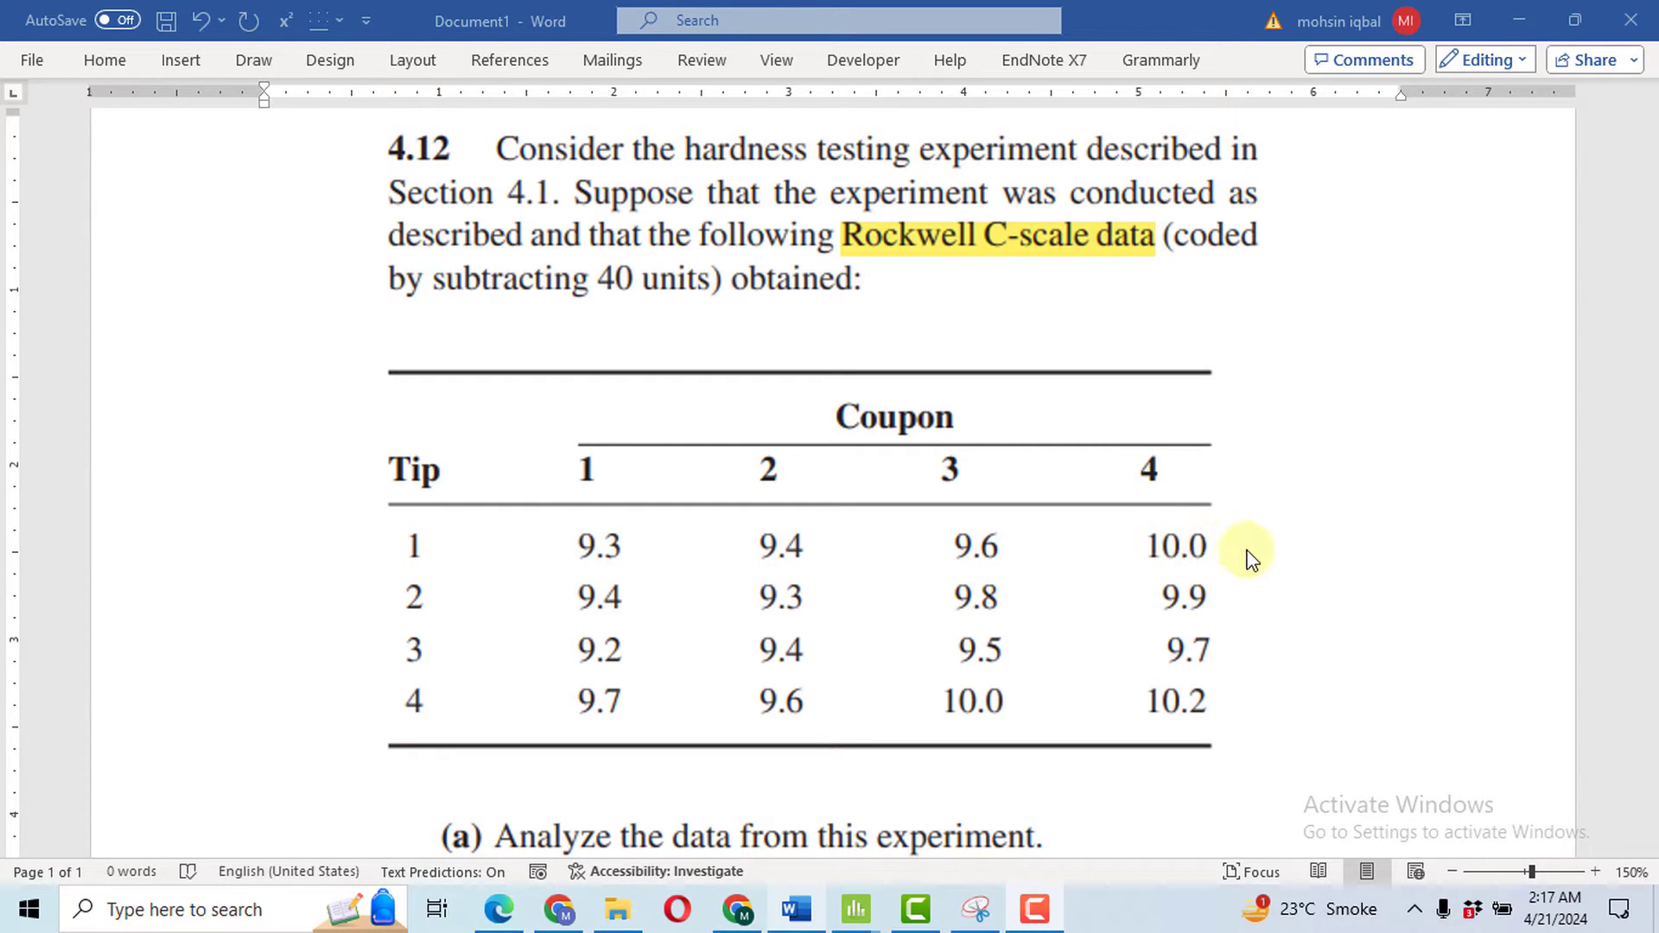
Switch from the Word problem 4.12 table to the Minitab chapter 4_1.mpx project window.
mouse_move(856, 909)
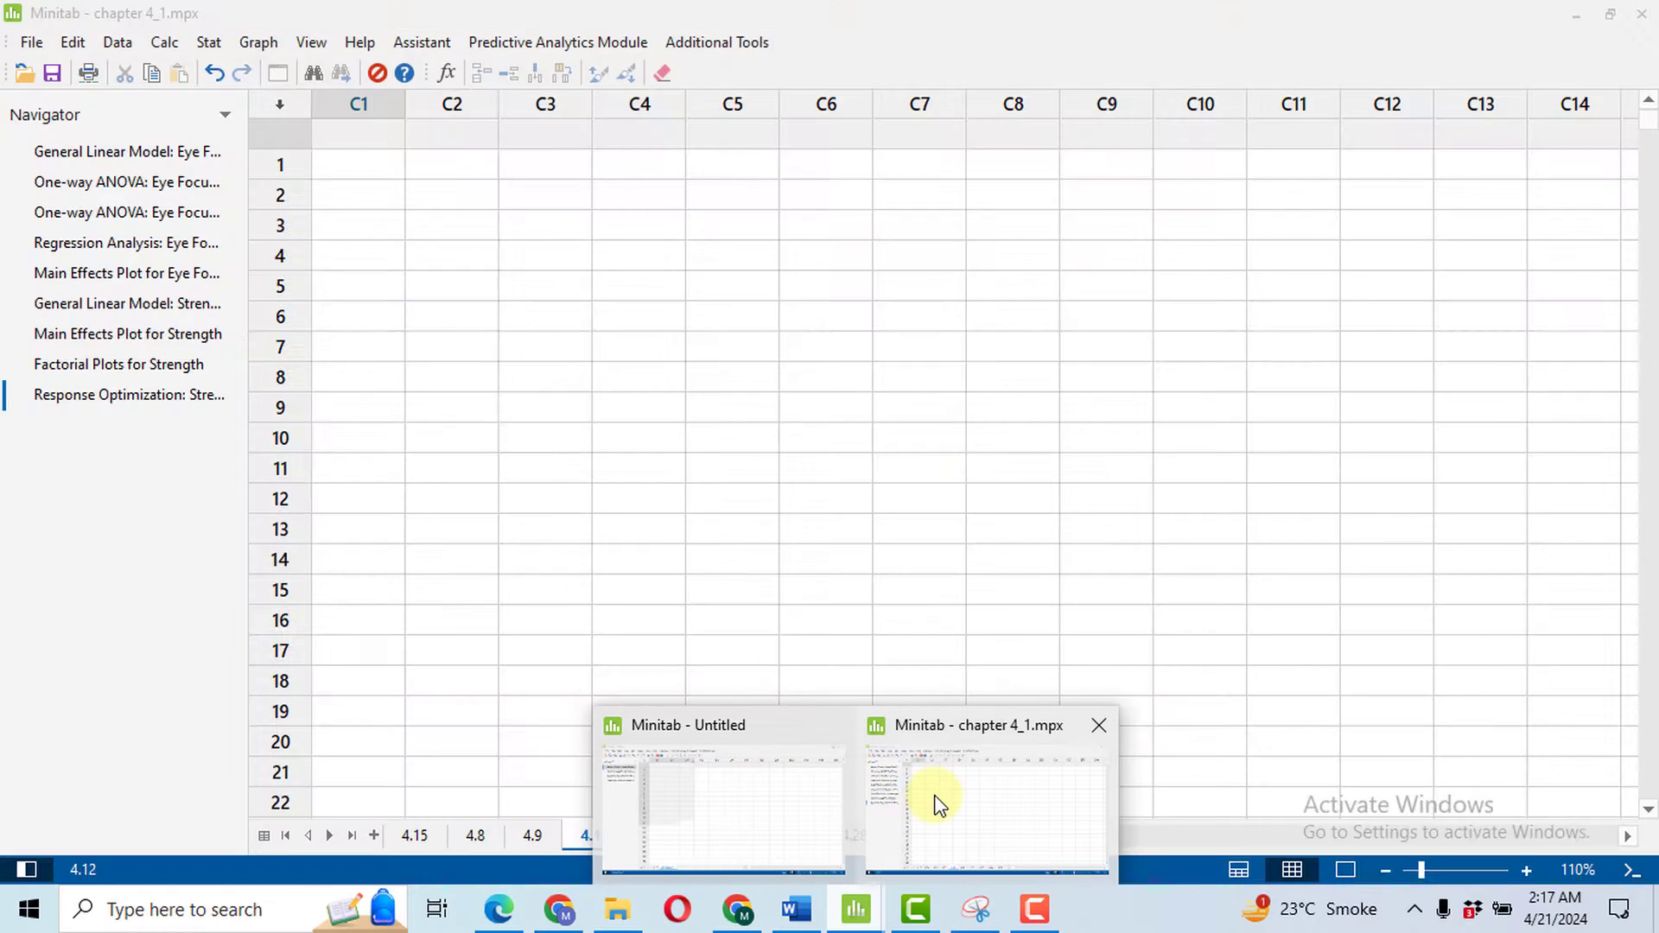
Name worksheet columns C1–C3 Tip, Coupon and Hardness.
click(940, 804)
click(368, 135)
text(T)
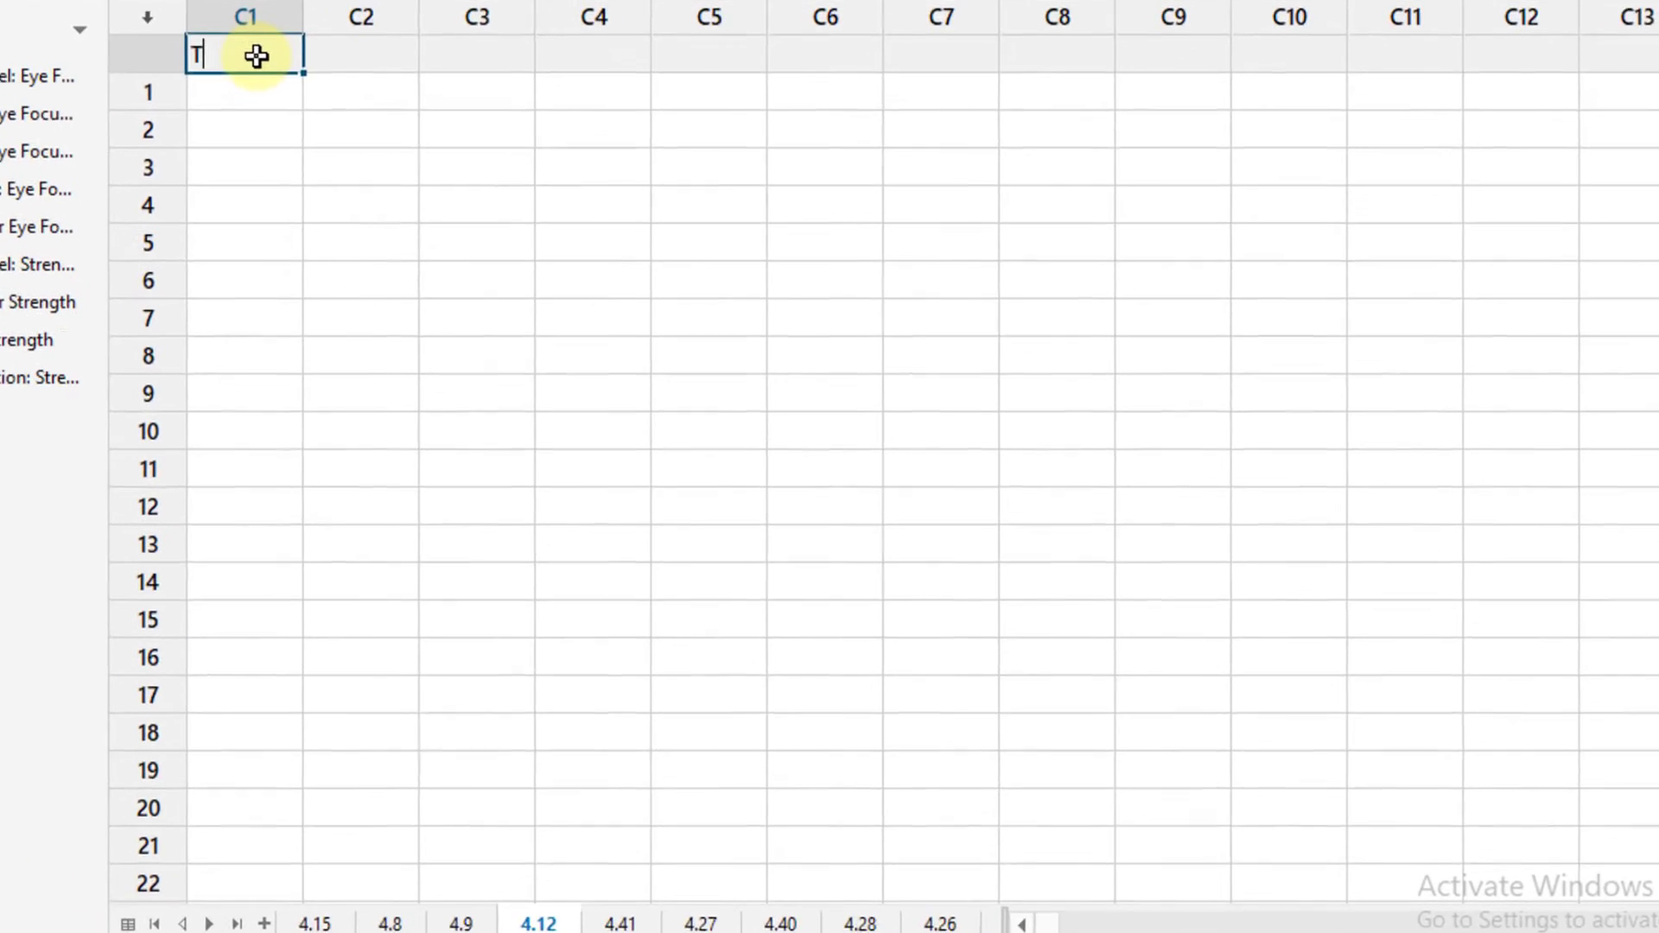
text(ip)
key(Tab)
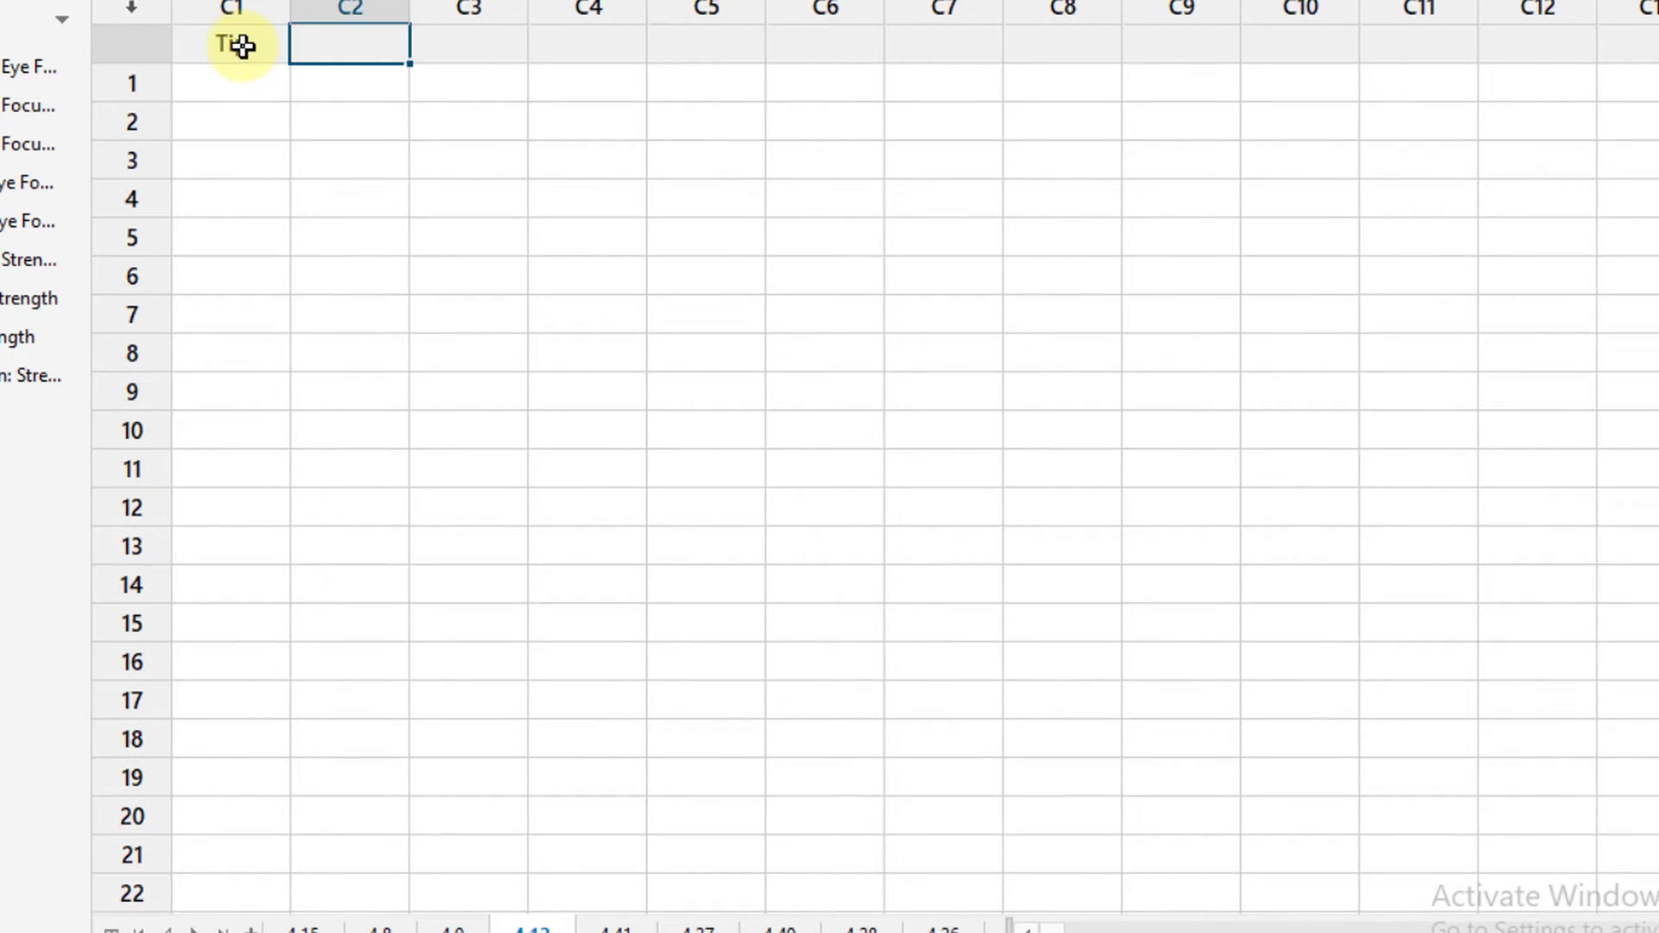
text(Coupon)
key(Tab)
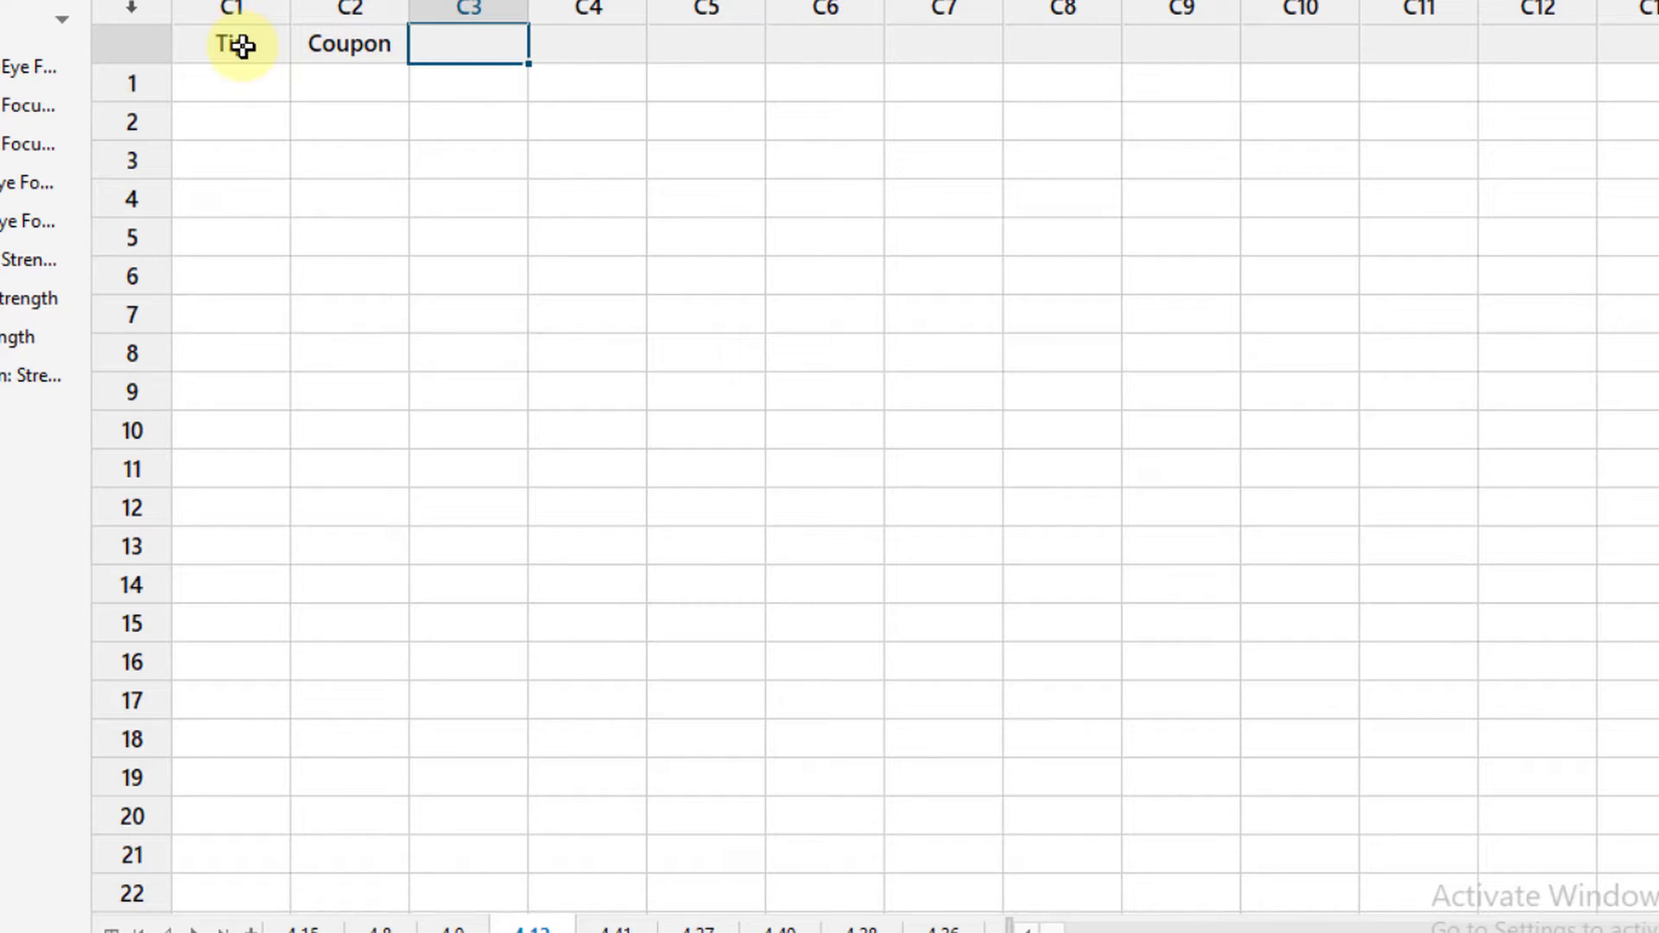
text(Hardness)
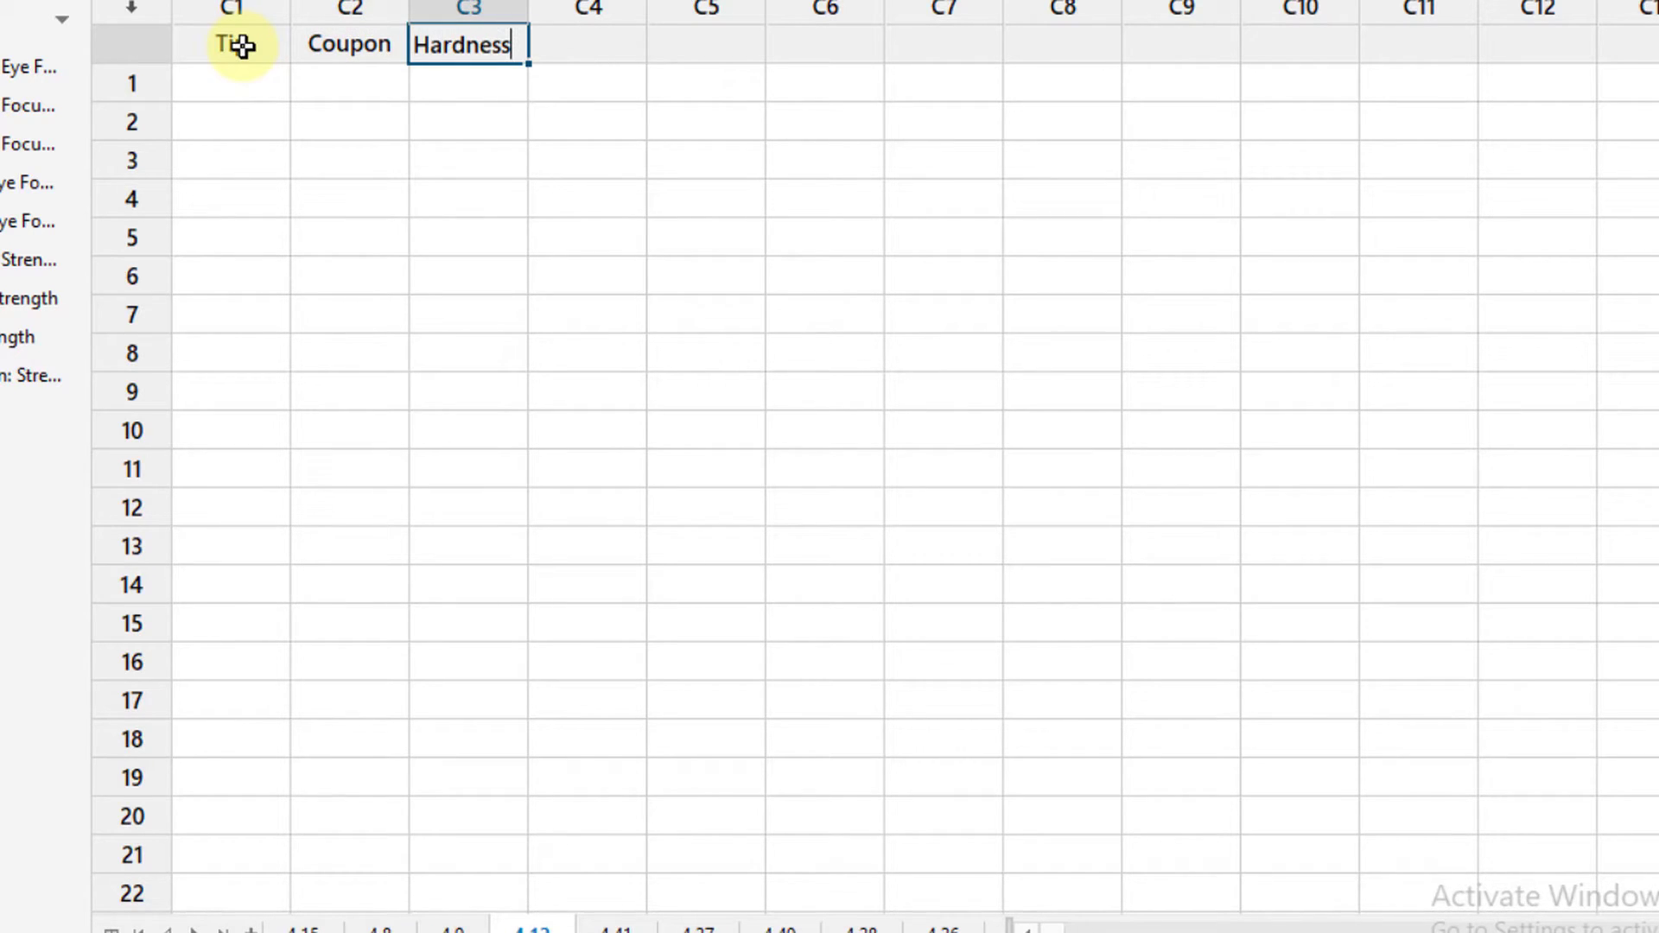
Fill the Tip column with four 1s, four 2s, four 3s and four 4s.
click(230, 96)
text(1)
key(Return)
text(1)
key(Return)
text(1)
key(Return)
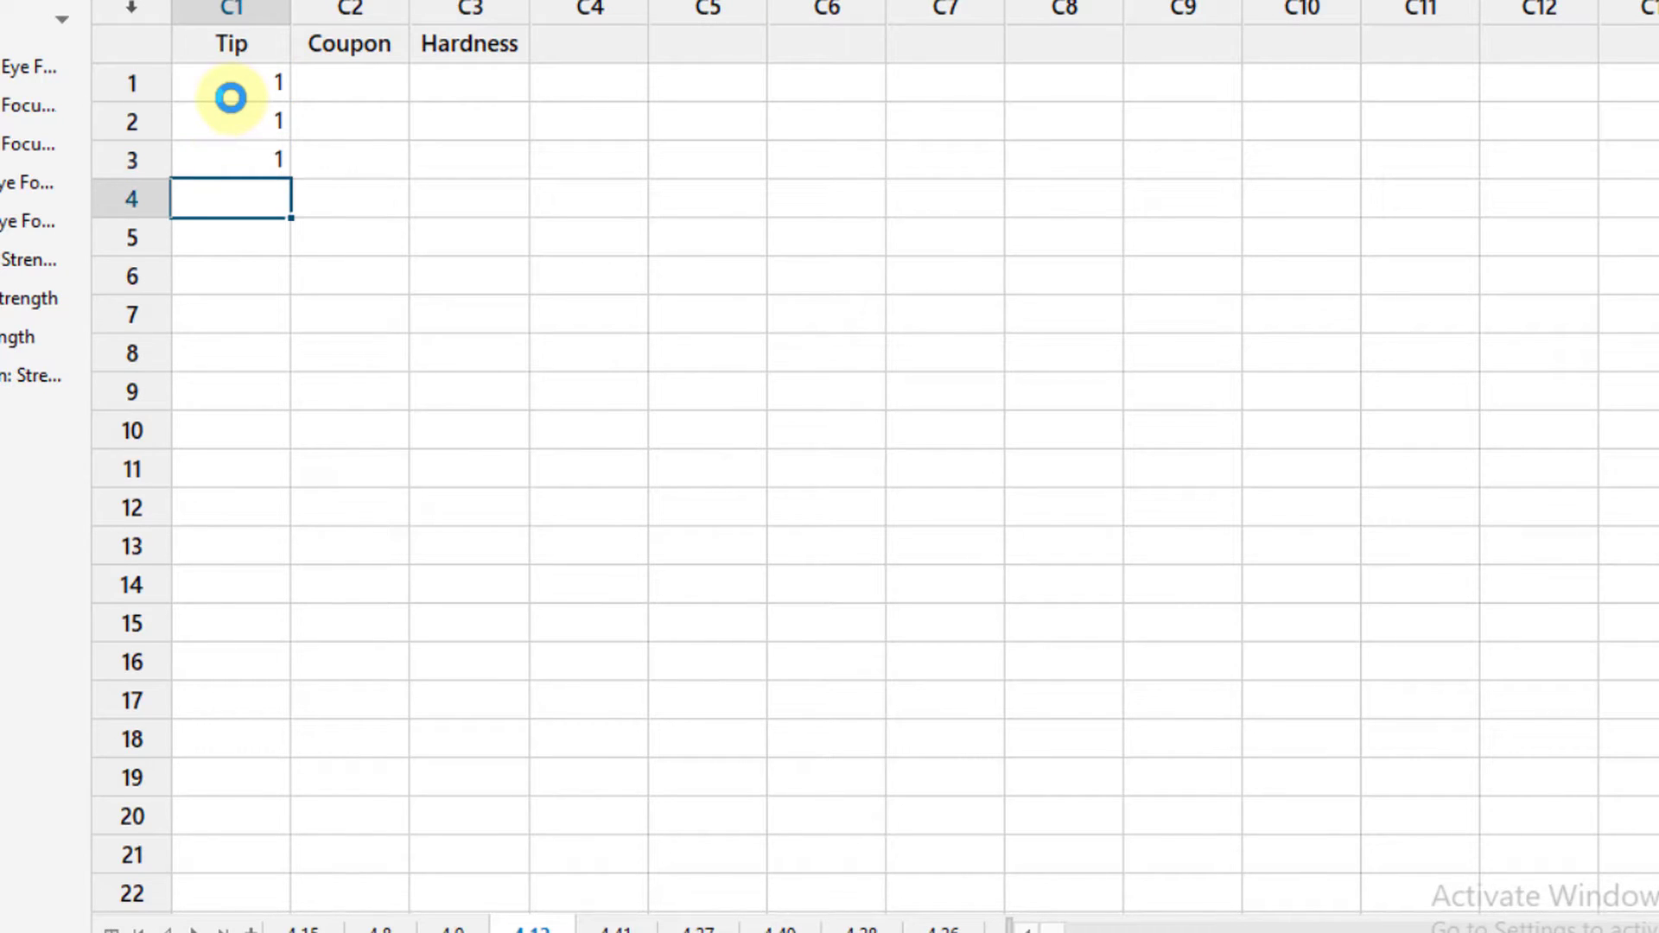
text(1)
key(Return)
text(2)
key(Return)
text(2)
key(Return)
text(2)
key(Return)
text(2)
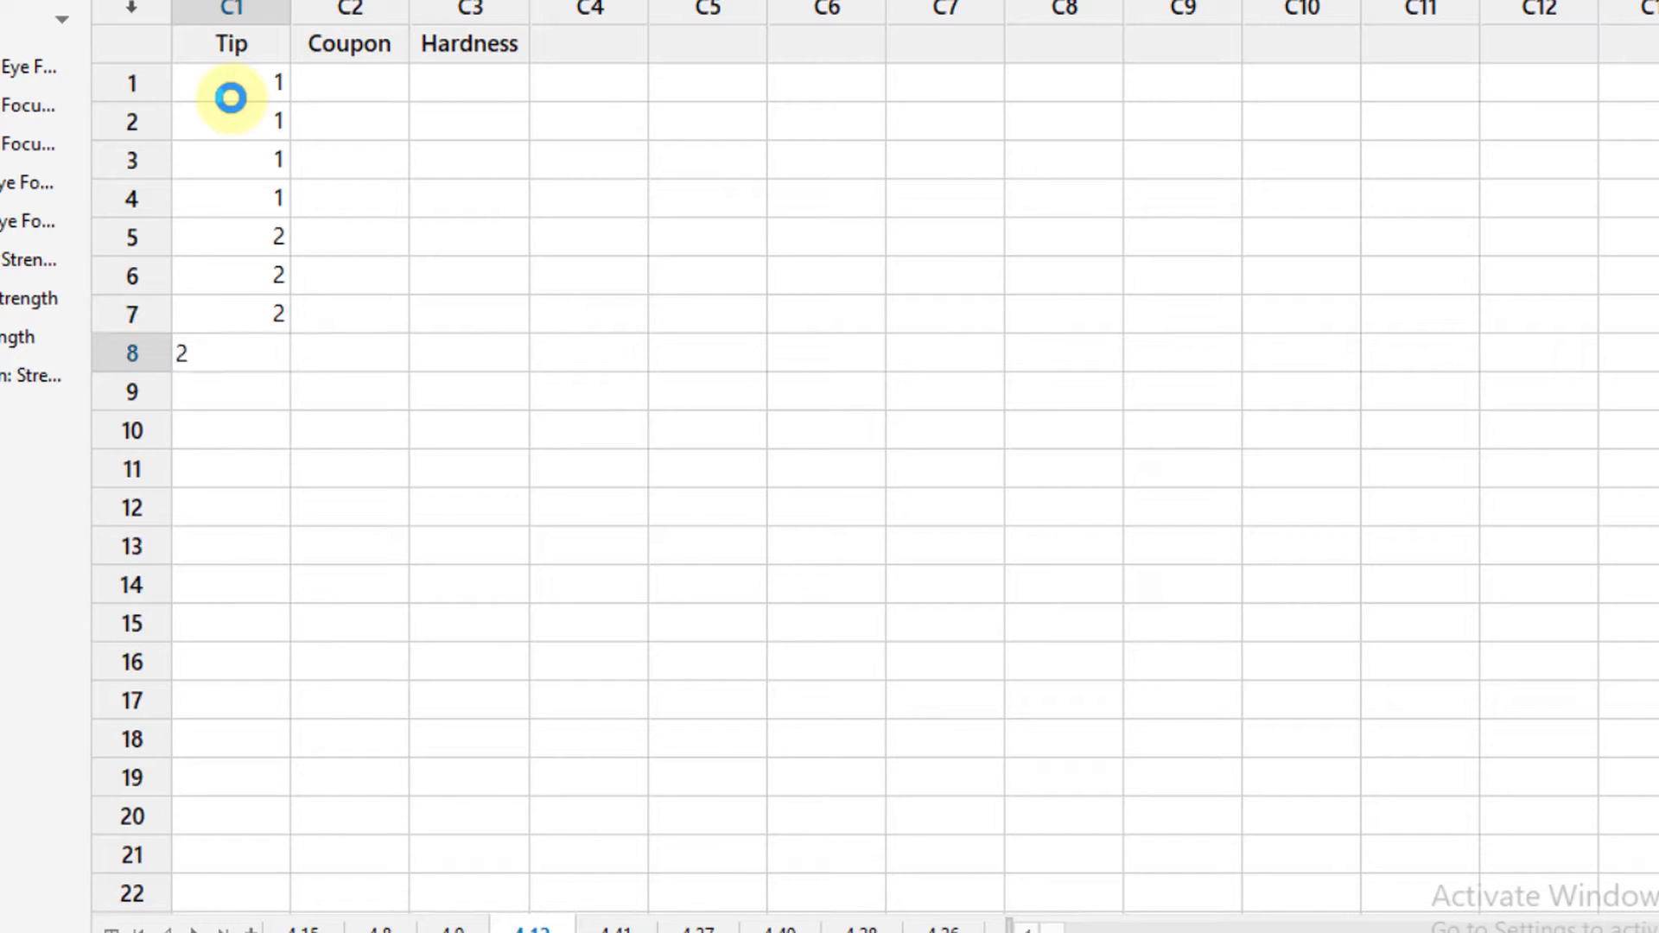
key(Return)
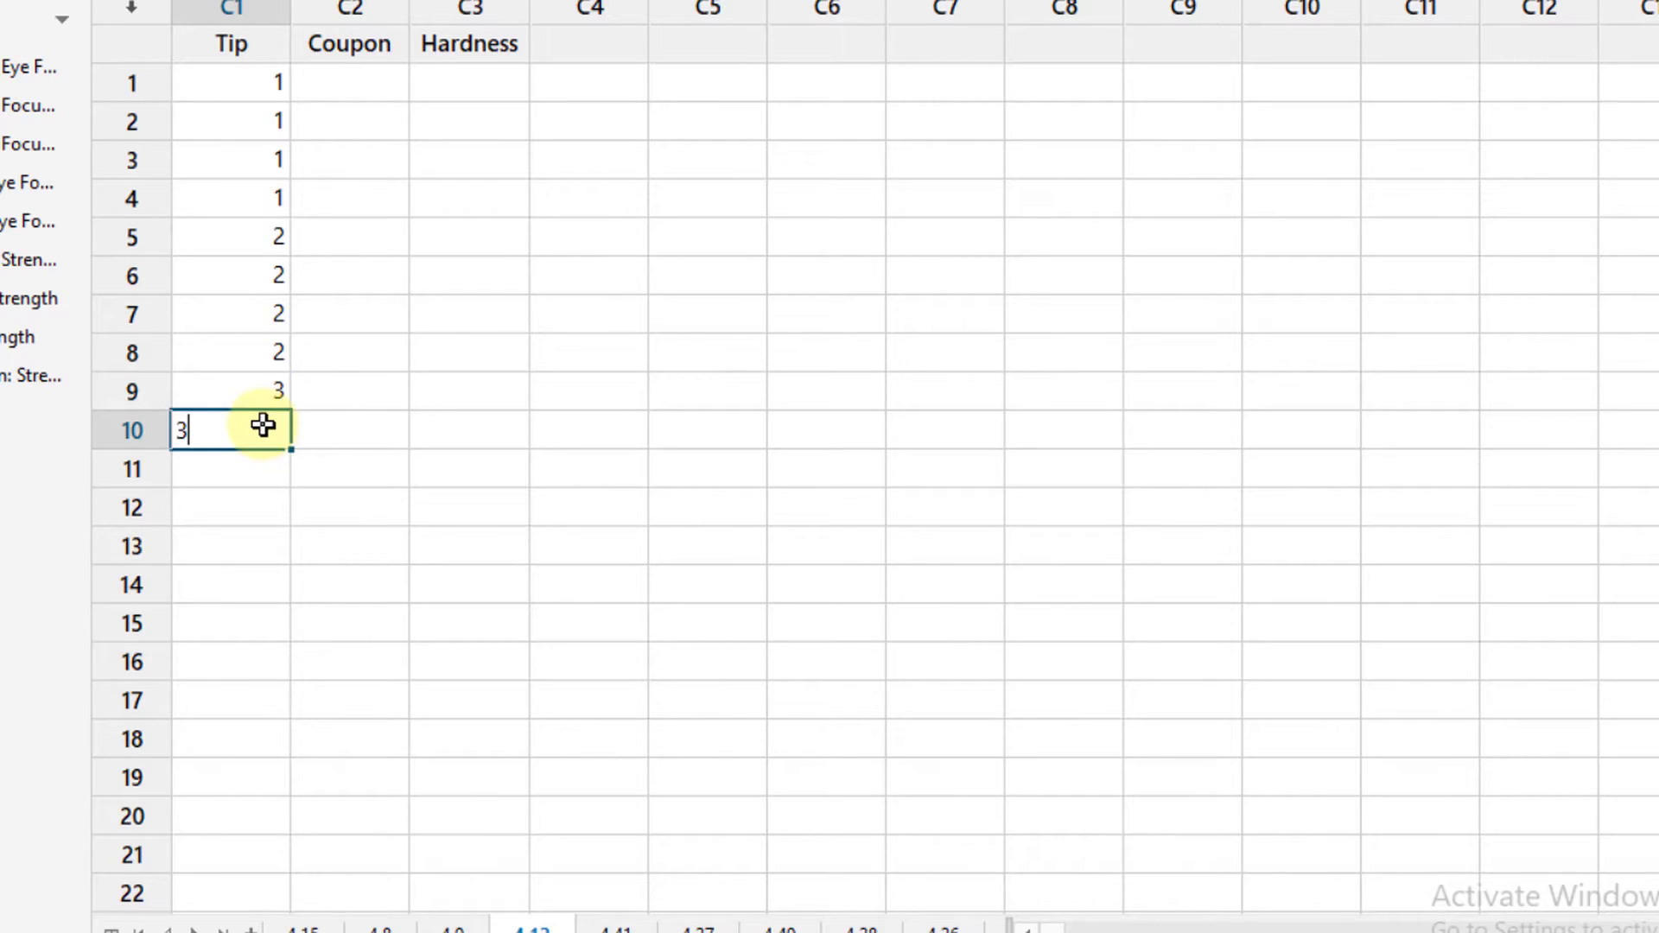
key(Return)
text(3)
key(Return)
text(3)
key(Return)
text(4)
key(Return)
text(4)
key(Return)
text(4)
key(Return)
text(4)
key(Return)
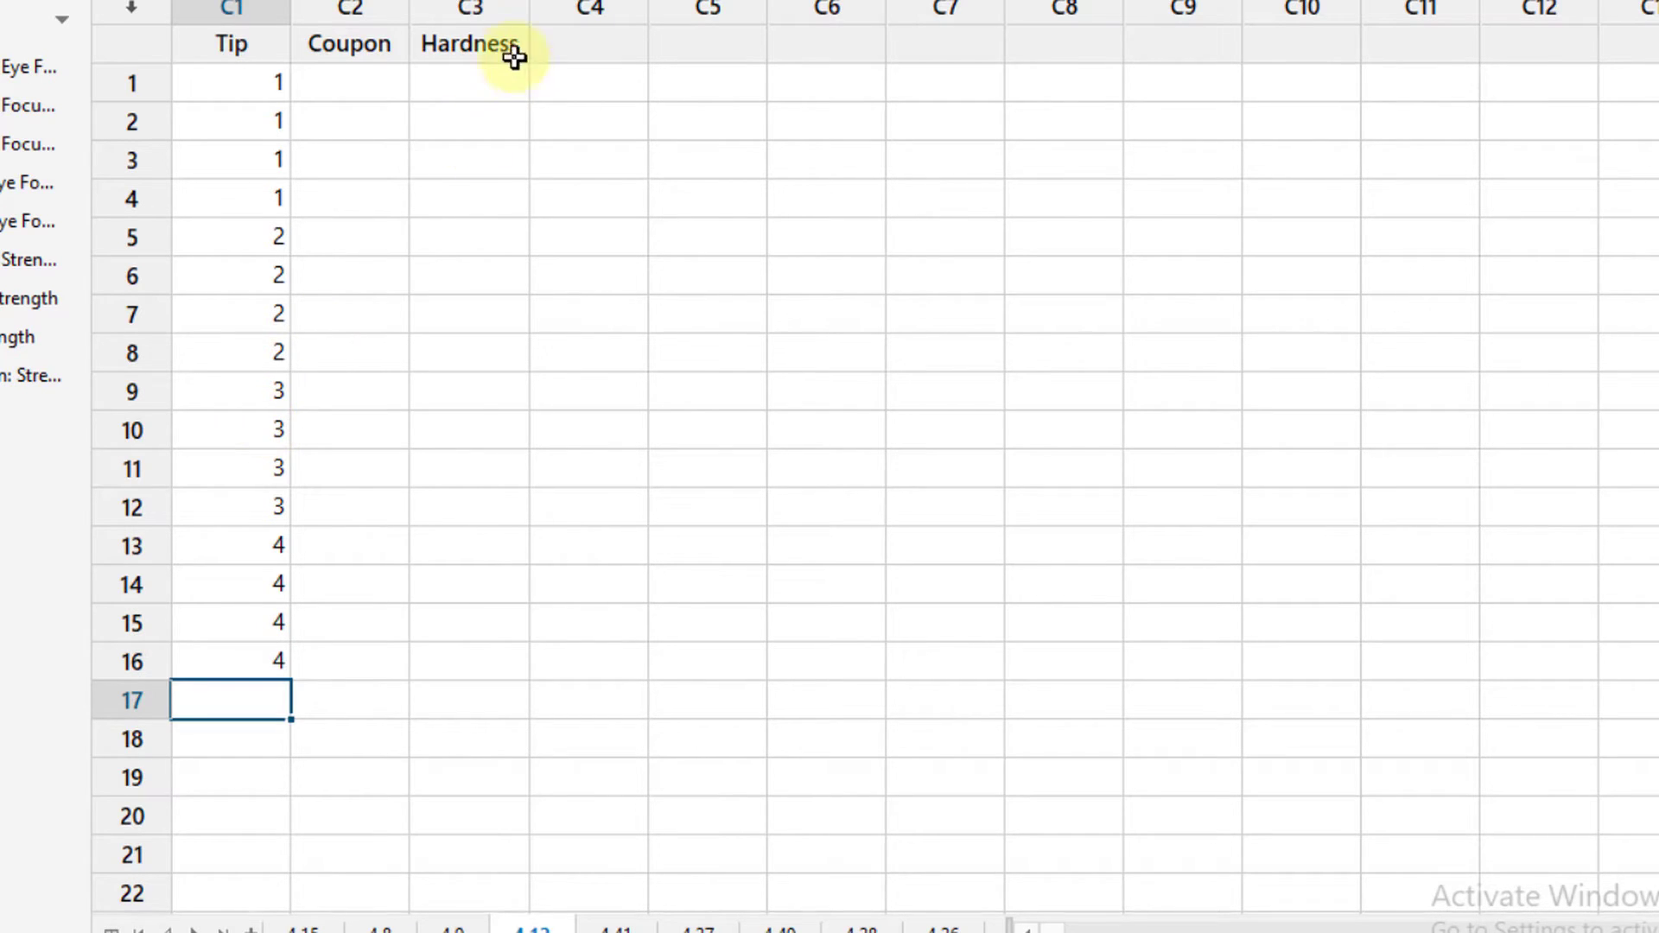
Enter coupon numbers 1, 2, 3, 4 in Coupon rows 1–4.
click(349, 94)
text(1)
key(Return)
text(2)
key(Return)
text(3)
key(Return)
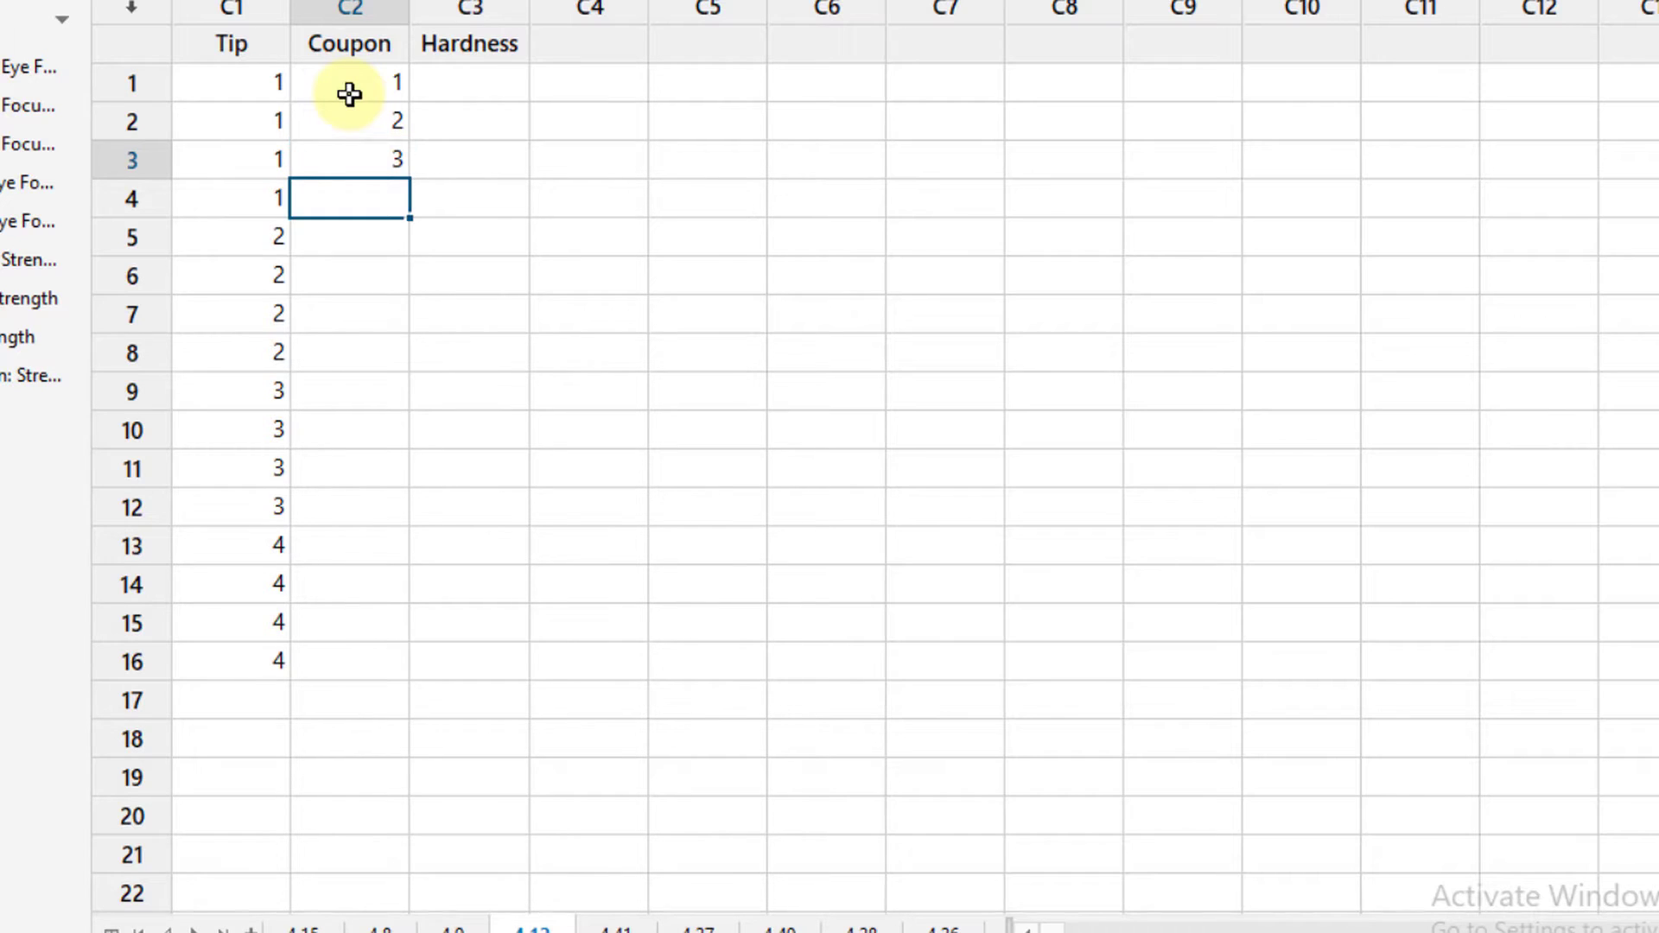
text(4)
key(Return)
Copy the 1–4 block into Coupon rows 5–8, 9–12 and 13–16.
drag(391, 87, 381, 192)
key(ctrl+c)
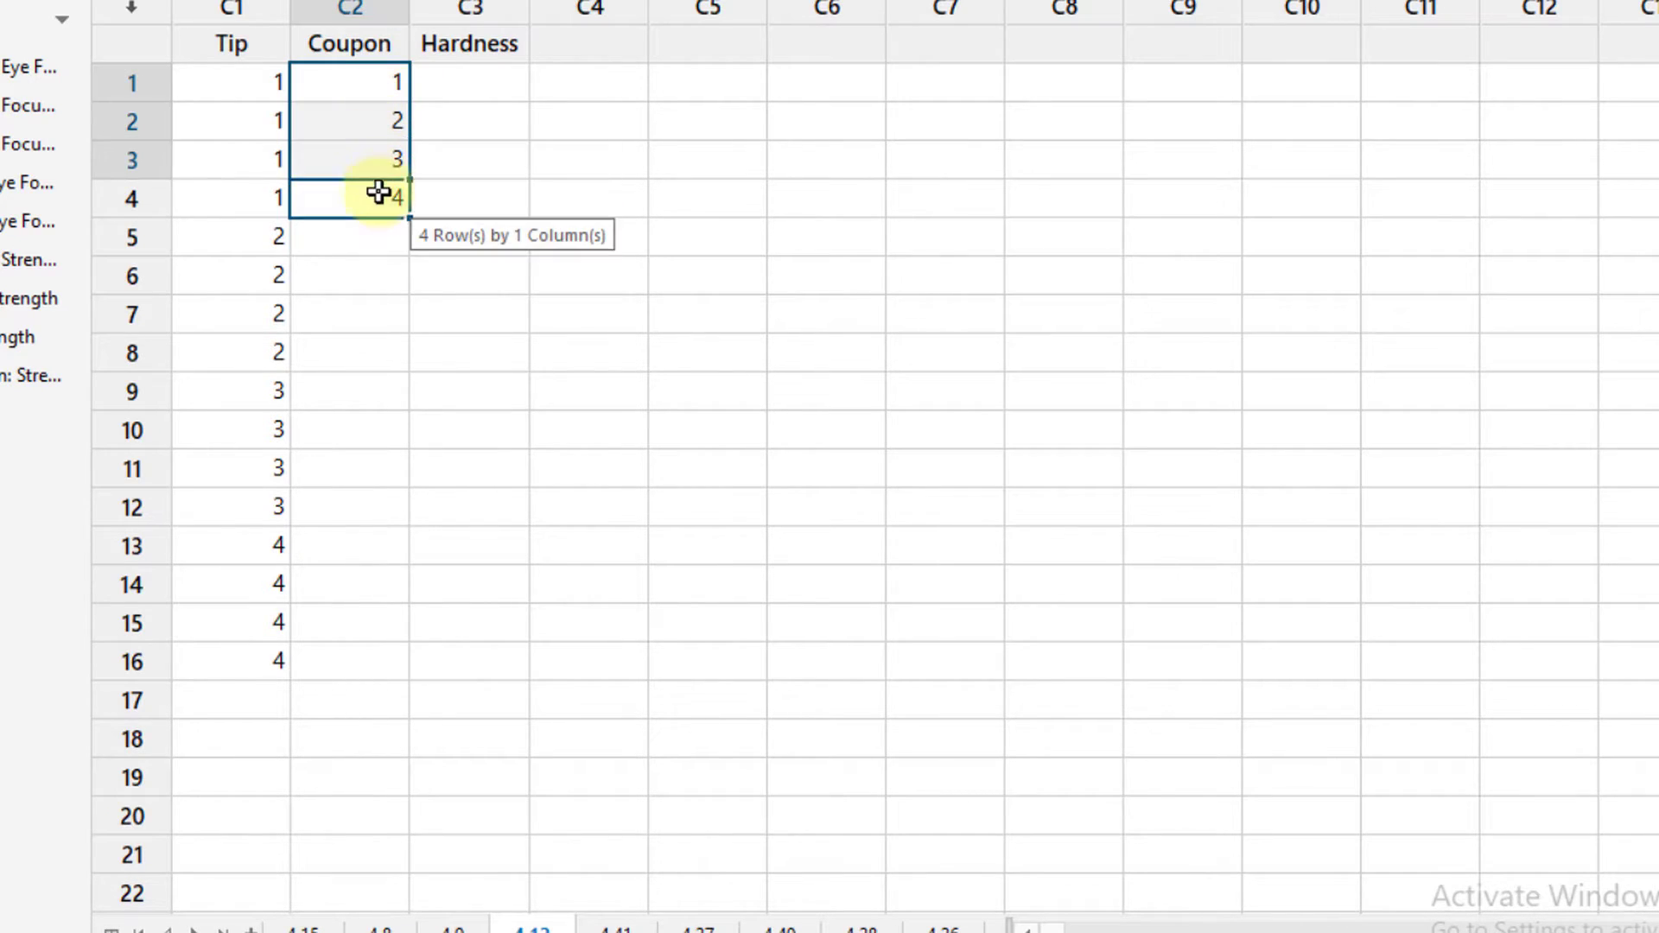
click(345, 244)
key(ctrl+v)
click(374, 396)
key(ctrl+v)
click(372, 548)
key(ctrl+v)
click(476, 82)
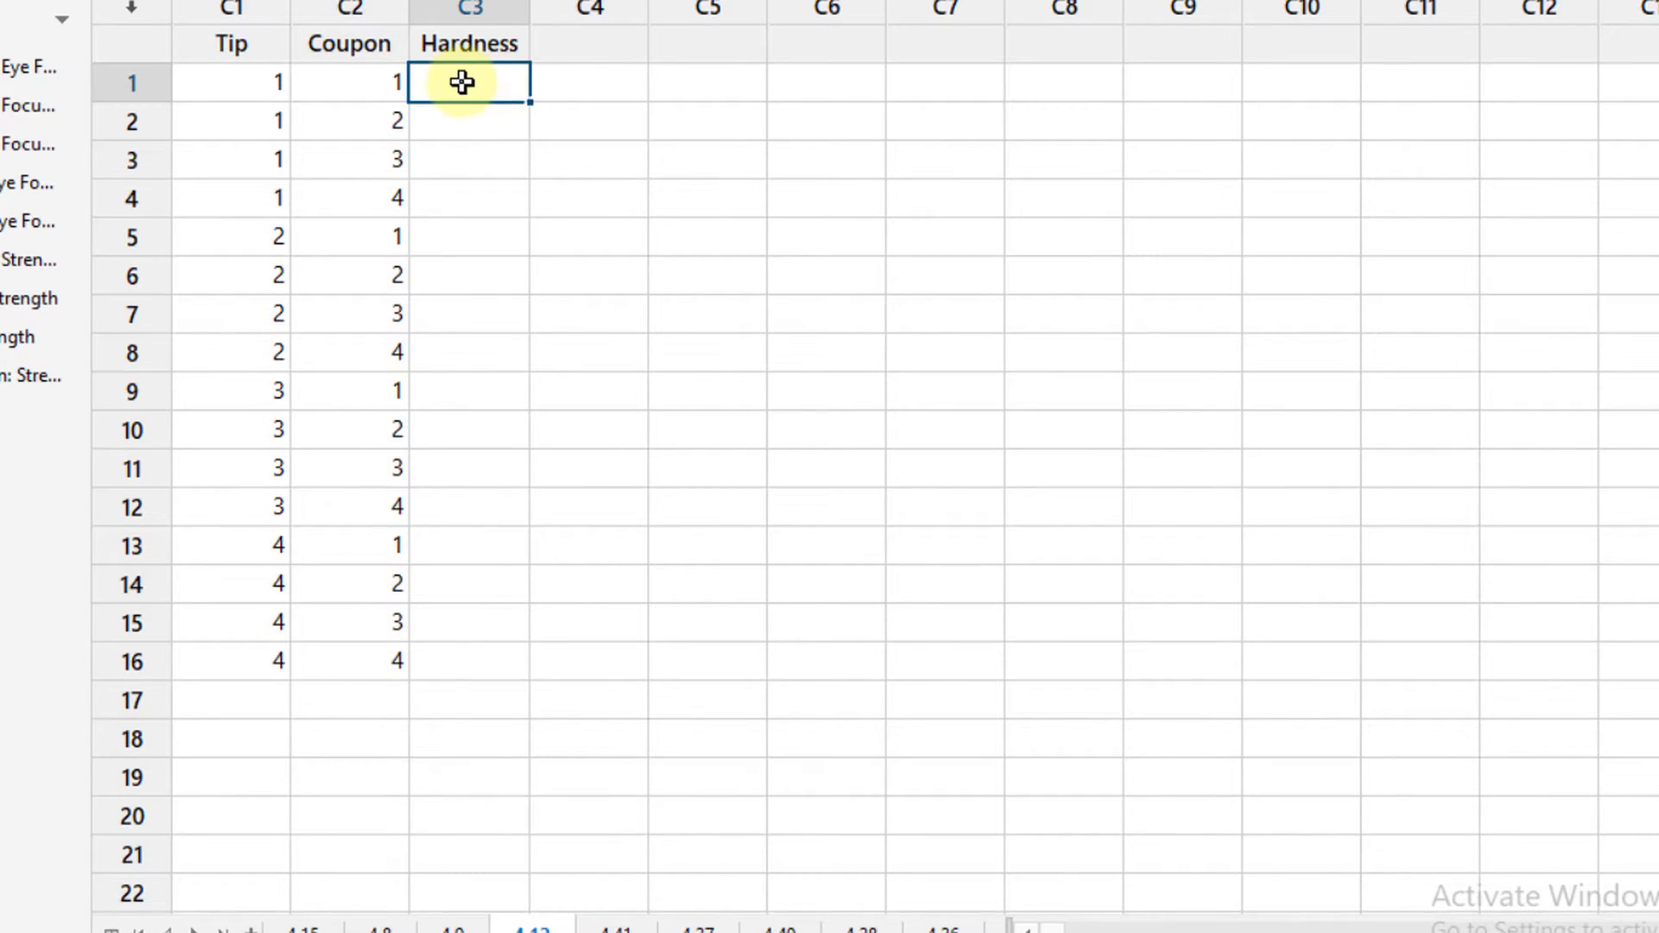
mouse_move(560, 932)
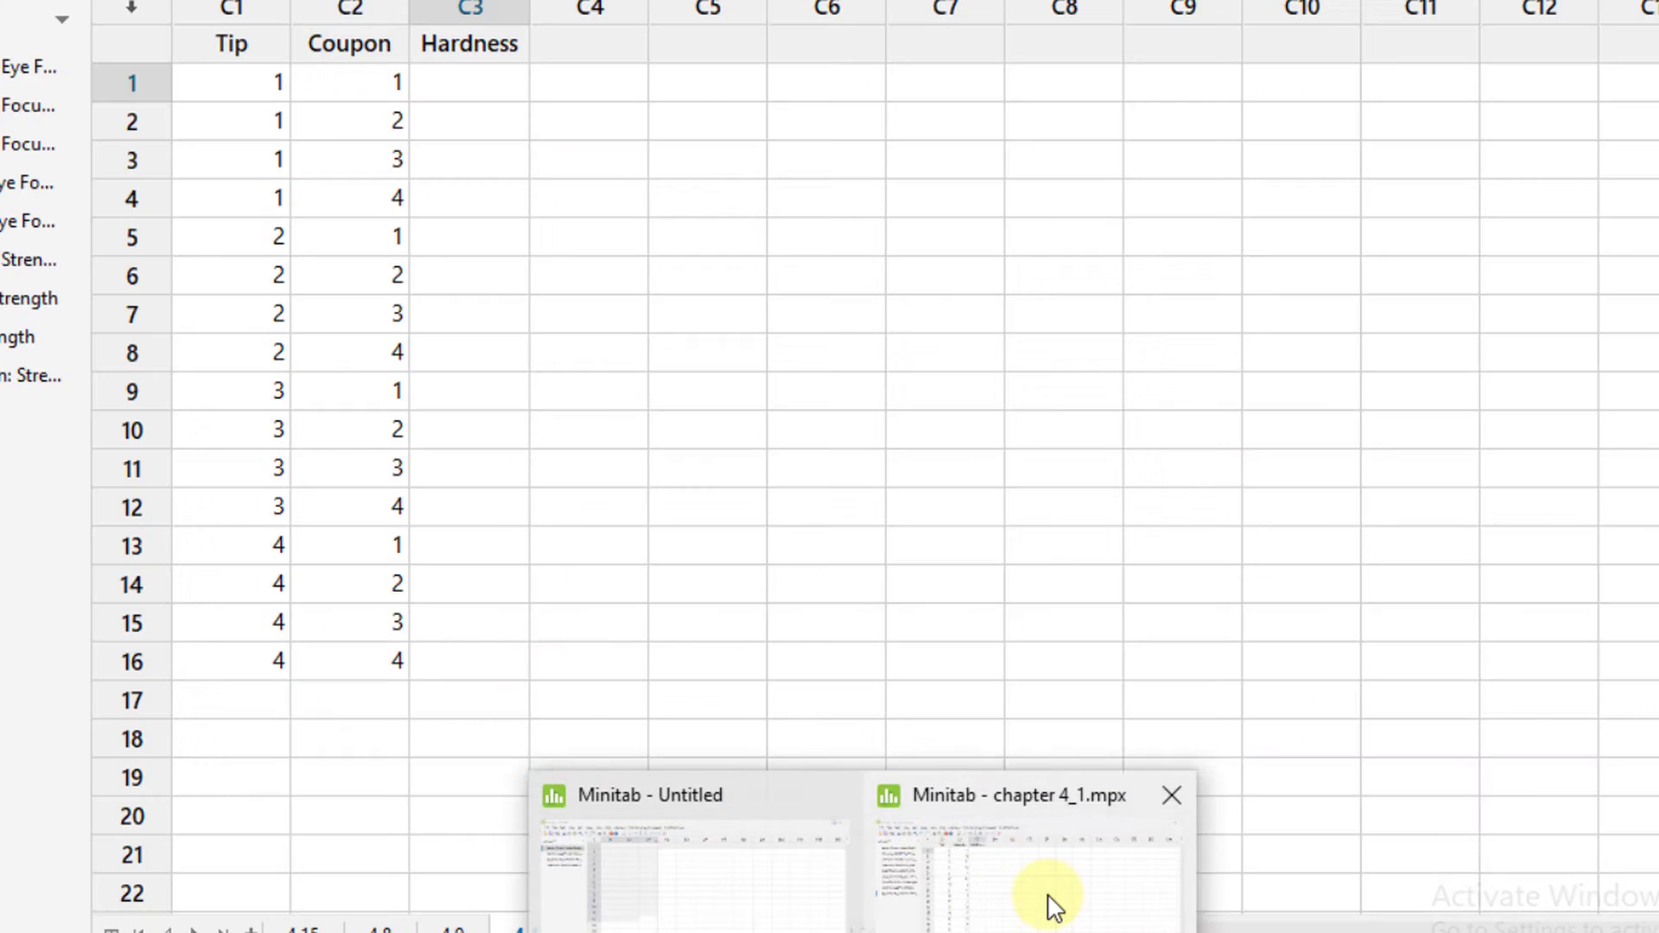
Enter Hardness readings for rows 1–8, starting 9.3, 9.4, 9.6, 10 and ending 9.9.
text(9.3)
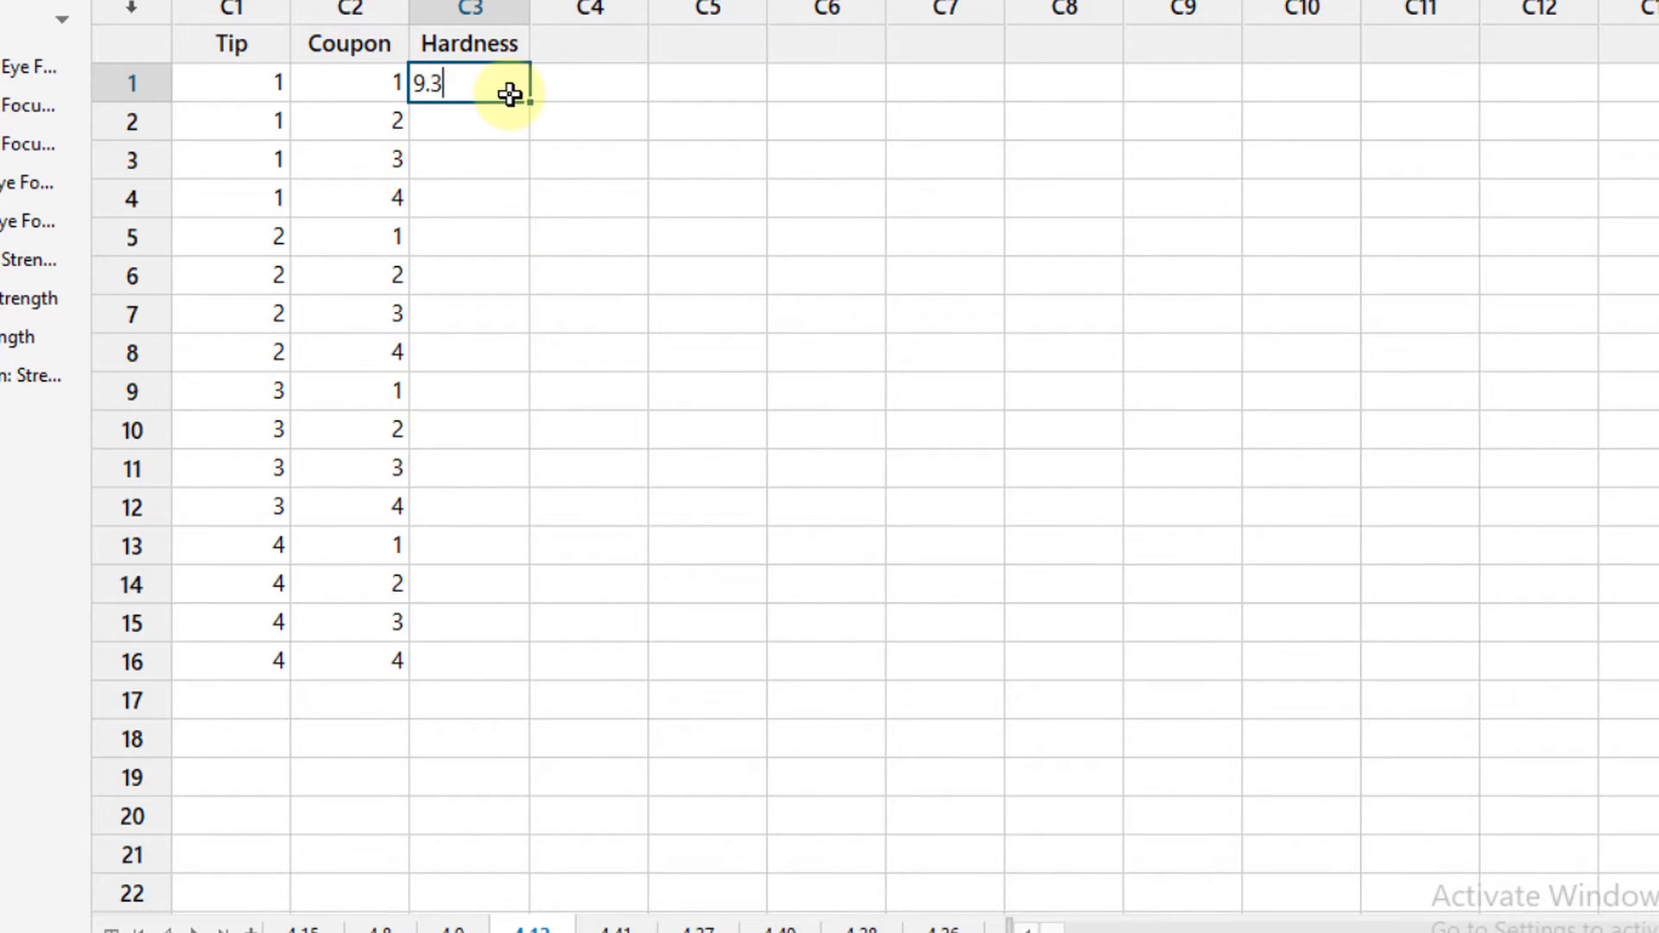
key(Return)
text(9.4)
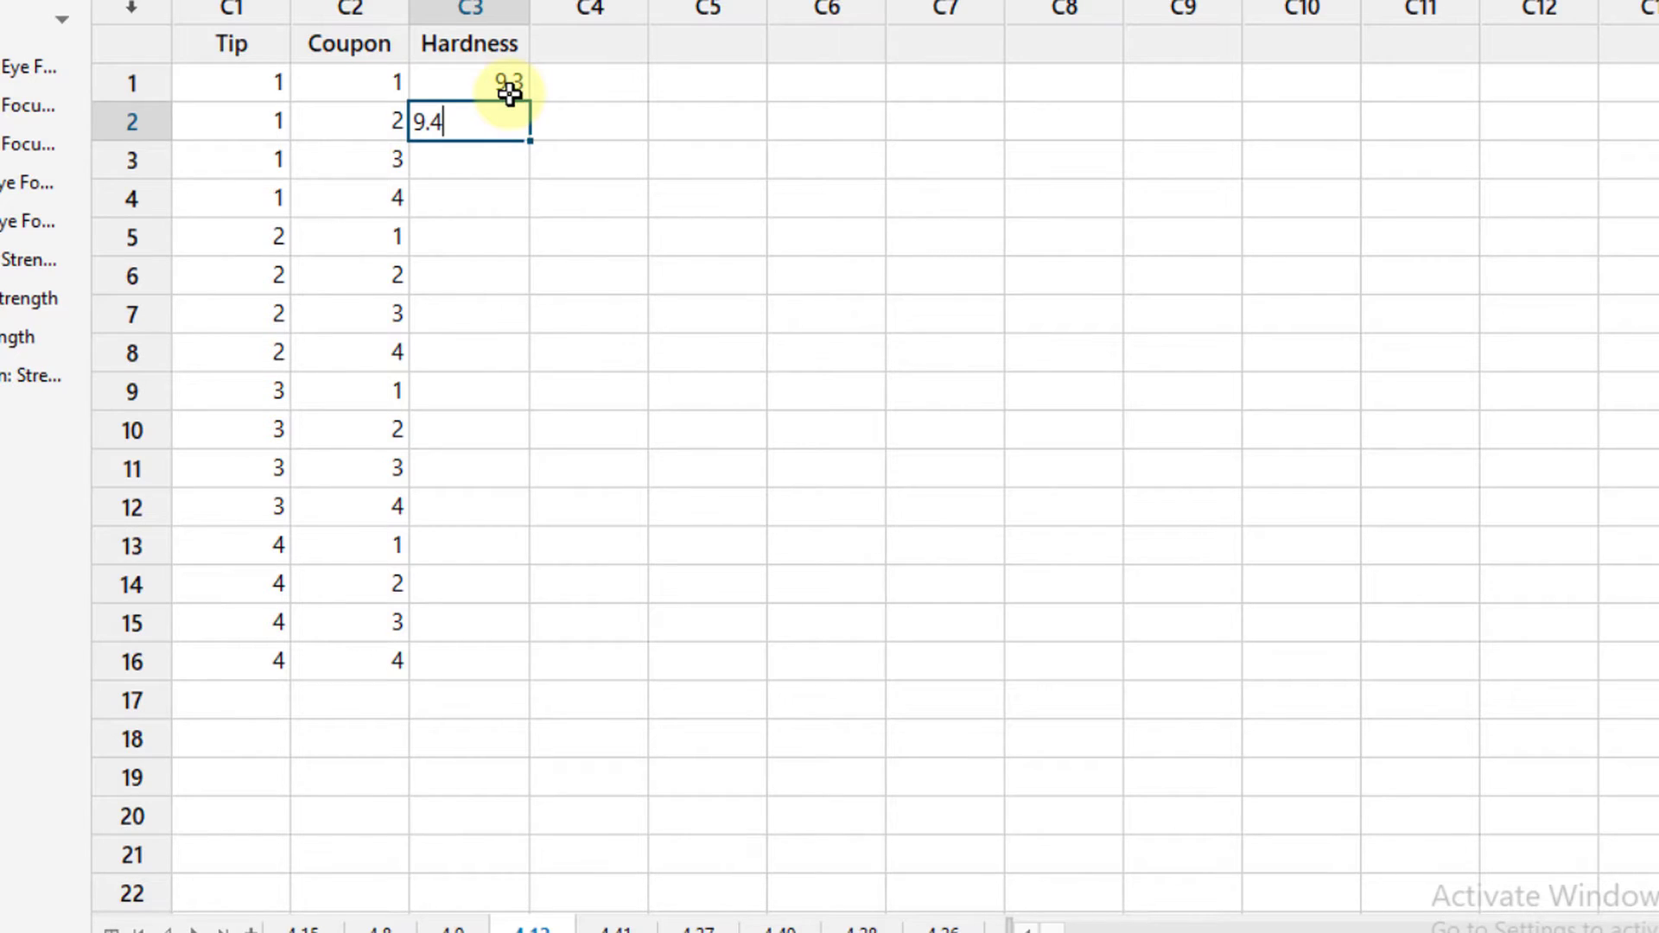
key(Return)
text(9.6)
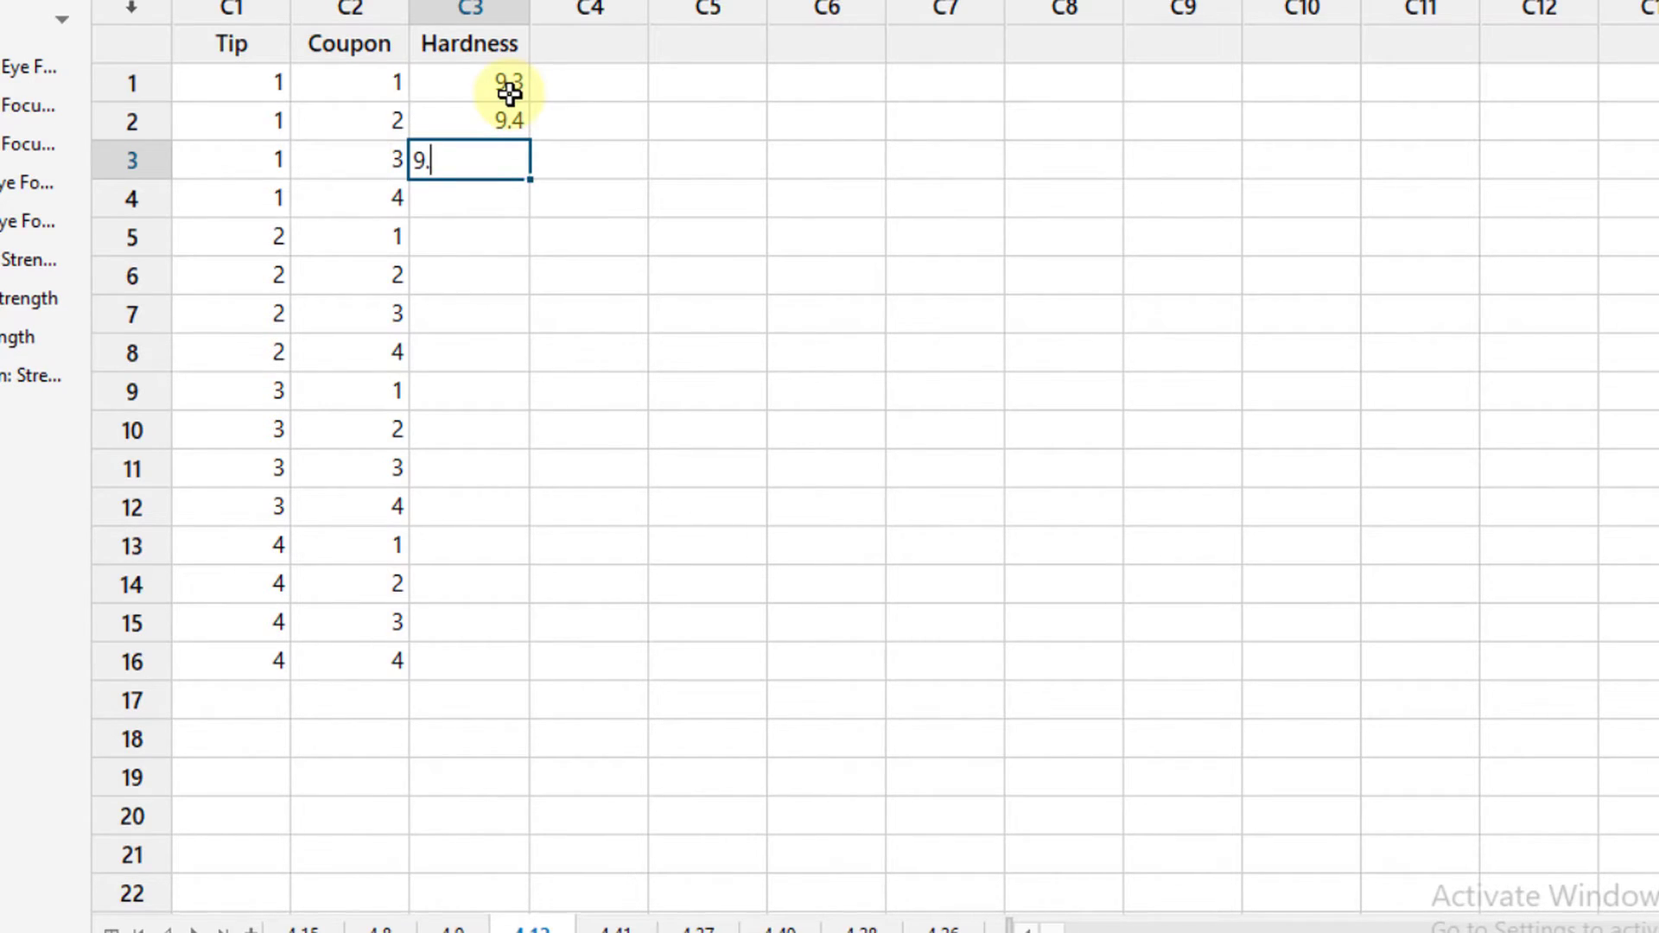
key(Return)
text(10)
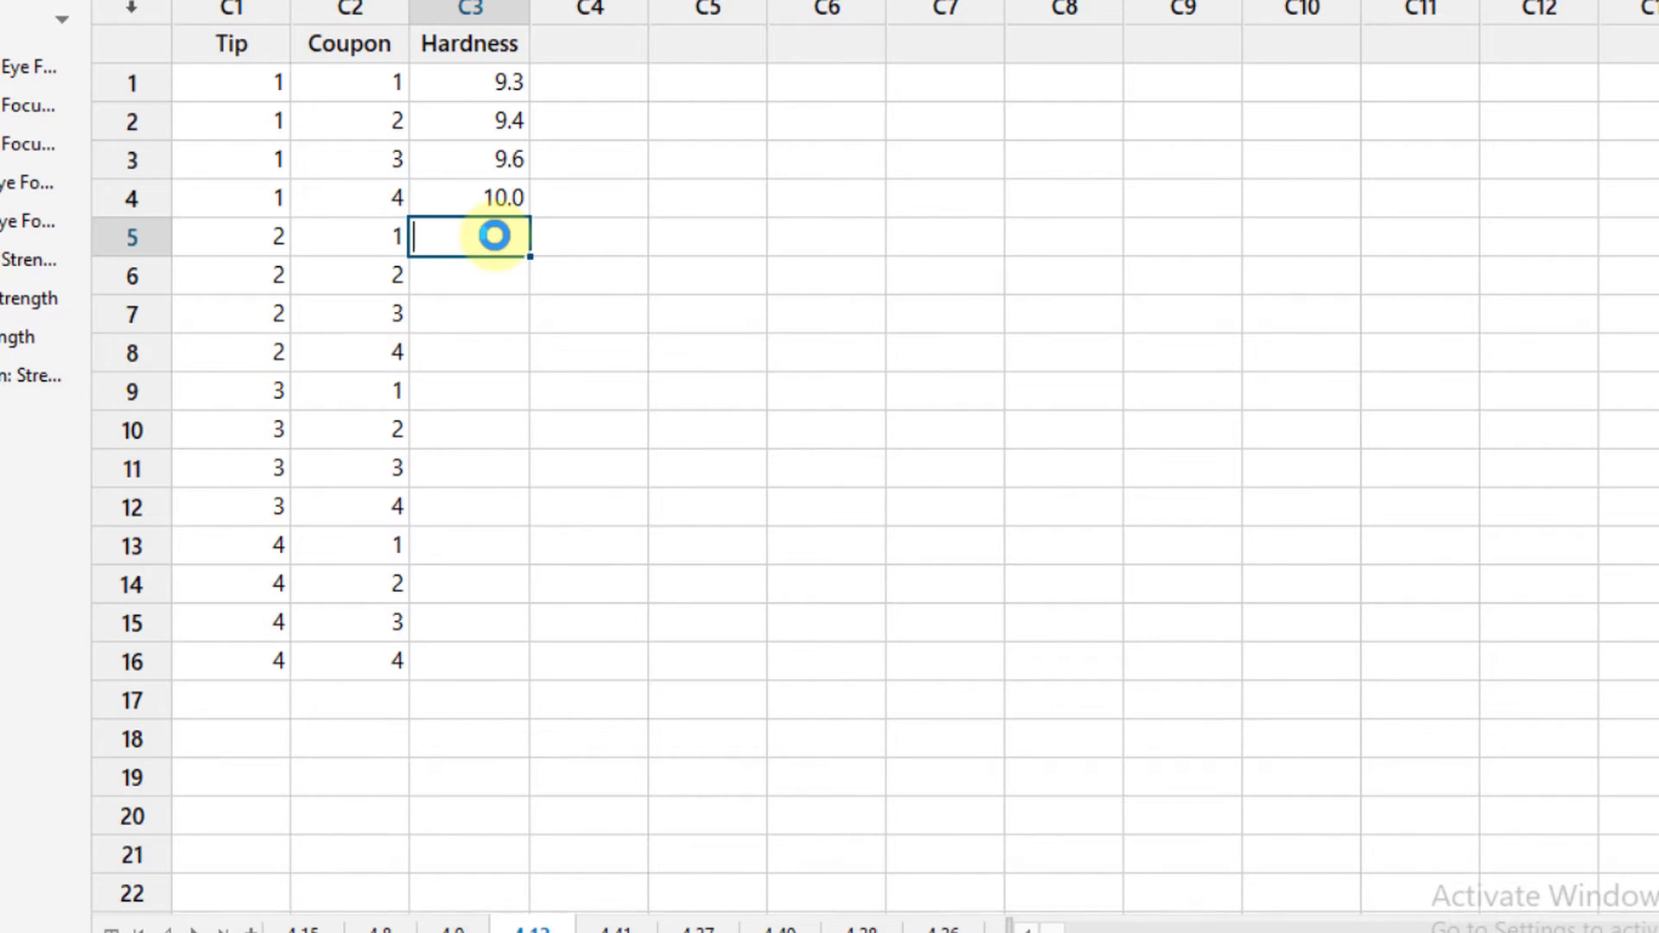
text(9.4)
key(Return)
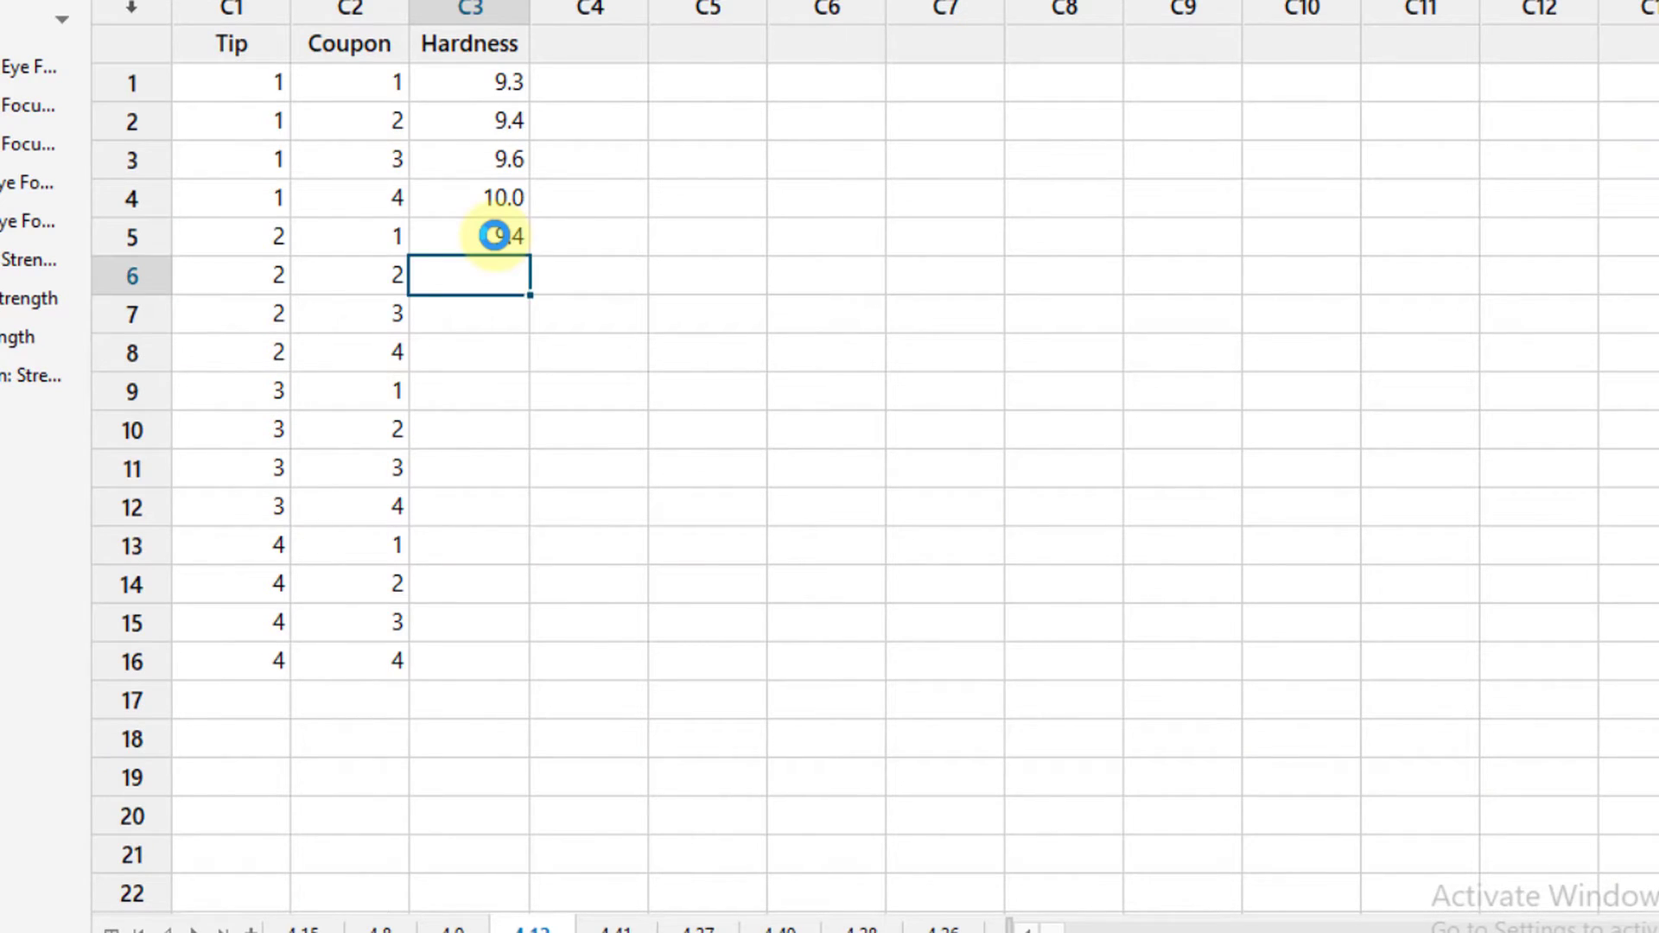
text(9.3)
key(Return)
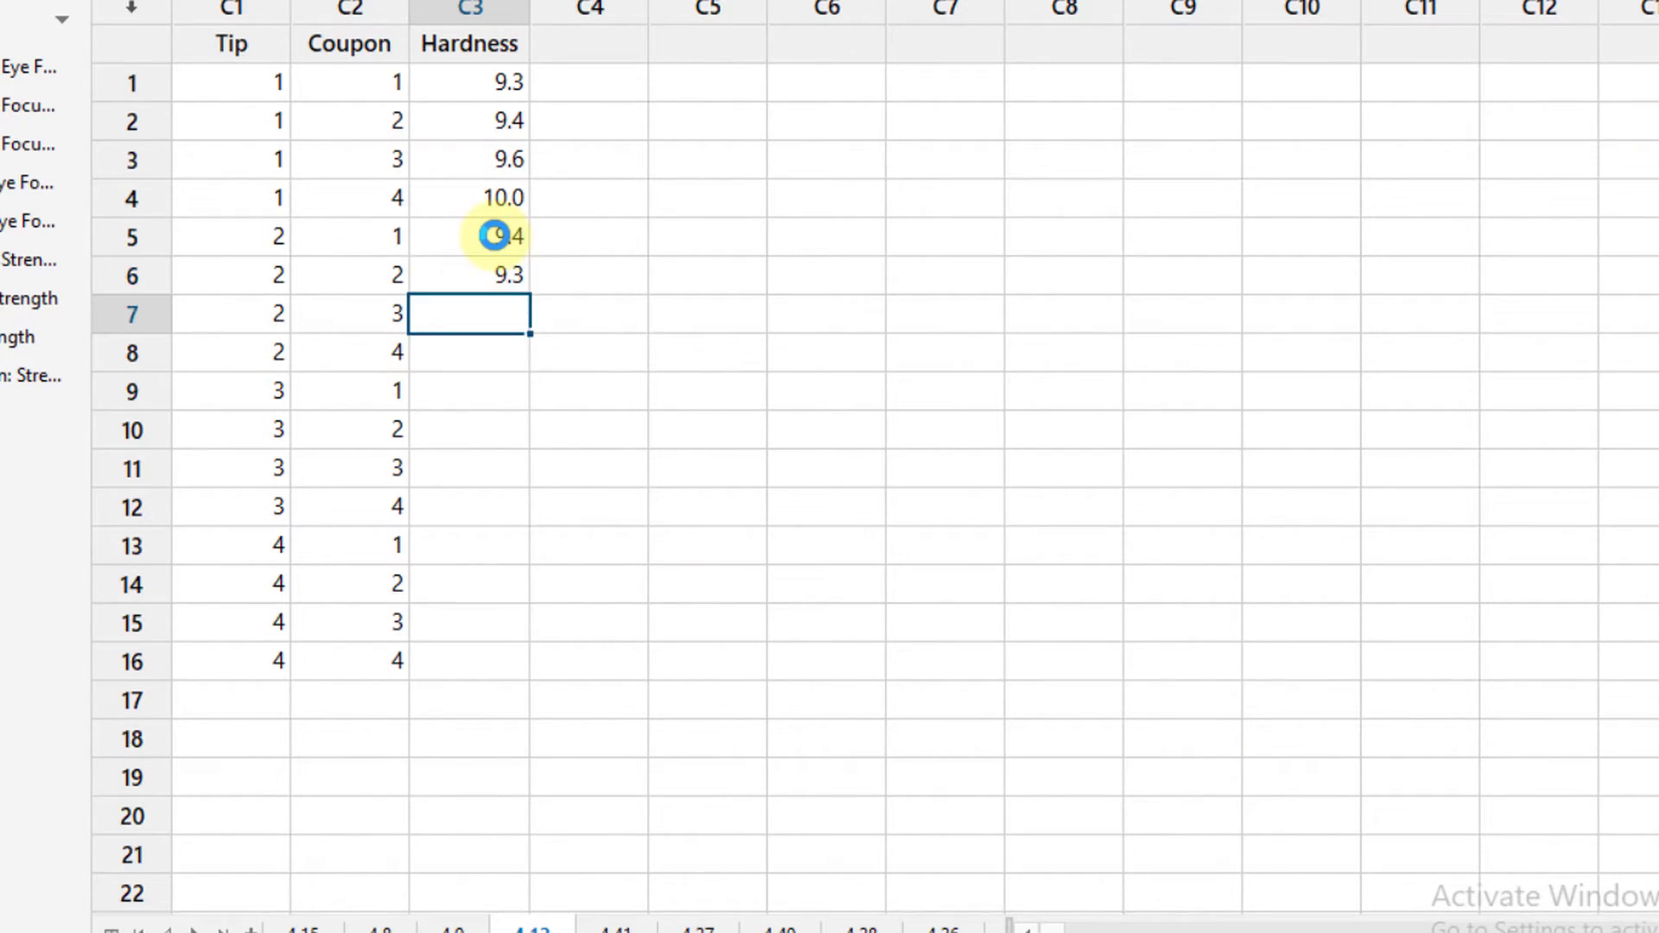
text(9.3)
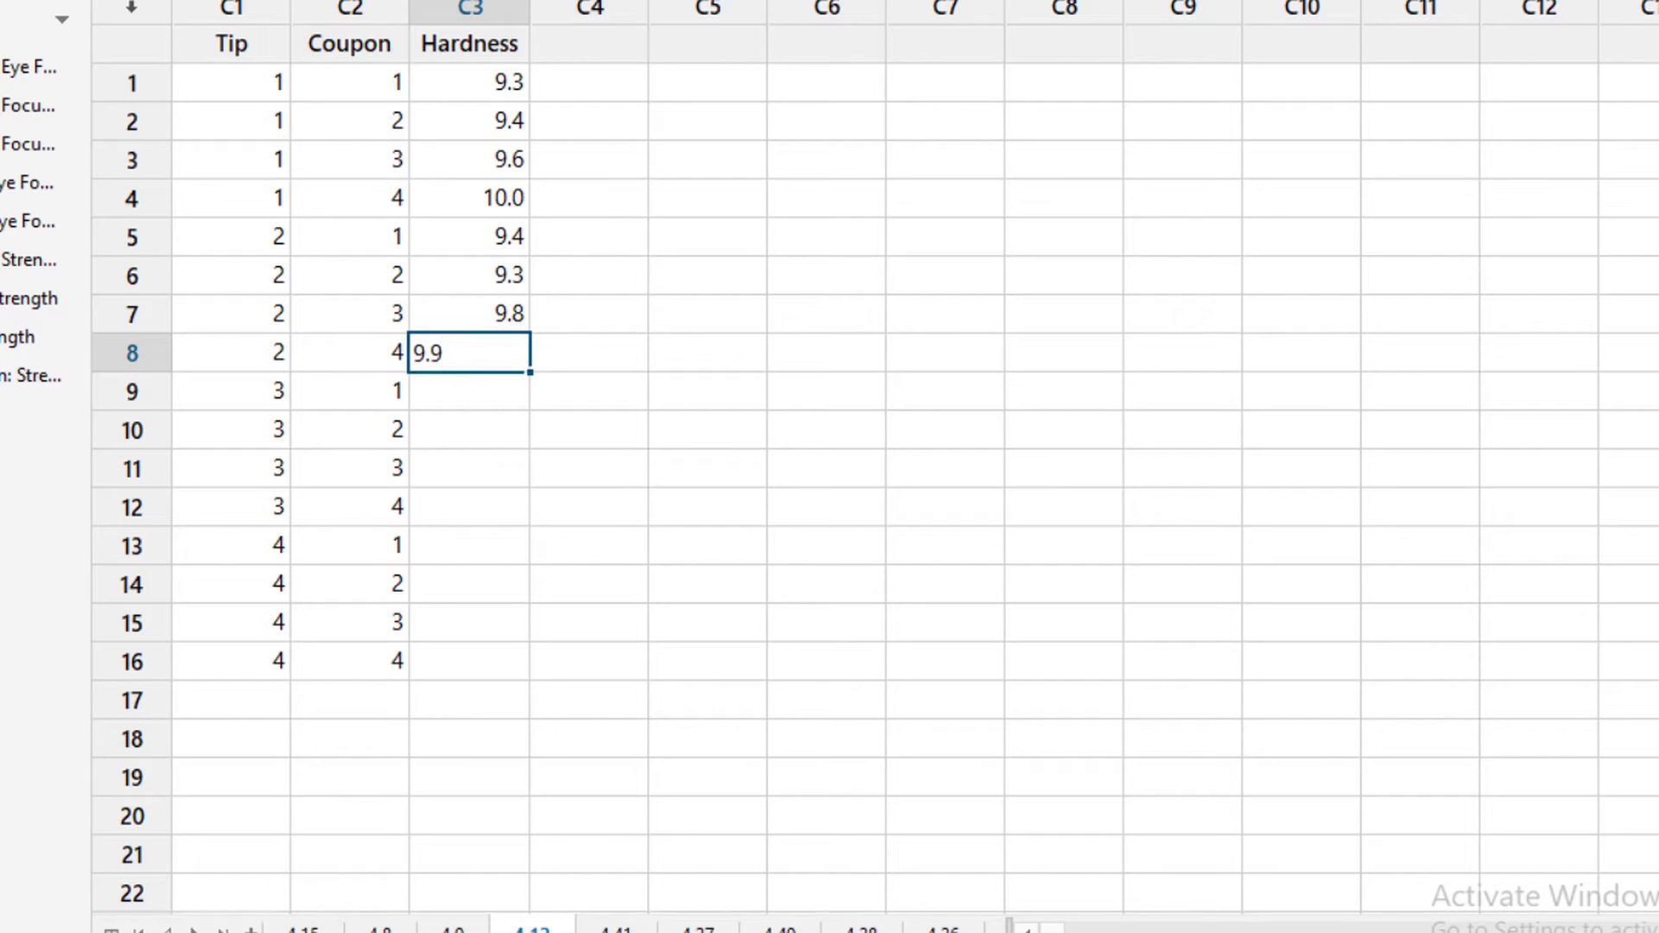
key(Return)
Enter Hardness readings for rows 9–16, from 9.2, 9.4, 9.5 through 10.0 and 10.2.
text(9.2)
key(Return)
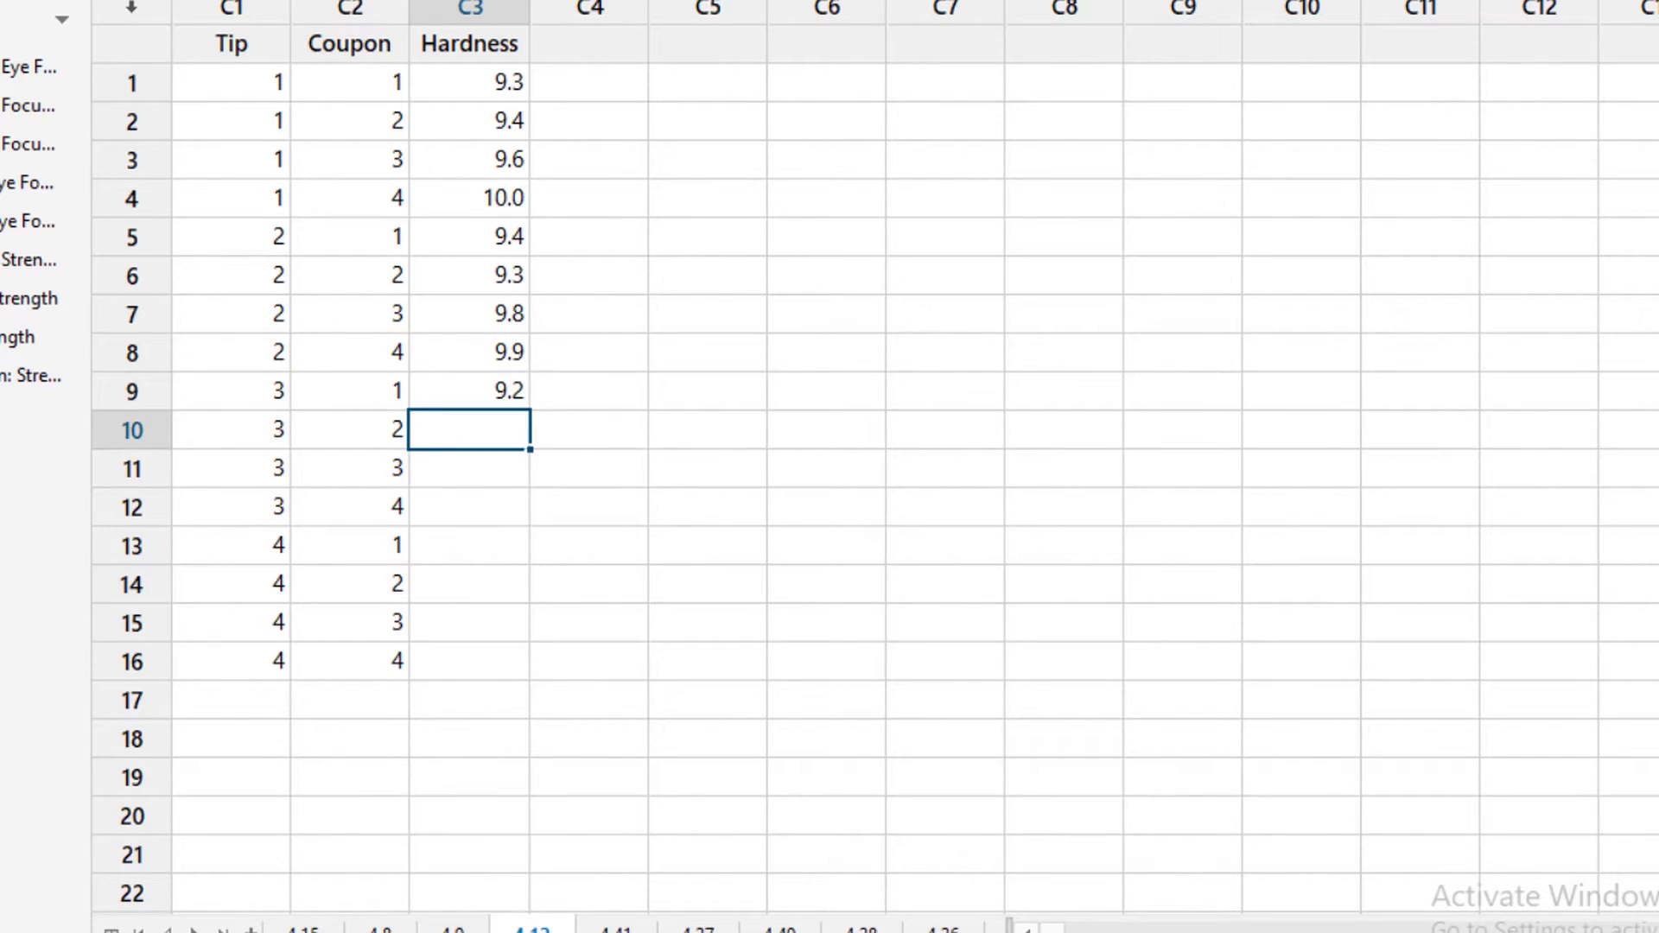
text(9.4)
key(Return)
text(9.4)
key(Return)
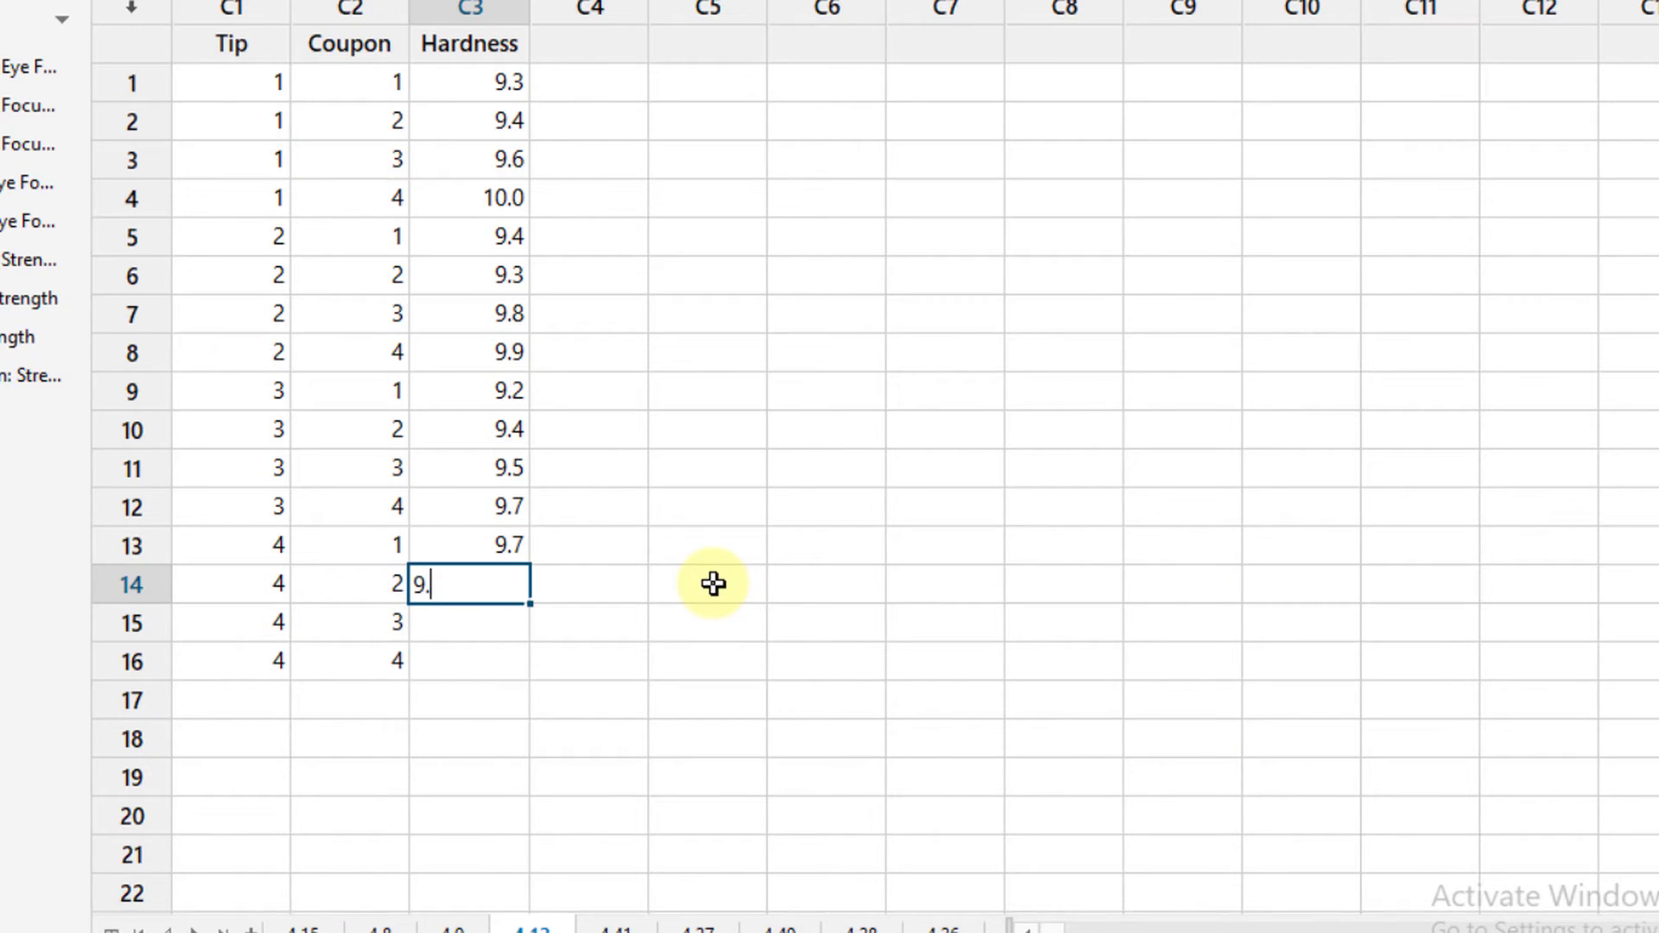
key(Return)
text(10)
key(Return)
text(10.2)
key(Up)
key(alt+Tab)
key(alt+Tab)
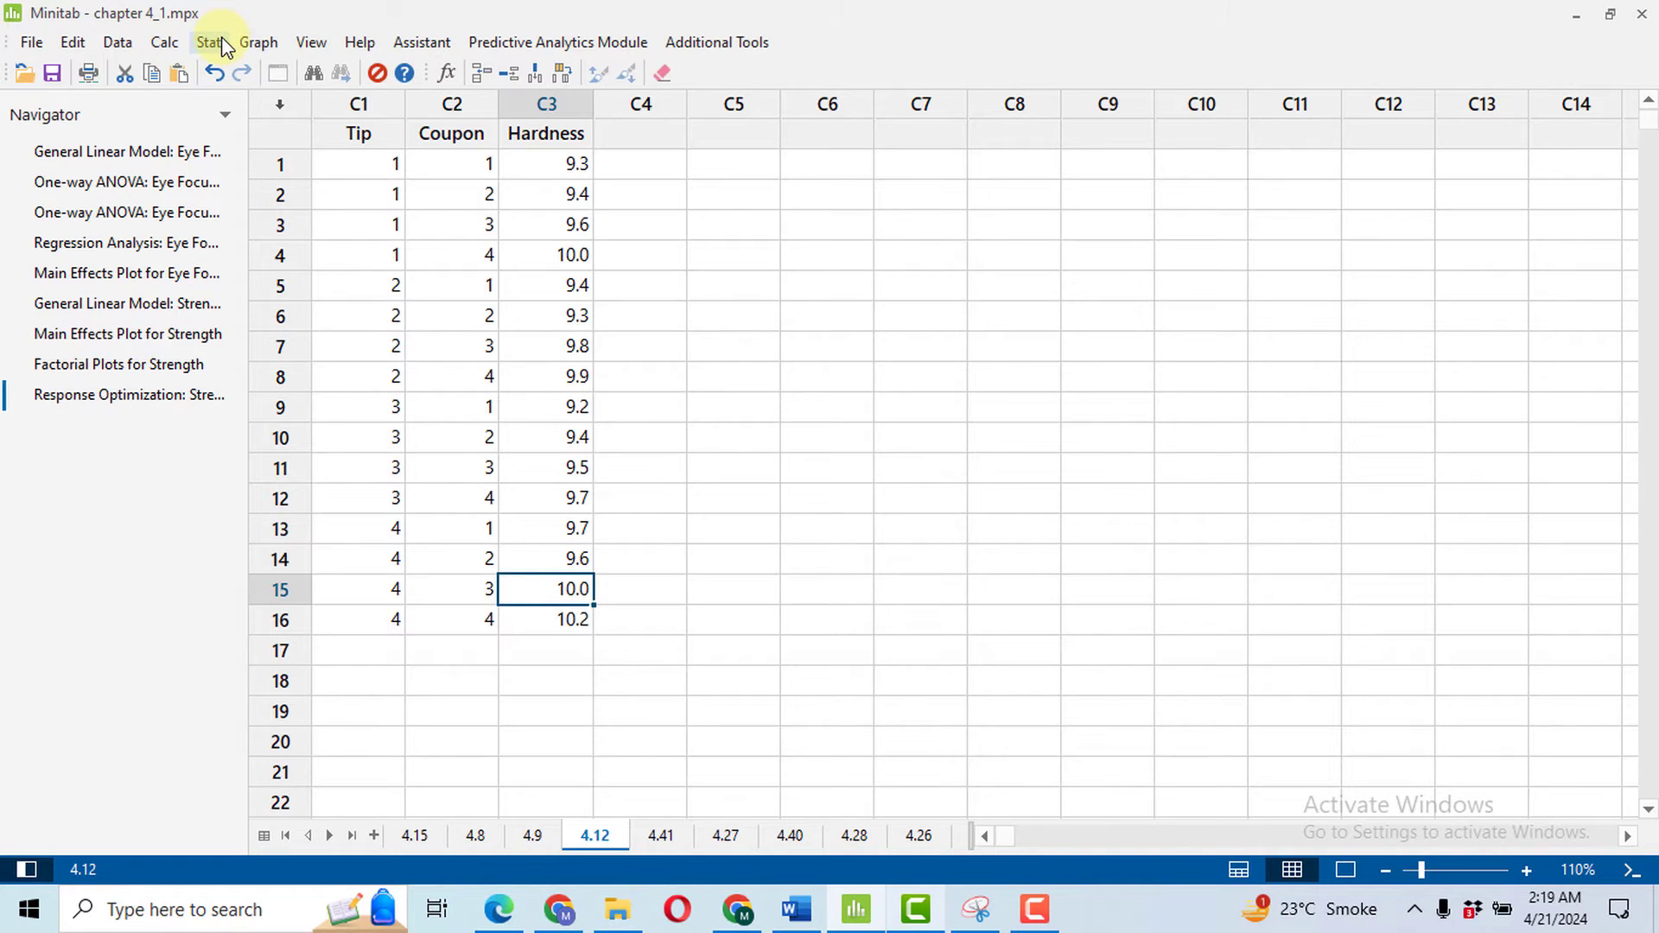
Set up a general linear model with Hardness as response and Tip, Coupon as factors.
click(211, 41)
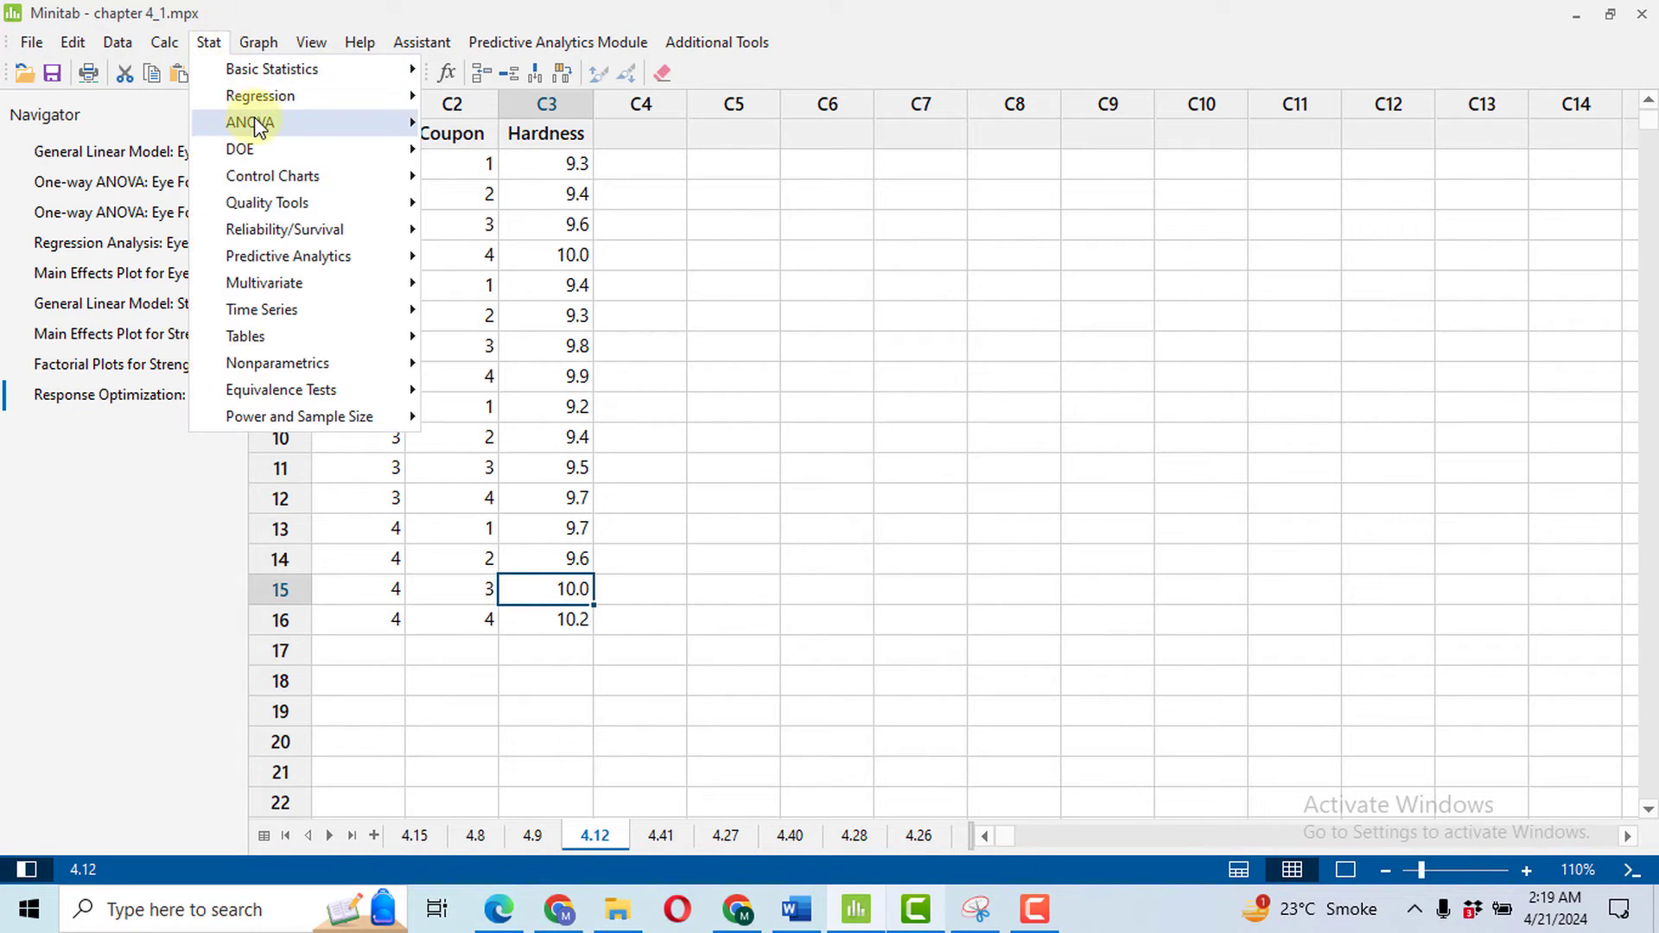
mouse_move(257, 118)
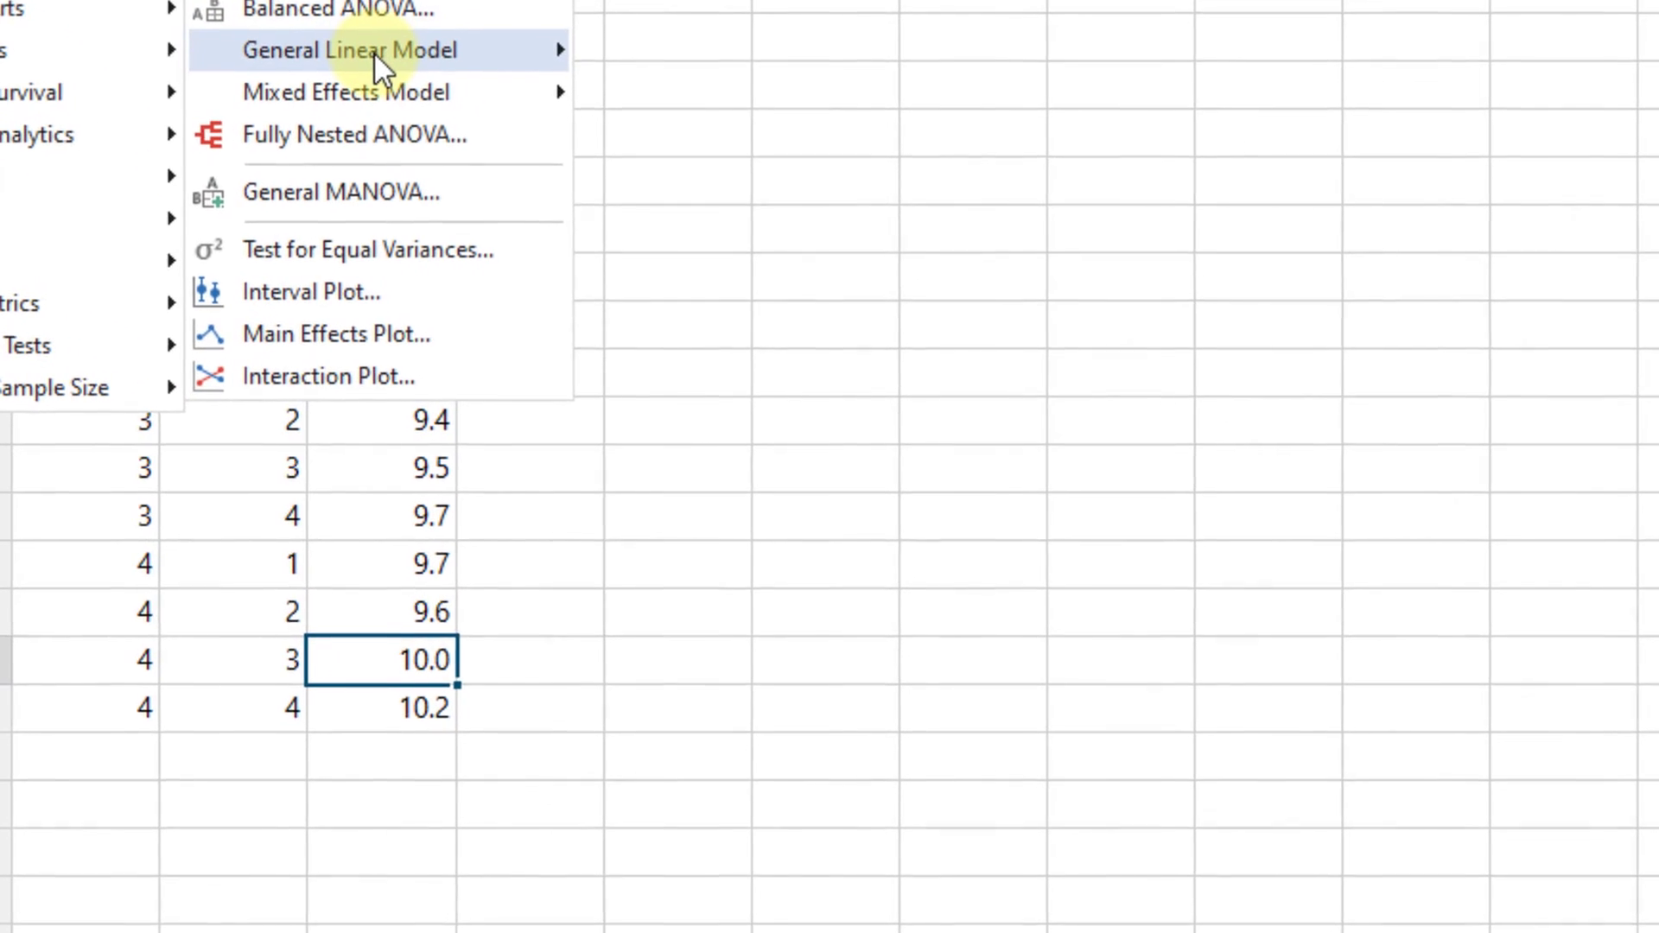
mouse_move(541, 202)
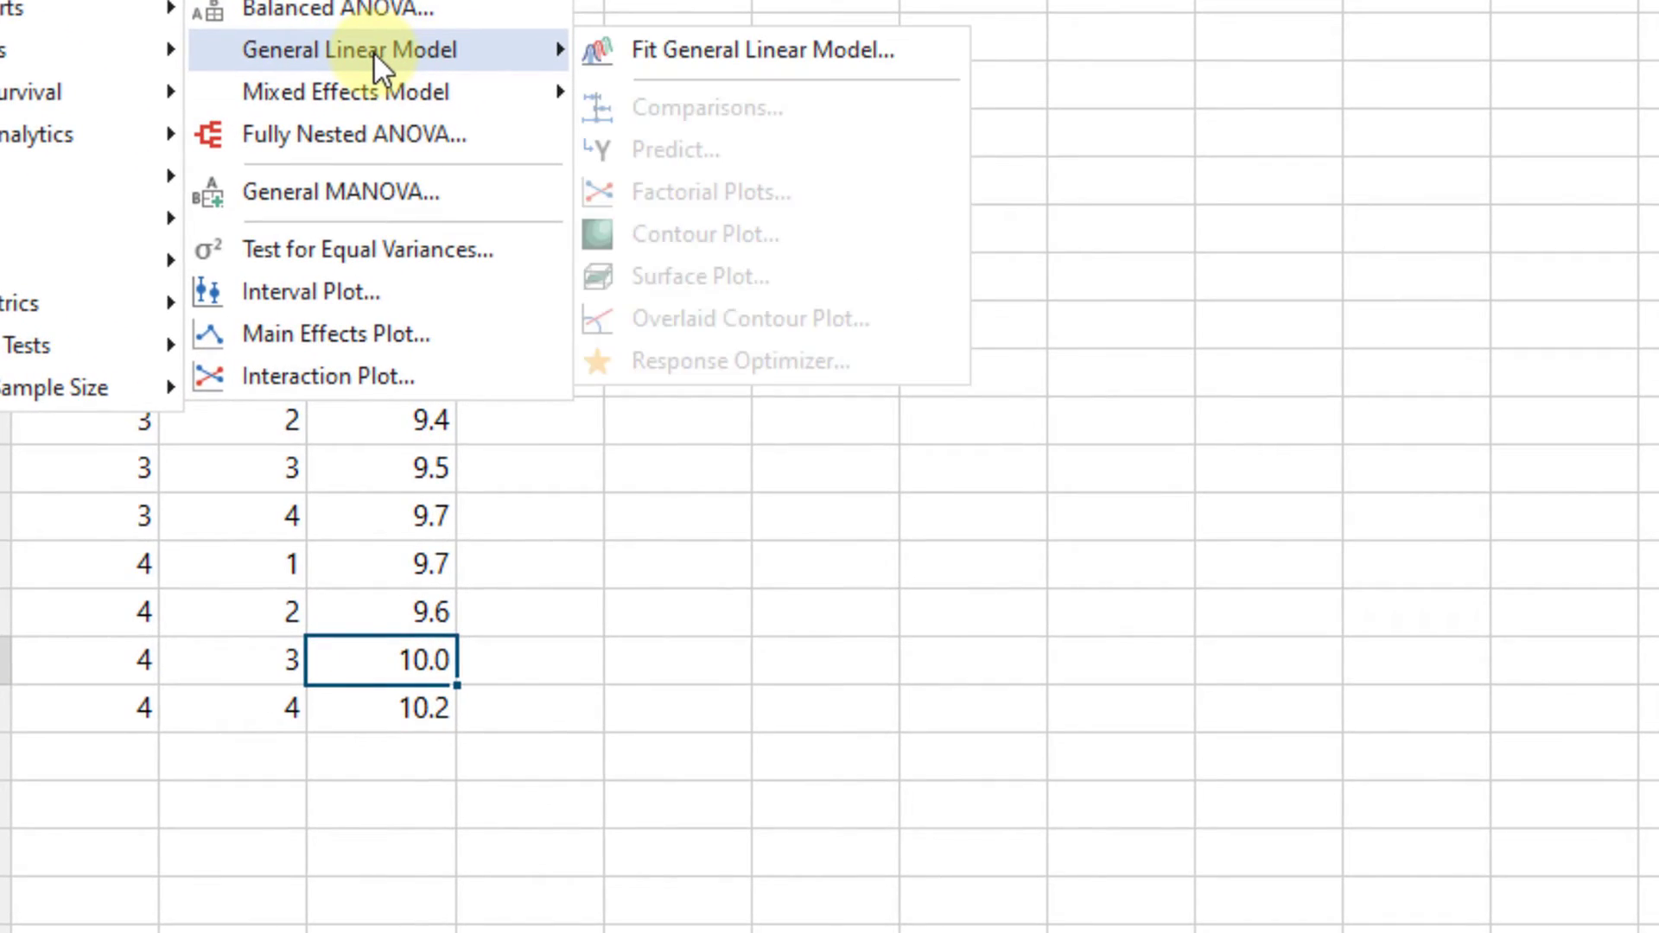
click(714, 47)
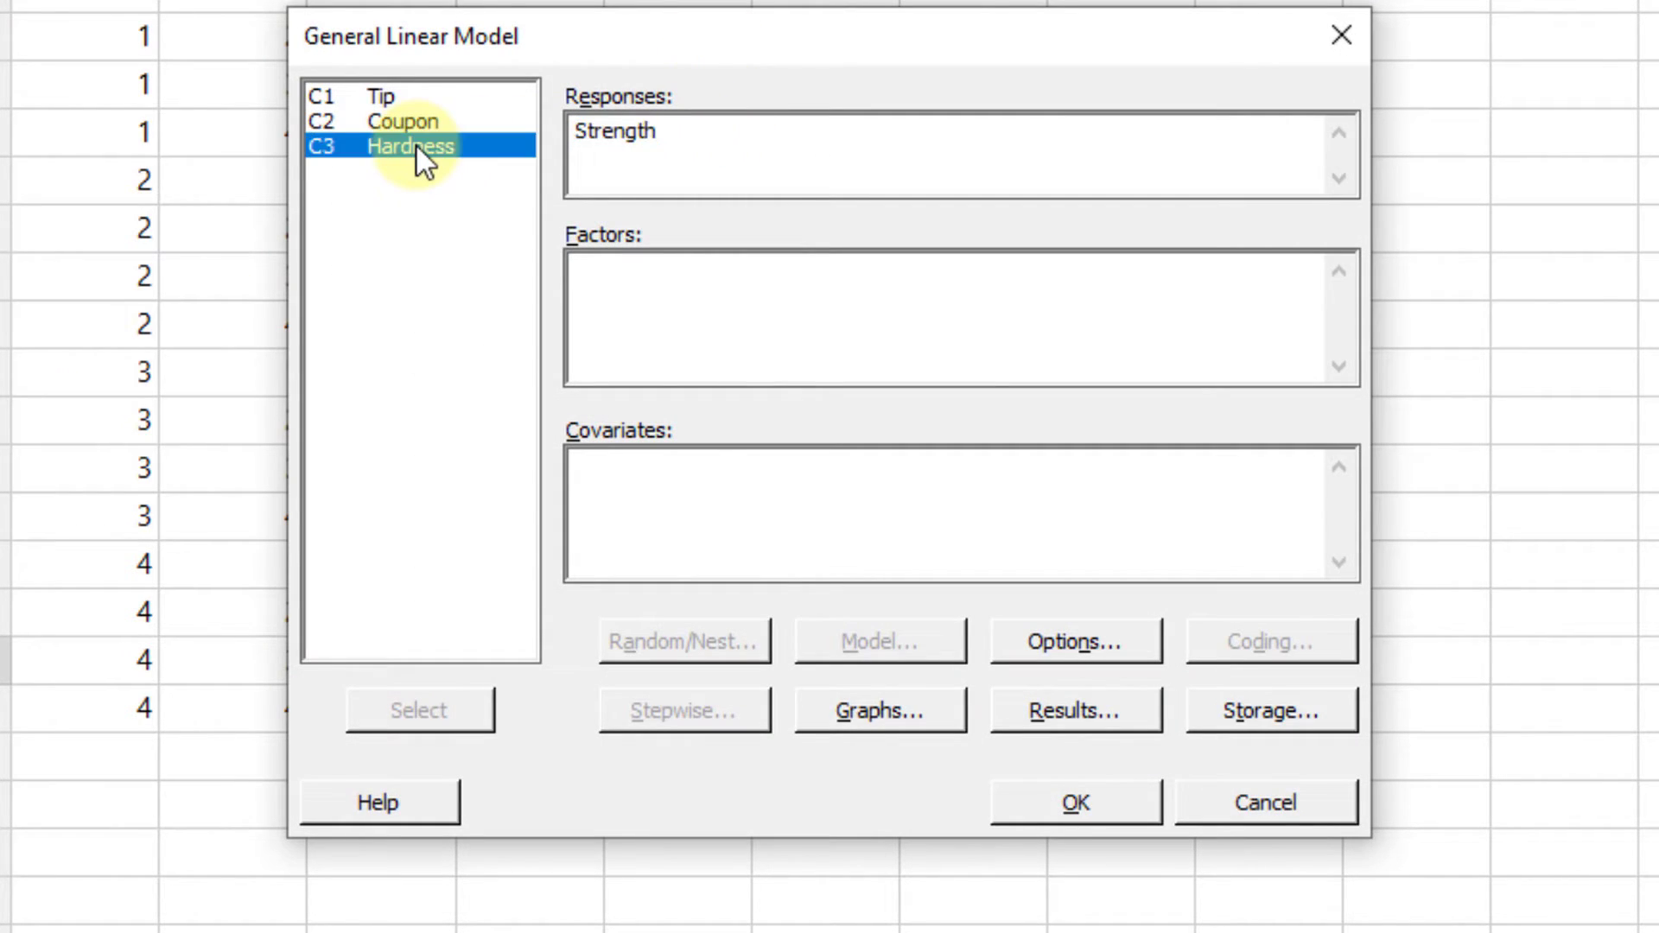
double_click(416, 144)
click(686, 277)
double_click(389, 90)
double_click(416, 121)
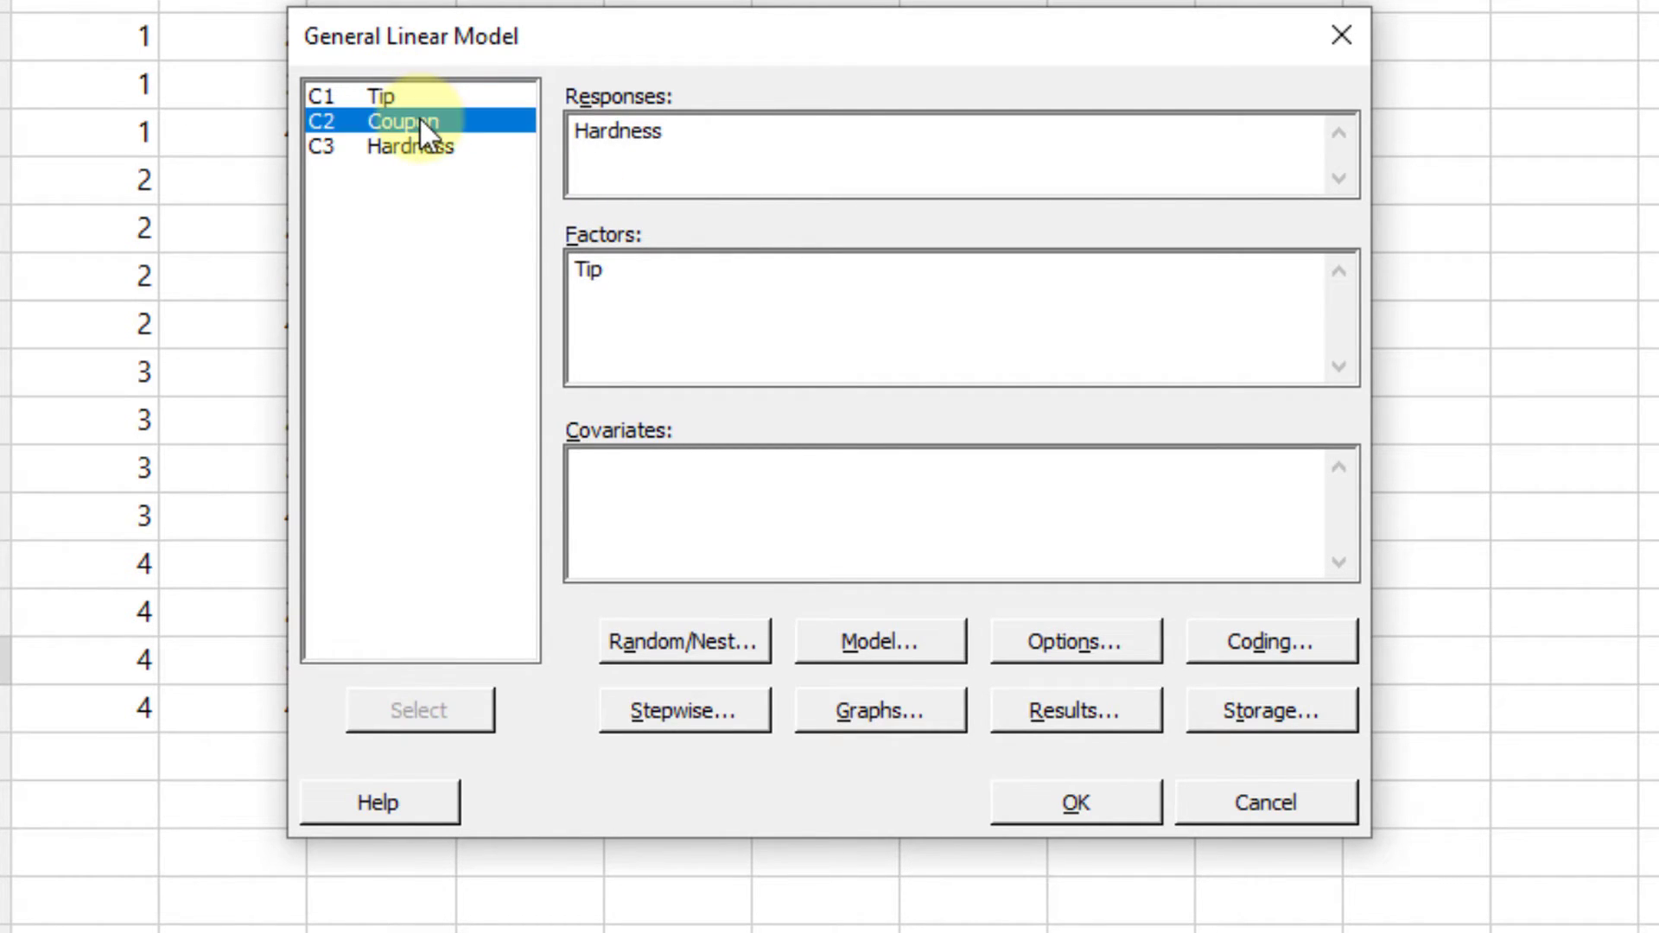
Choose four-in-one residual plots and expanded results tables, then run the model.
click(931, 719)
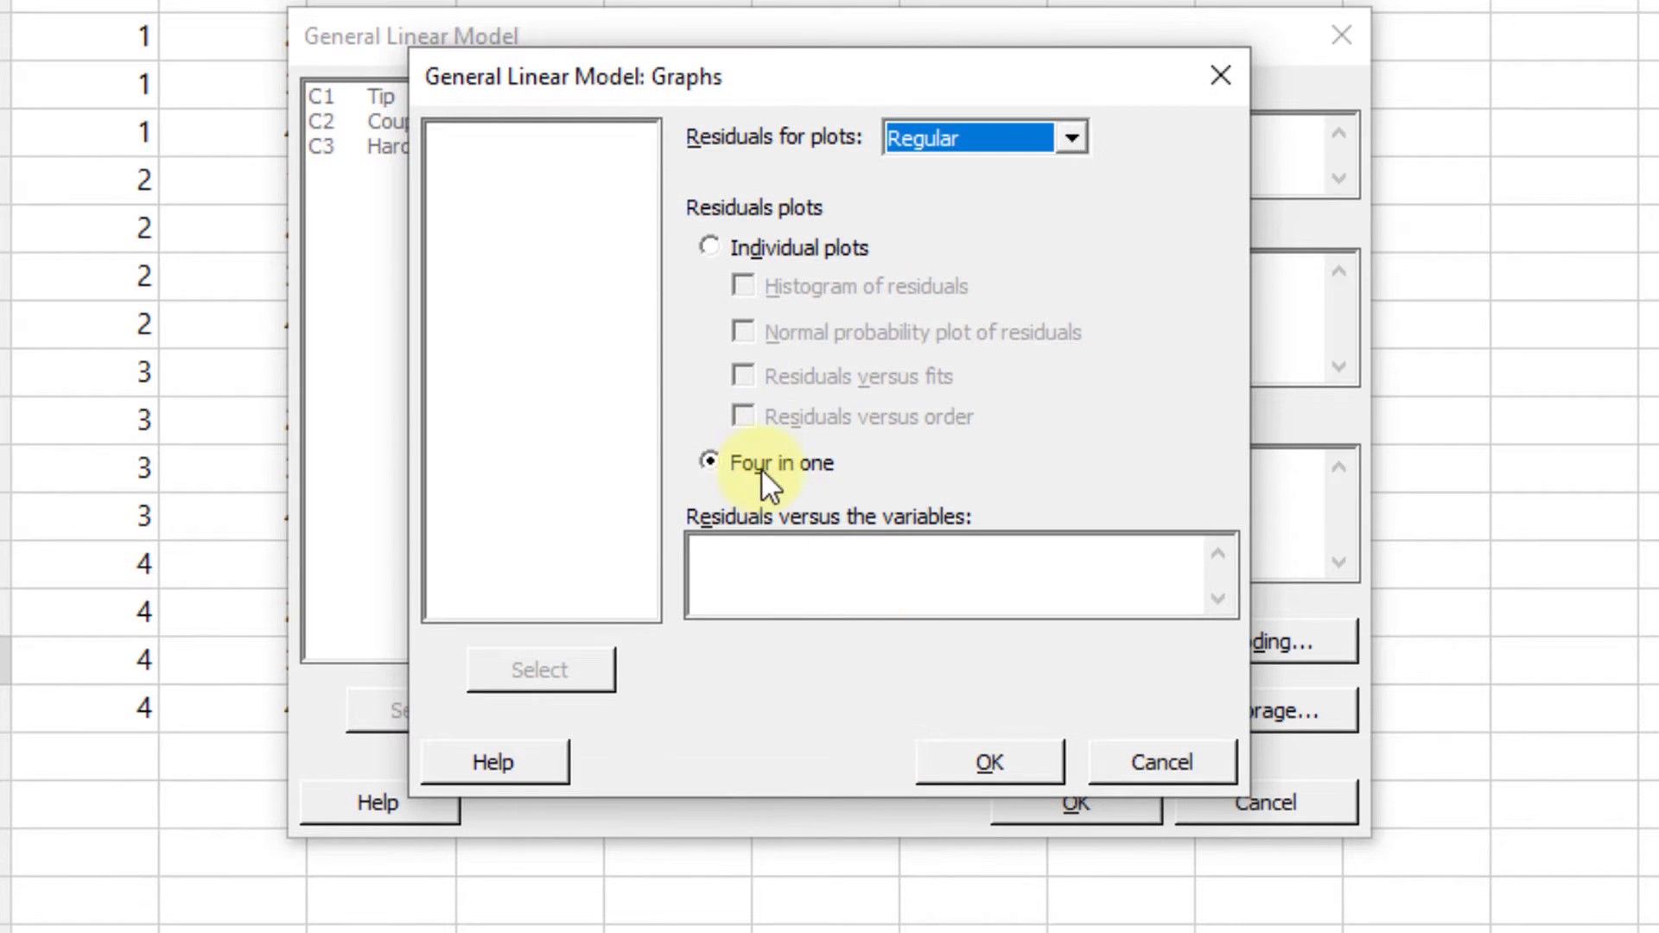
click(987, 768)
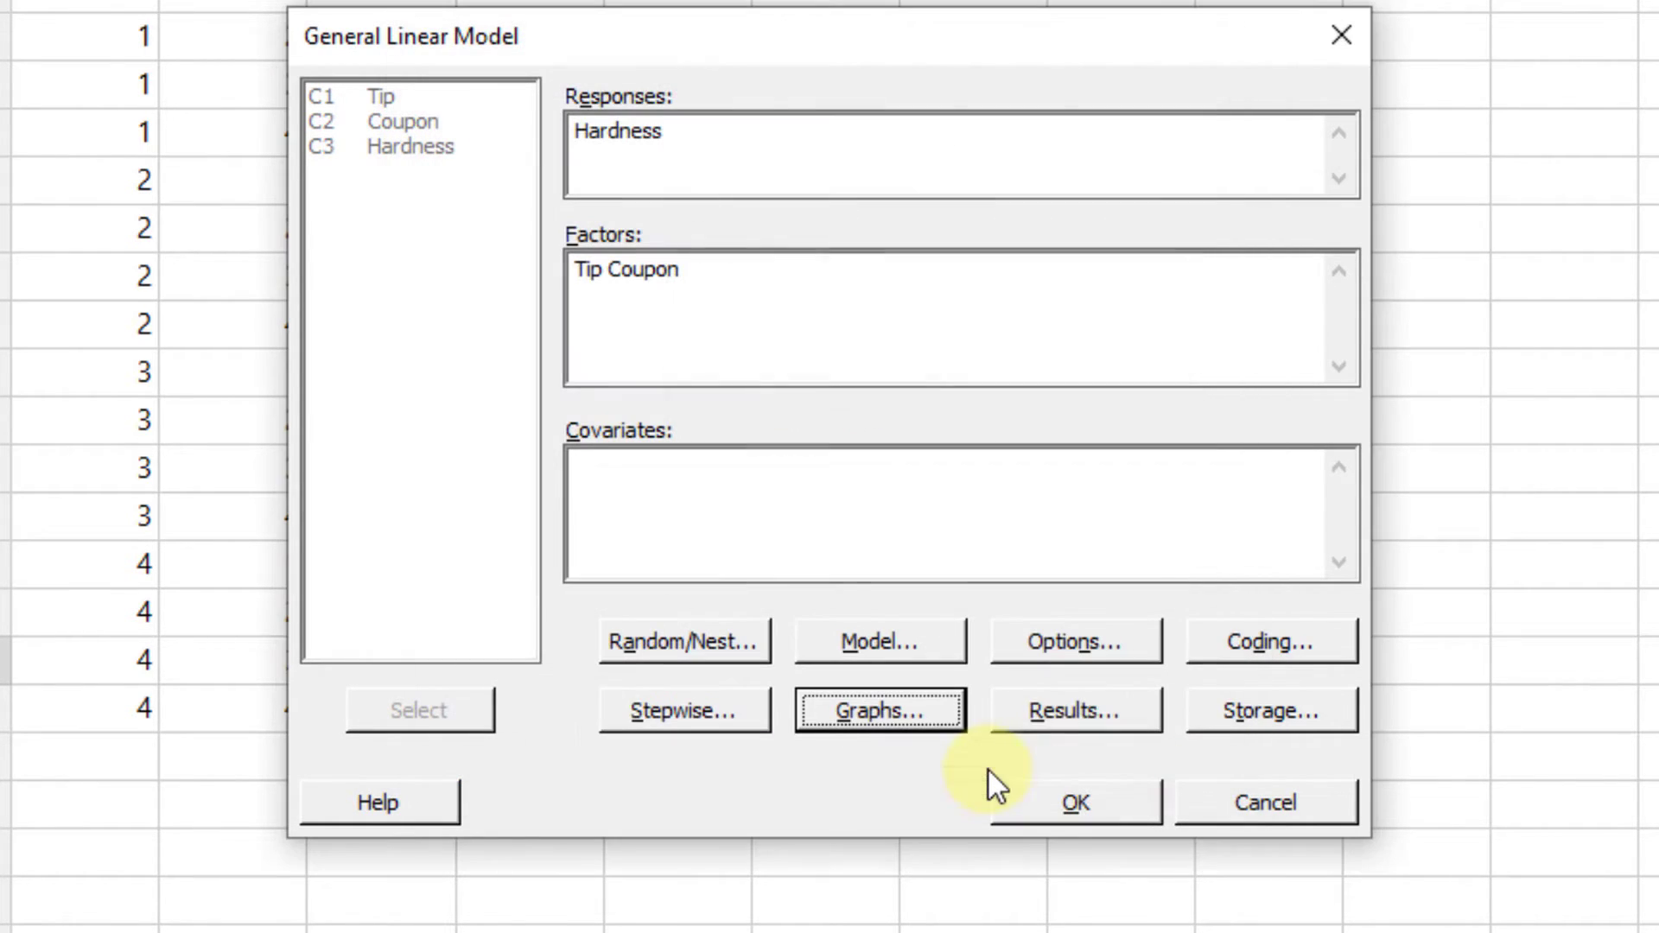
click(1120, 712)
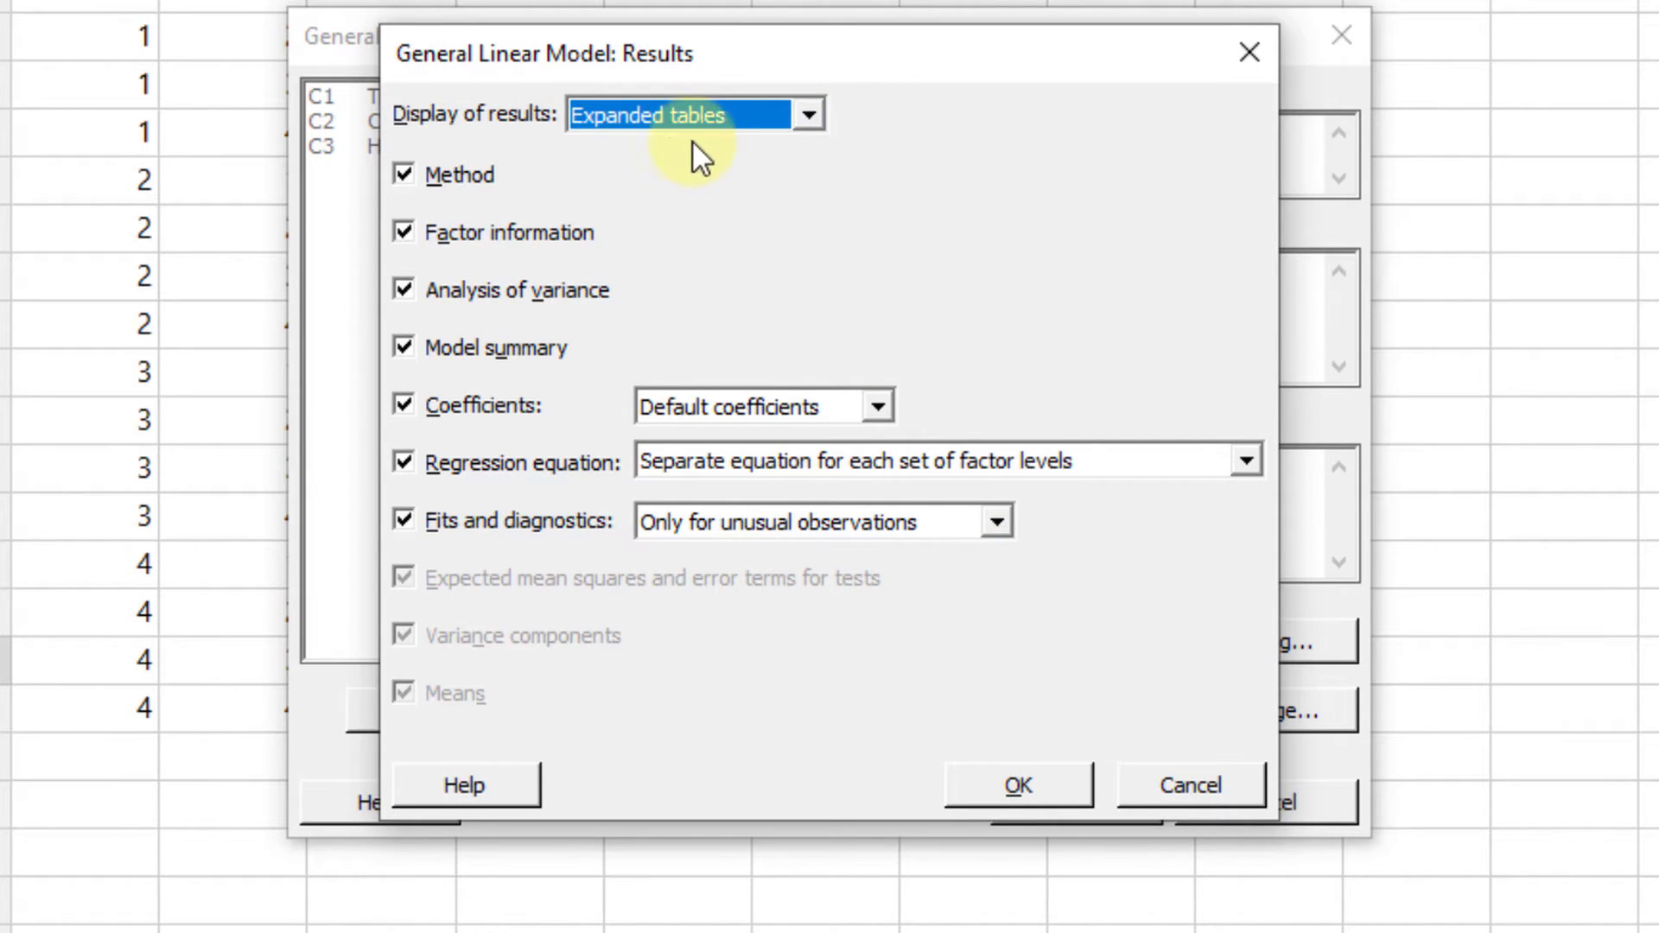
click(812, 113)
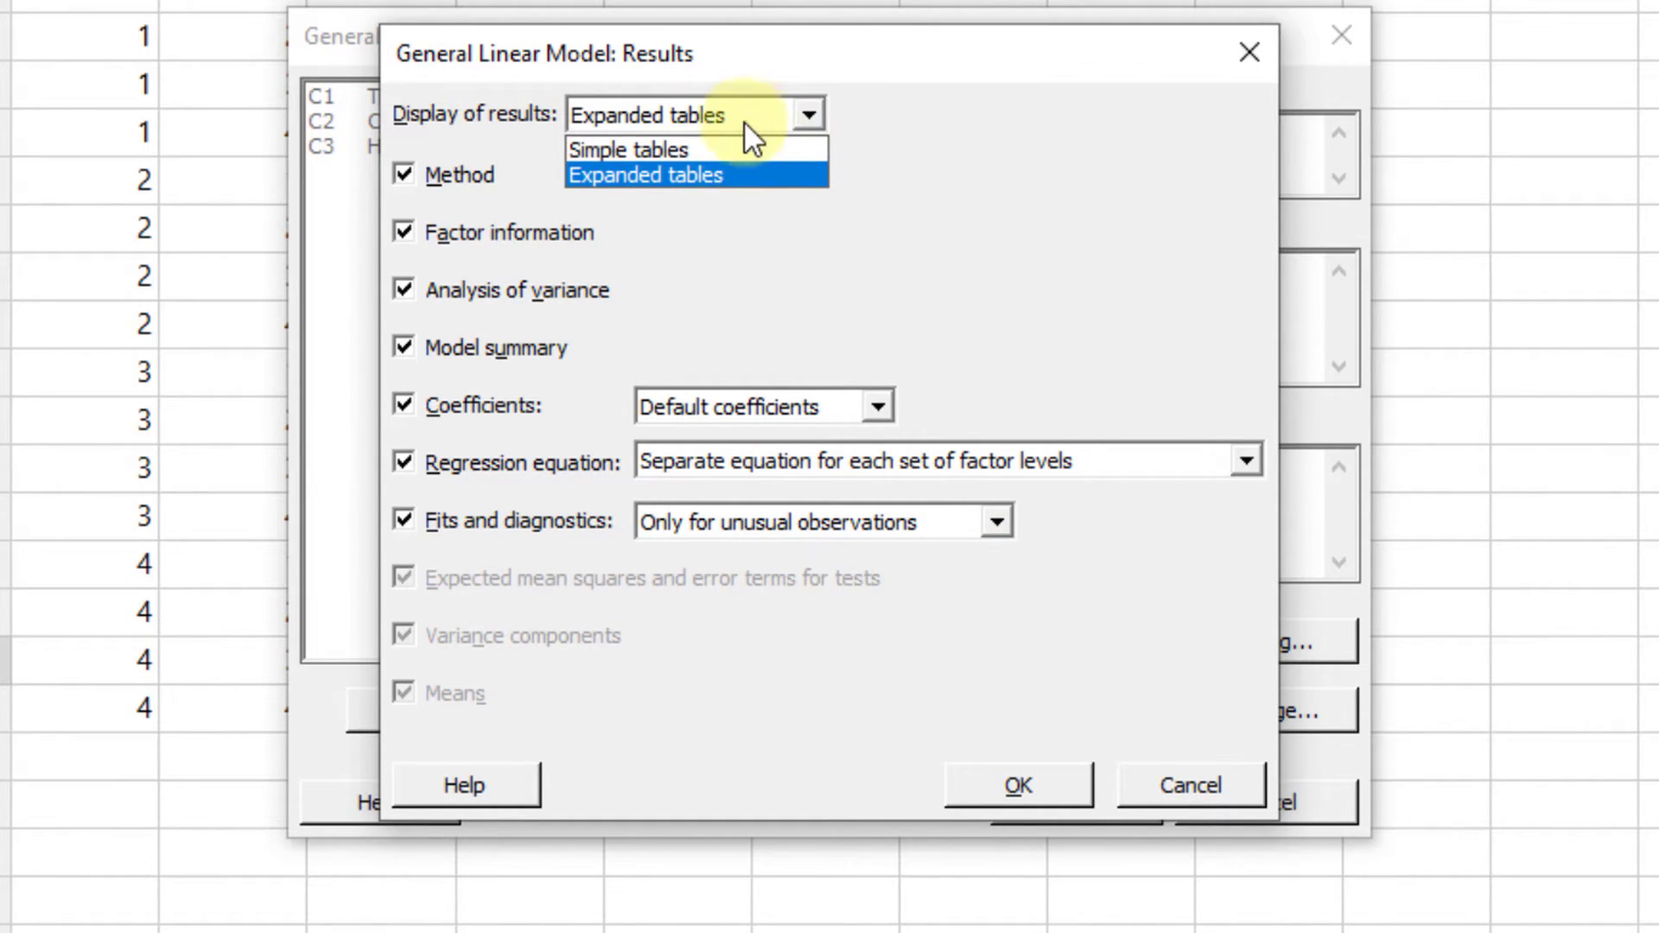
click(705, 172)
click(1045, 794)
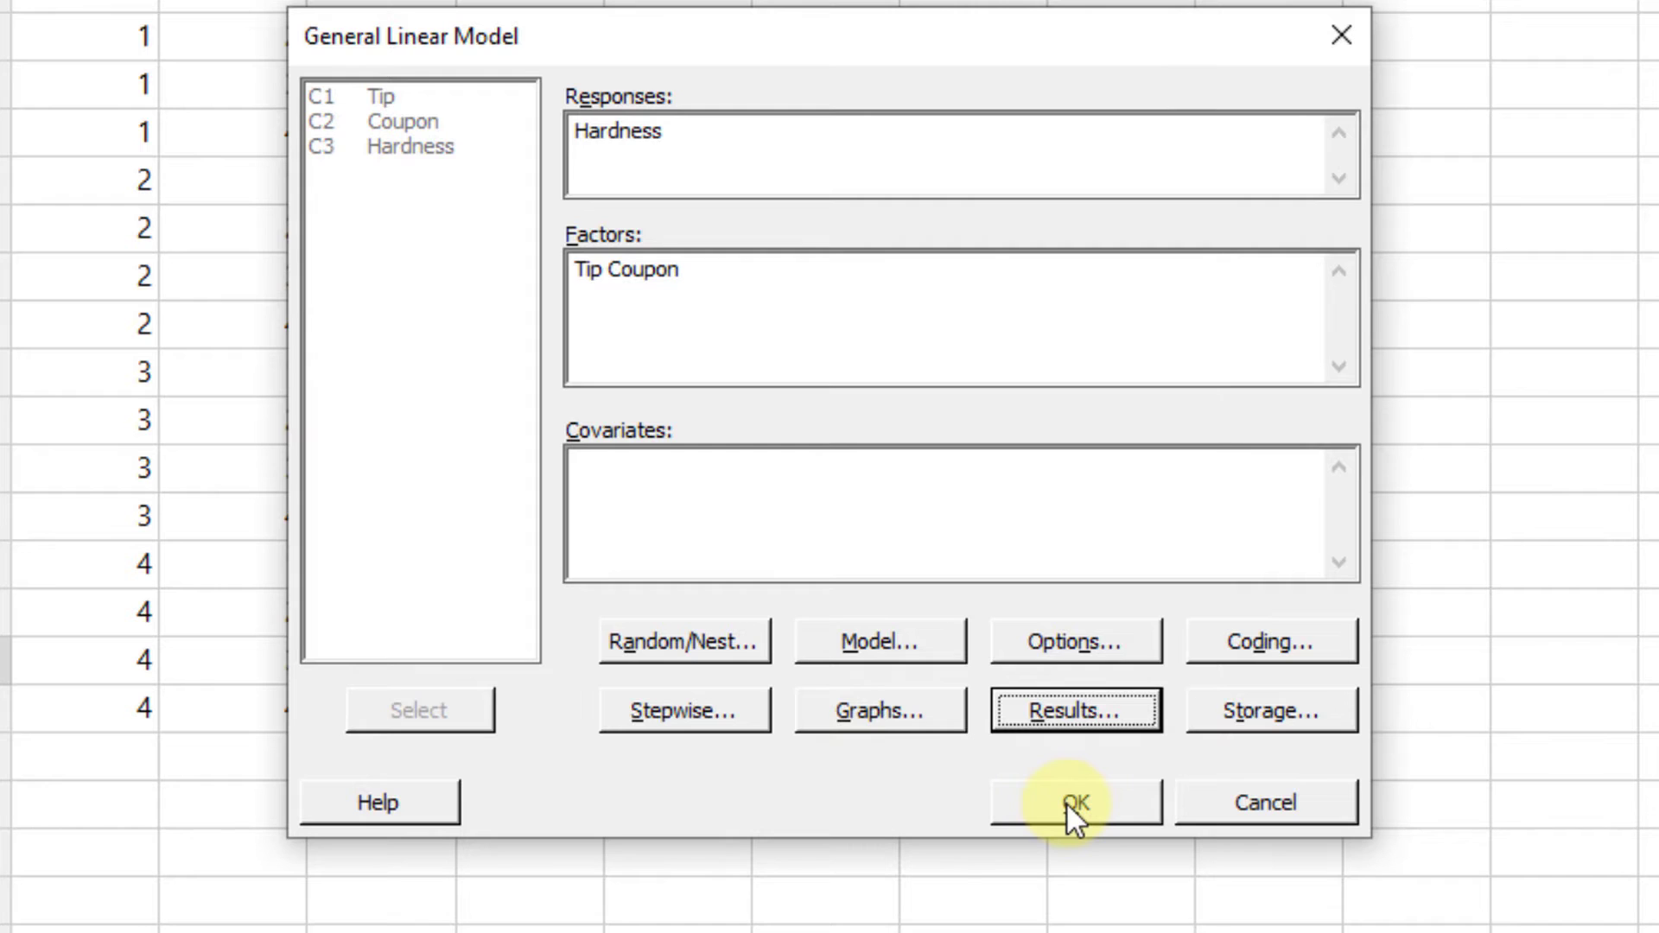
click(1066, 802)
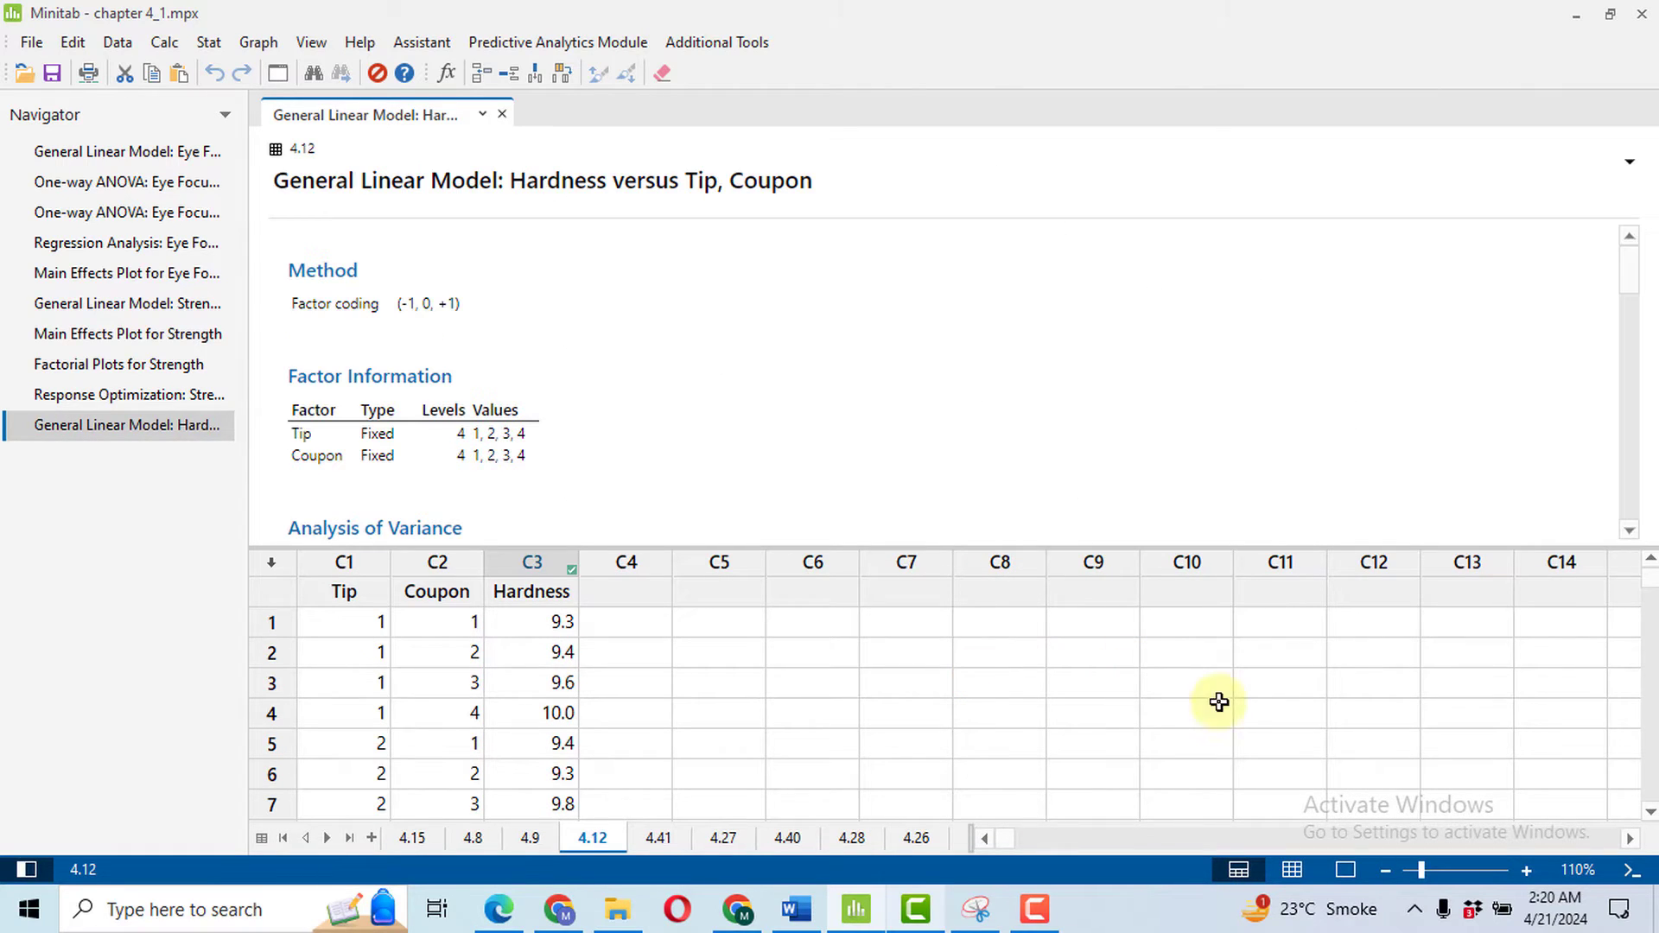
Show output only and scroll down to the four-in-one residual plots for Hardness.
click(1351, 870)
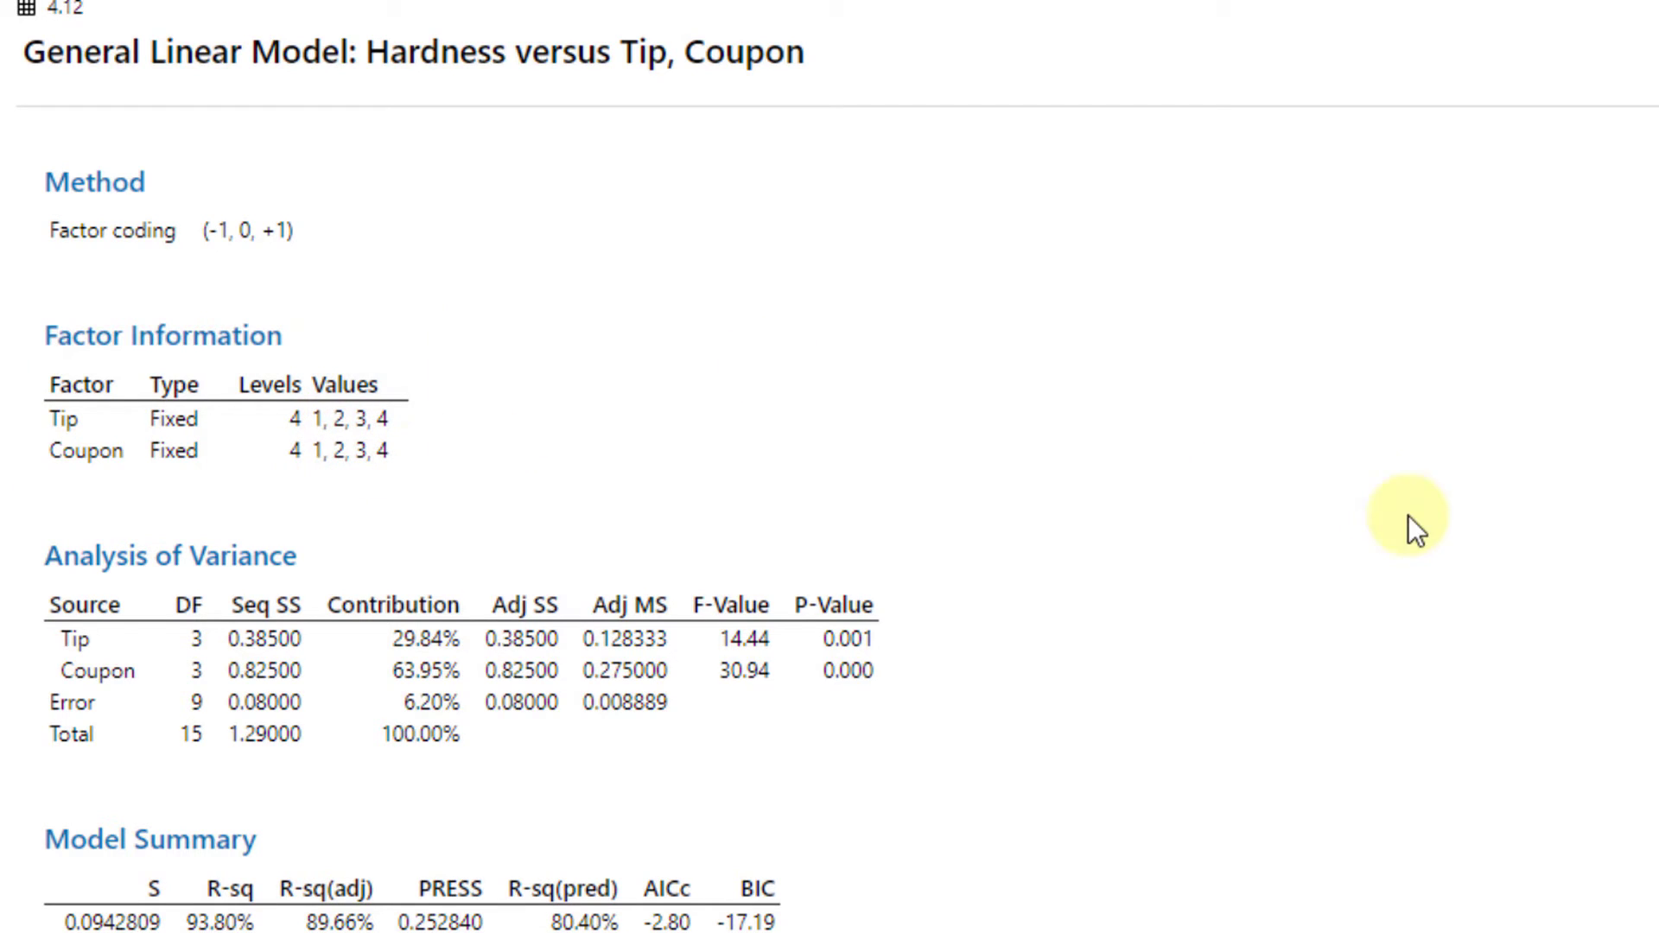
scroll(519, 518, down, 15)
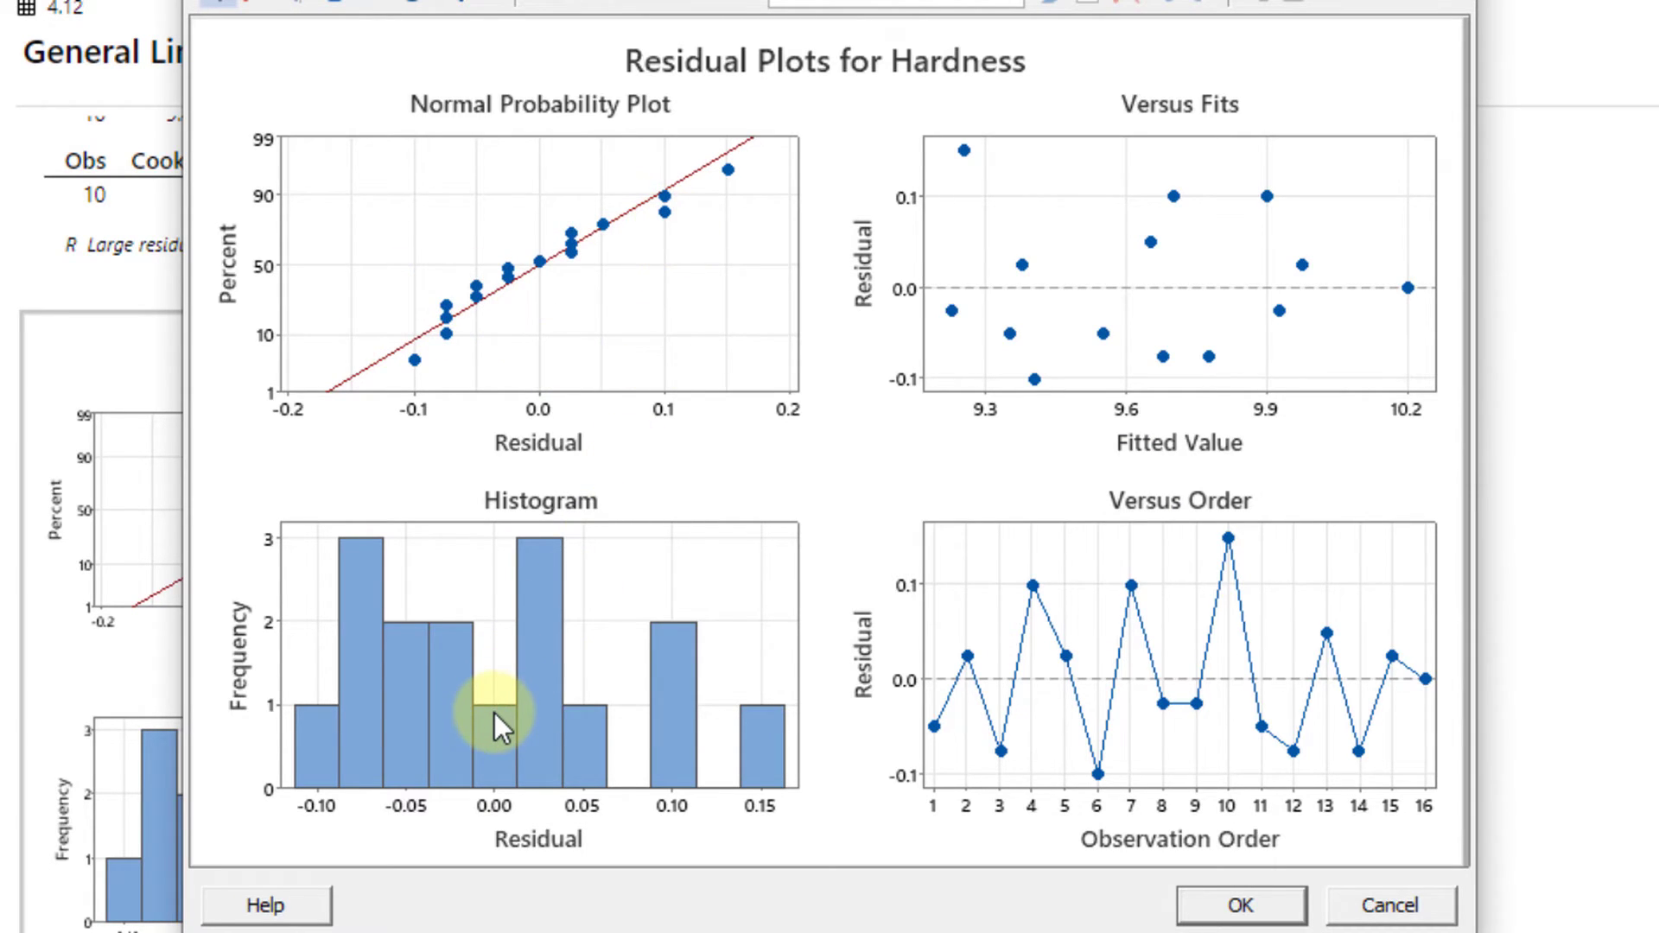
Review the enlarged Hardness residual plots, residuals between about −0.10 and 0.15, then close them.
mouse_move(494, 713)
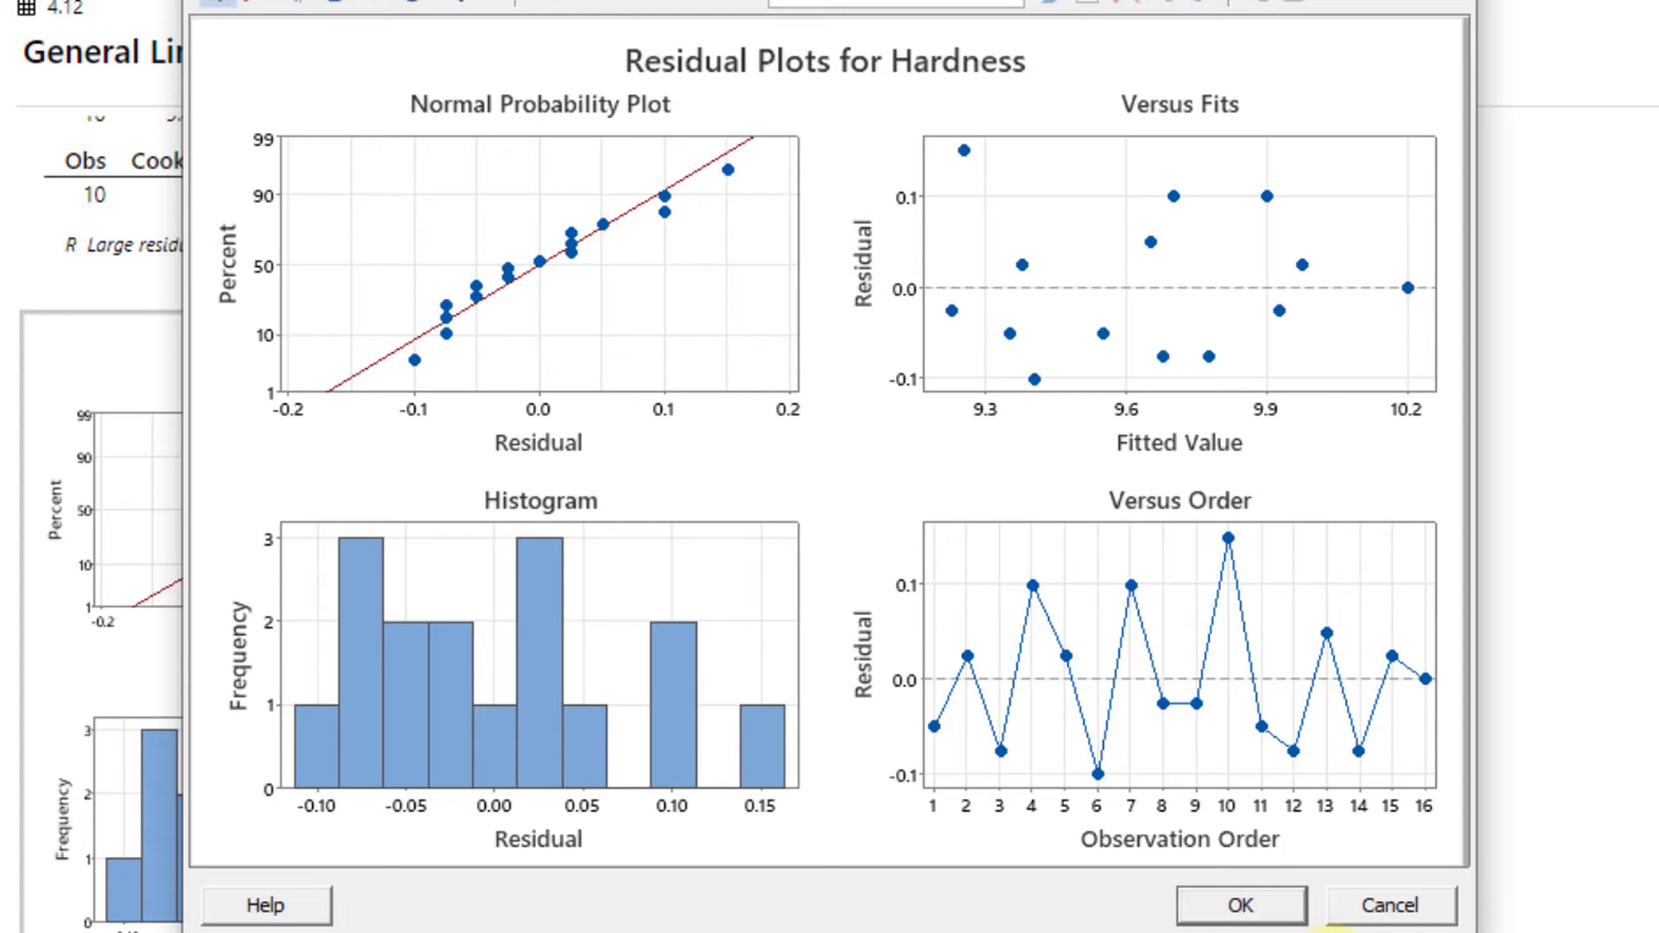
click(1242, 905)
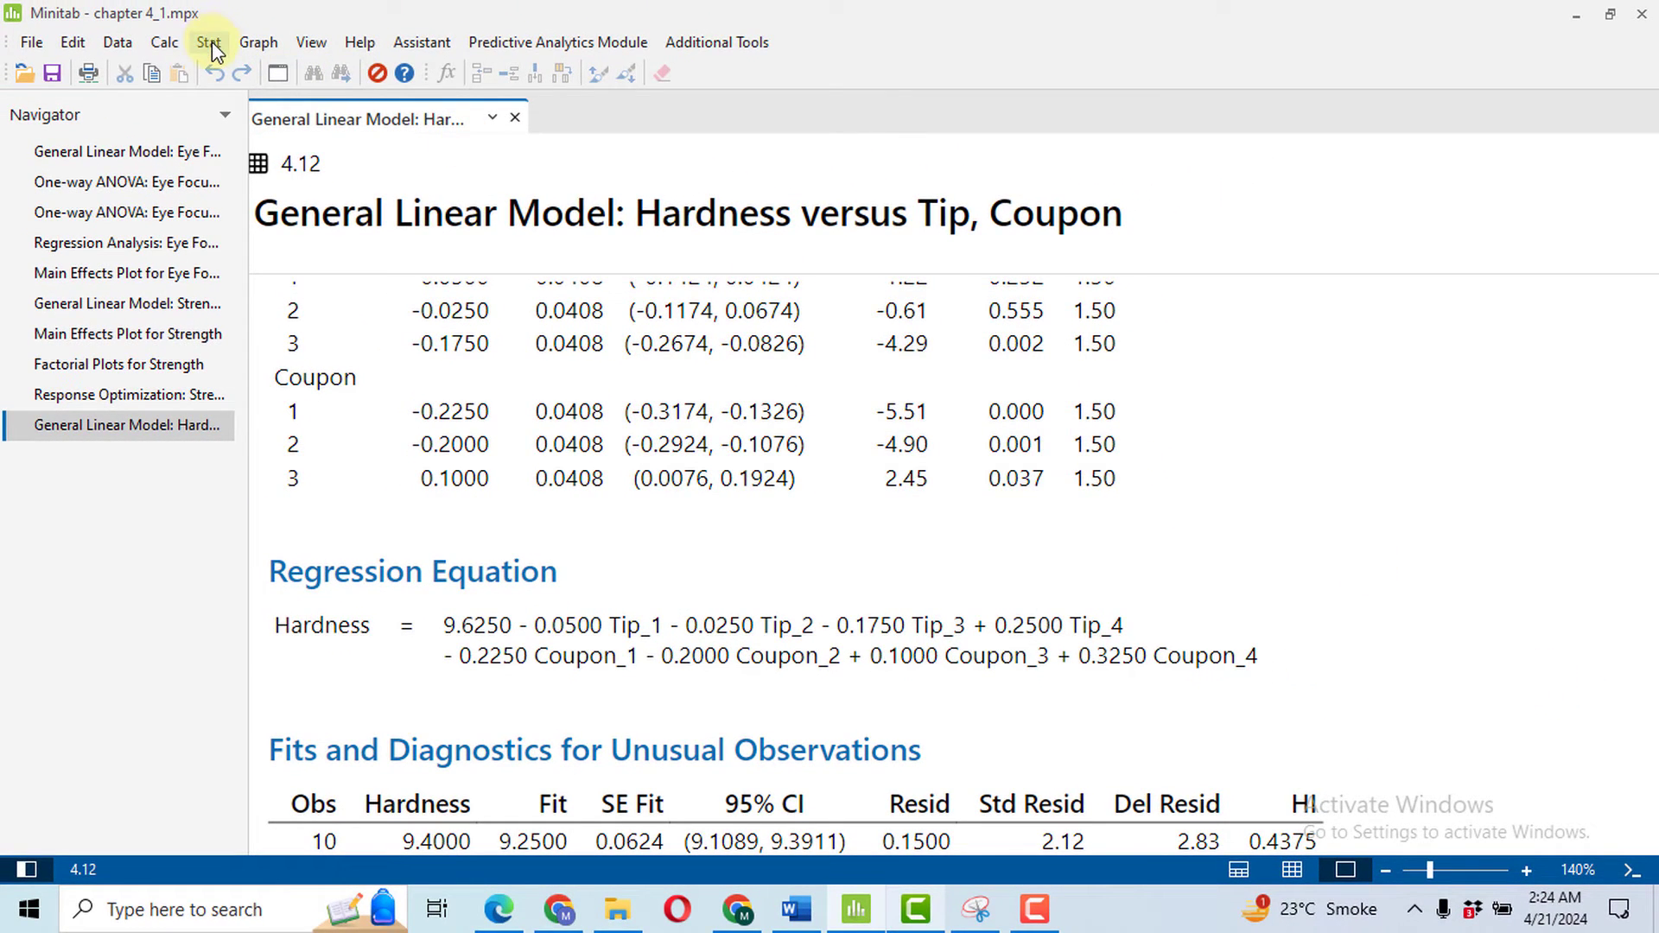
Create the main effects plot of Hardness for Tip and Coupon.
click(211, 41)
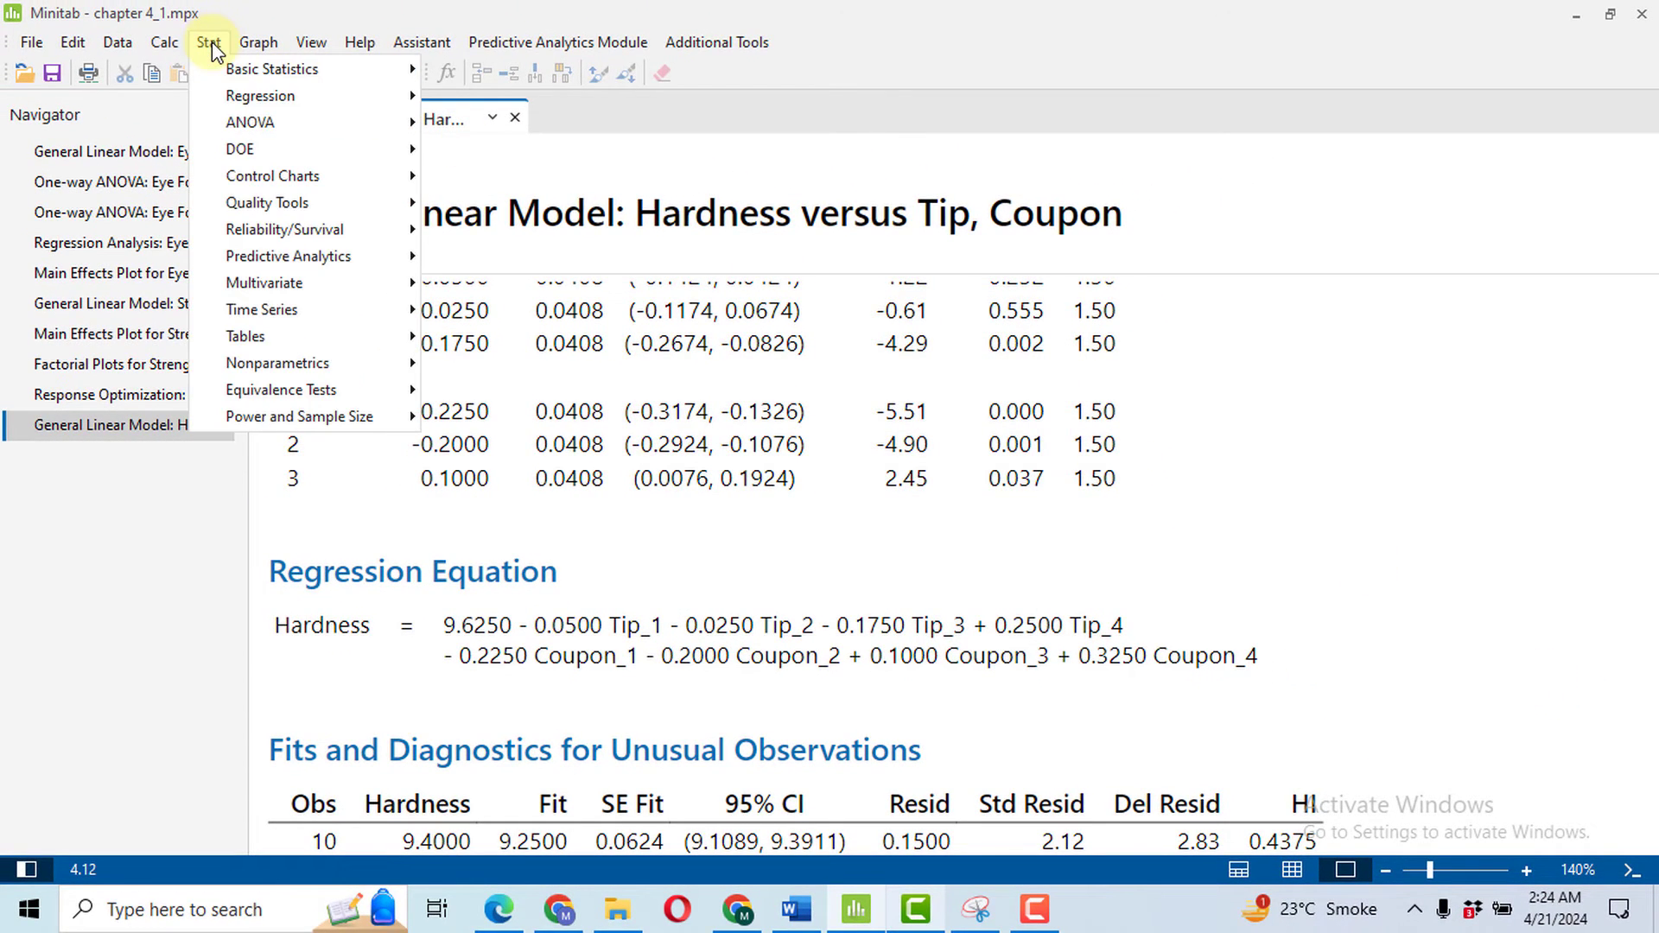
mouse_move(307, 130)
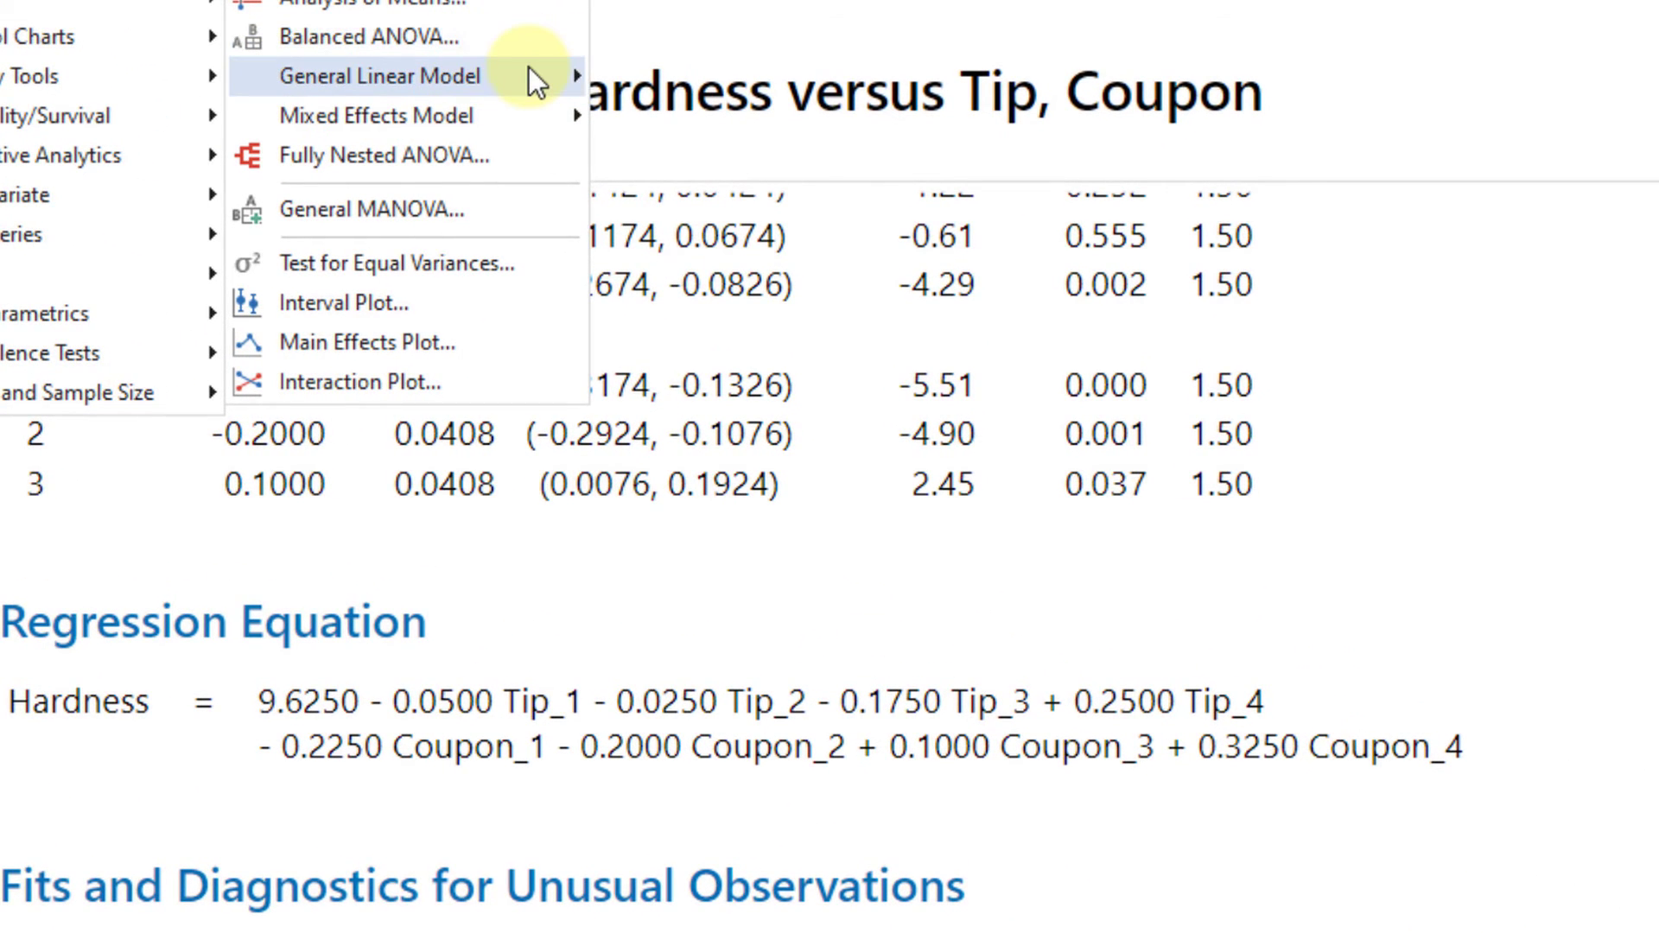
mouse_move(536, 68)
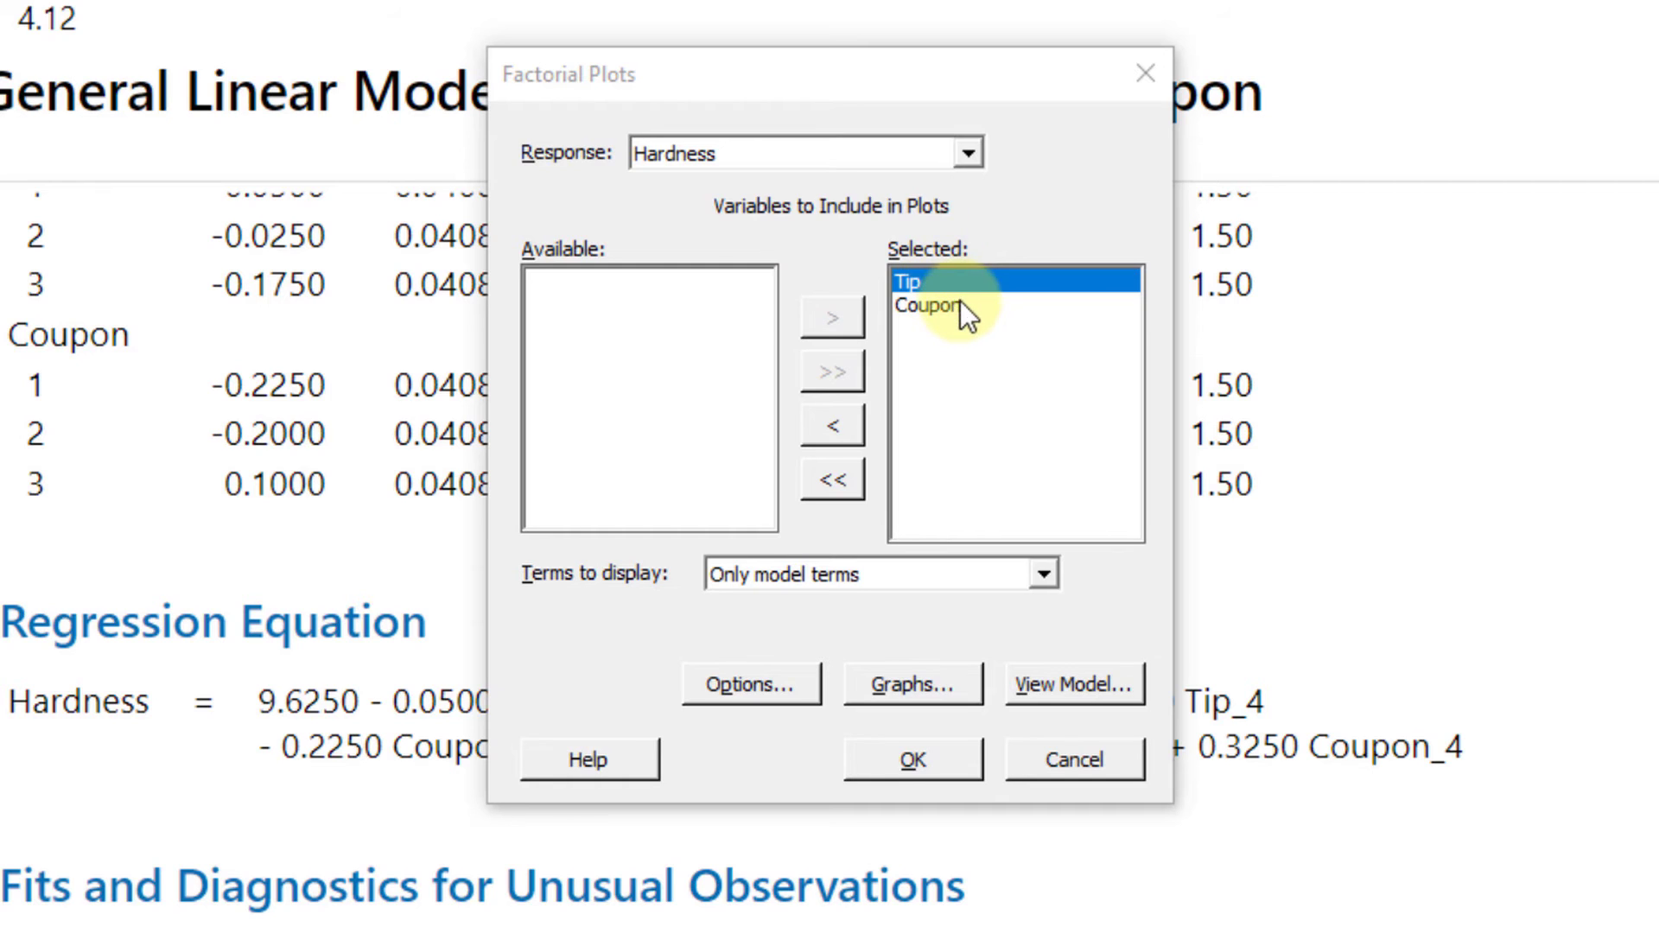
click(892, 759)
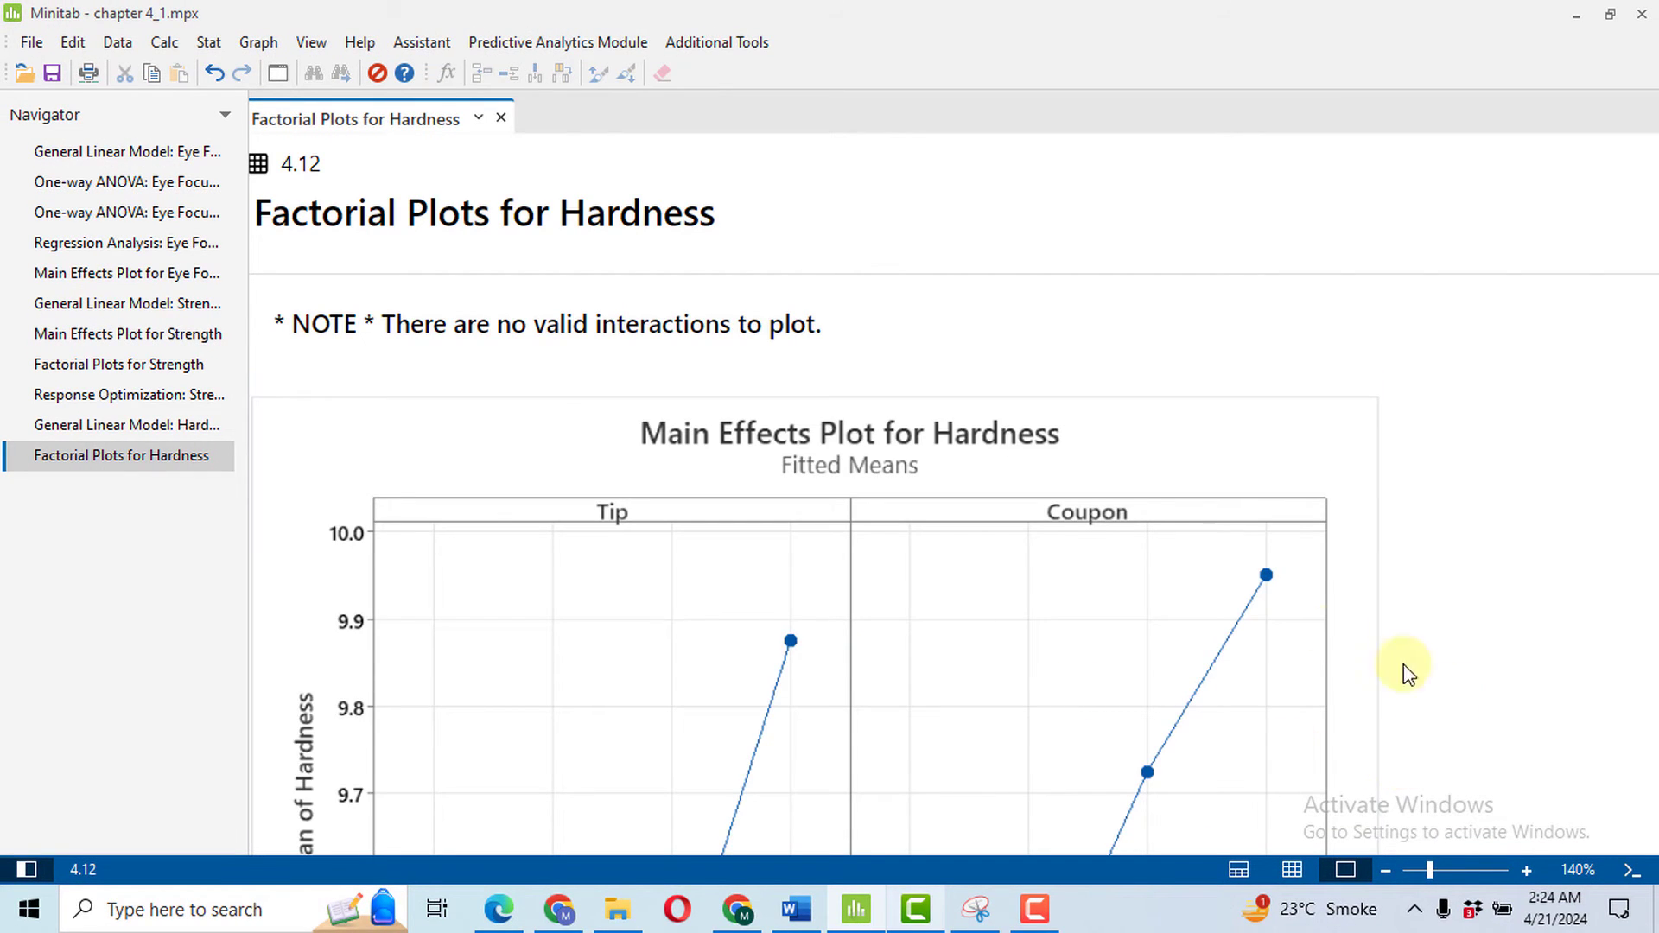
scroll(1288, 629, down, 3)
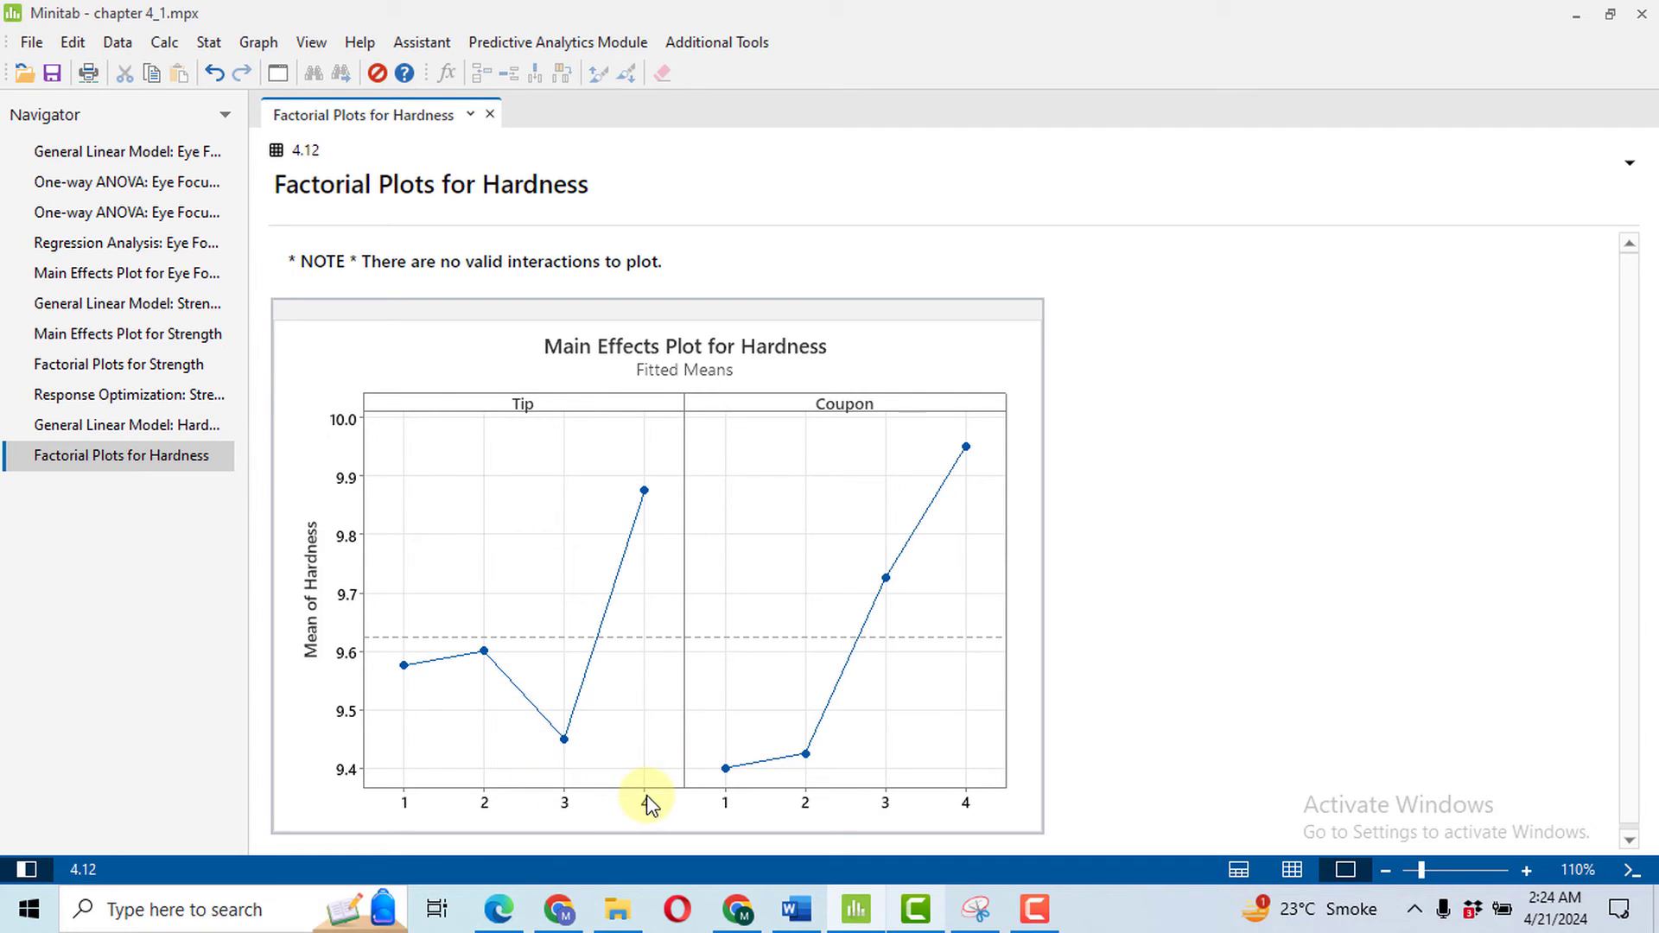
click(209, 45)
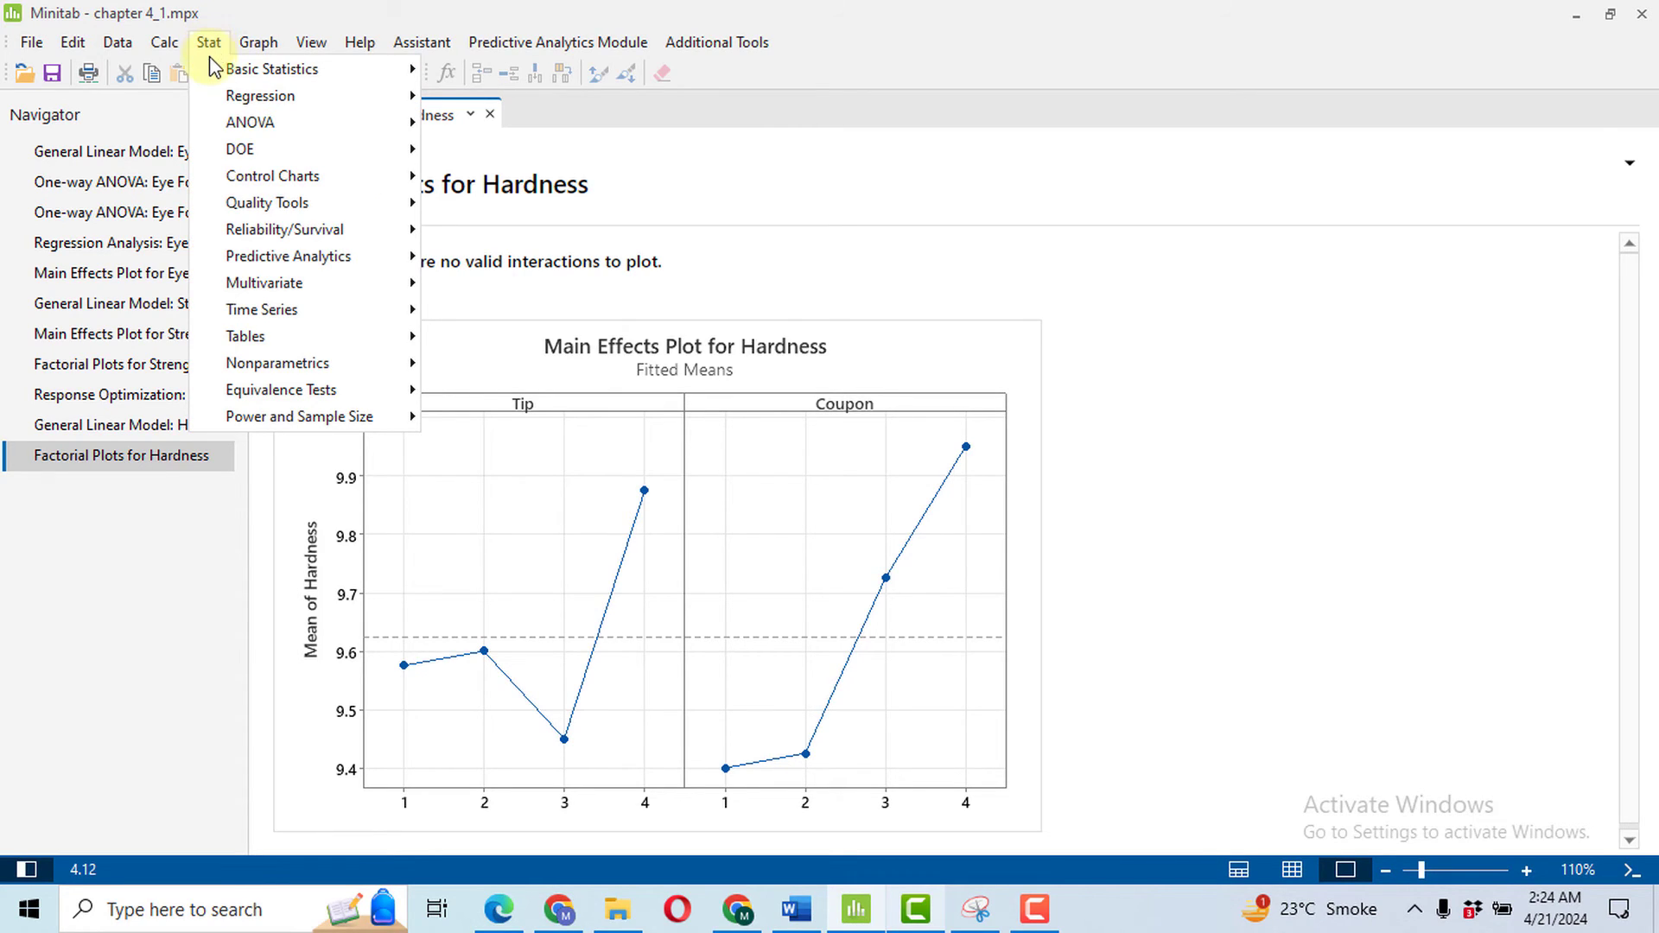
Run the Response Optimizer on Hardness with the goal set to Minimize.
mouse_move(241, 123)
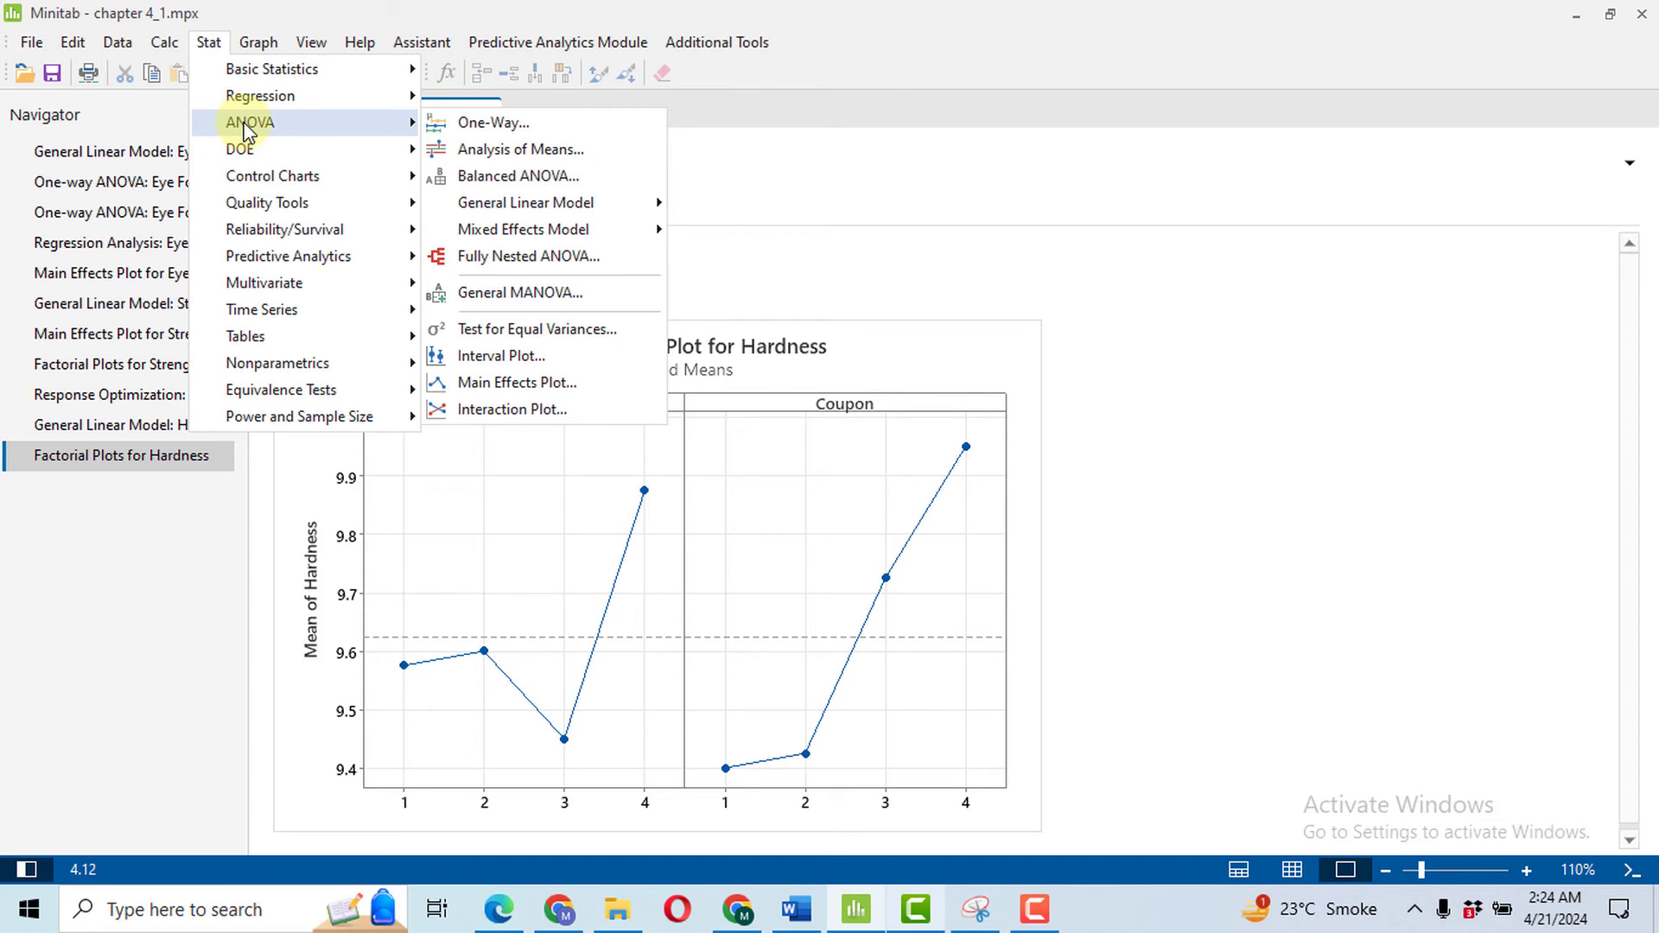
mouse_move(603, 207)
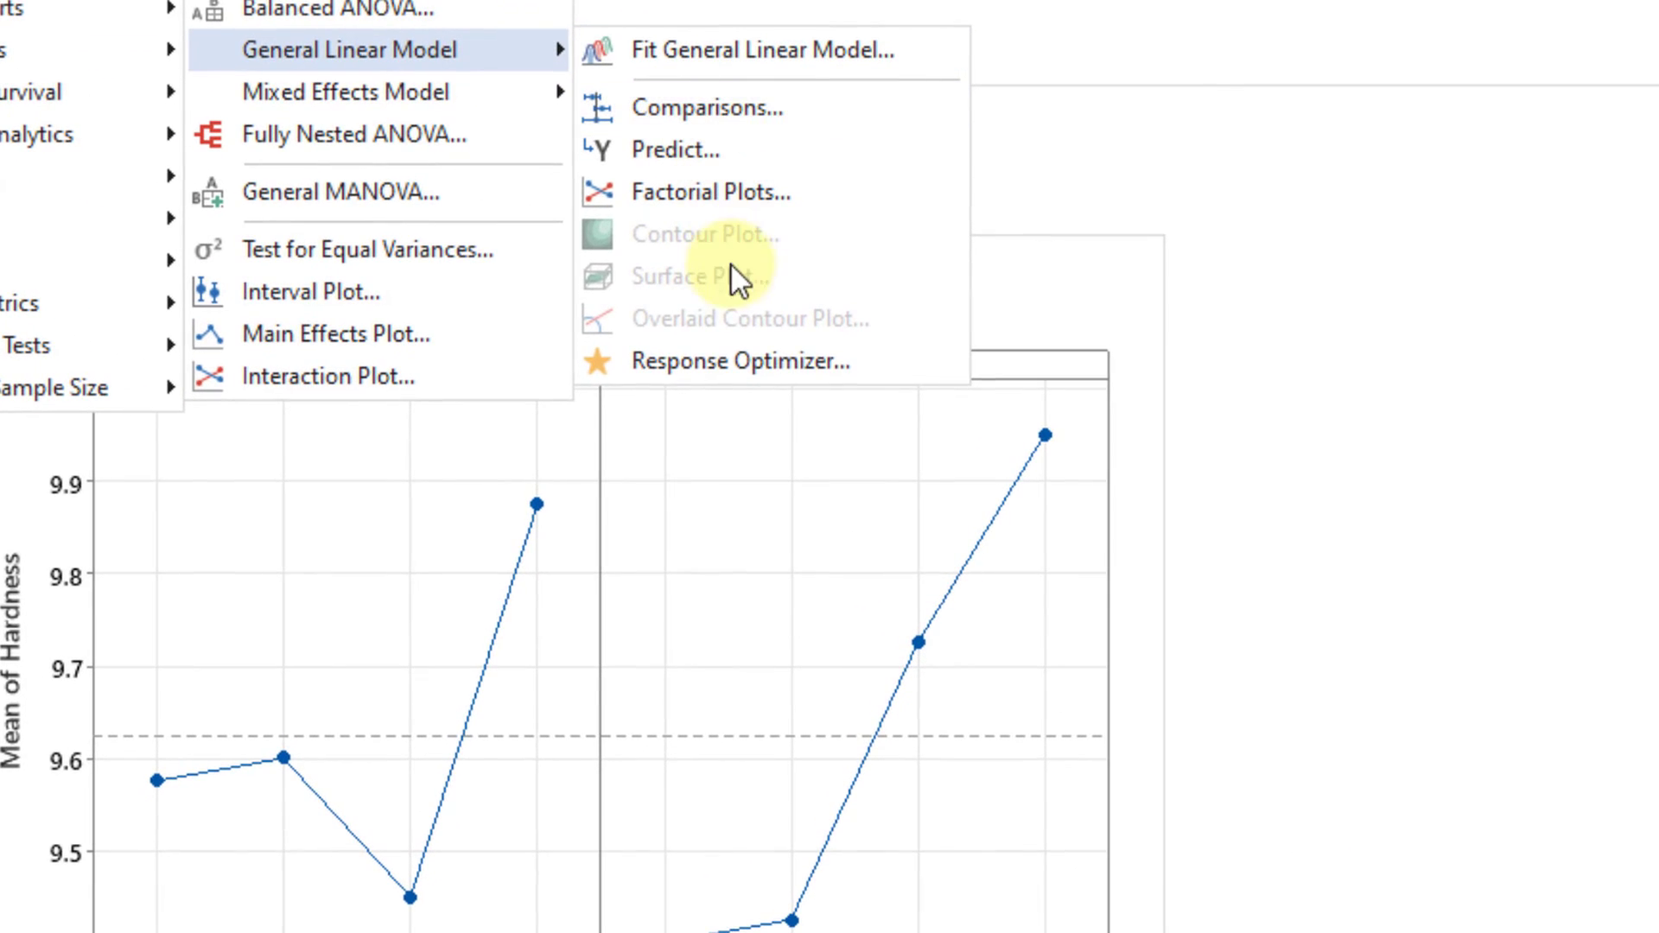
click(750, 374)
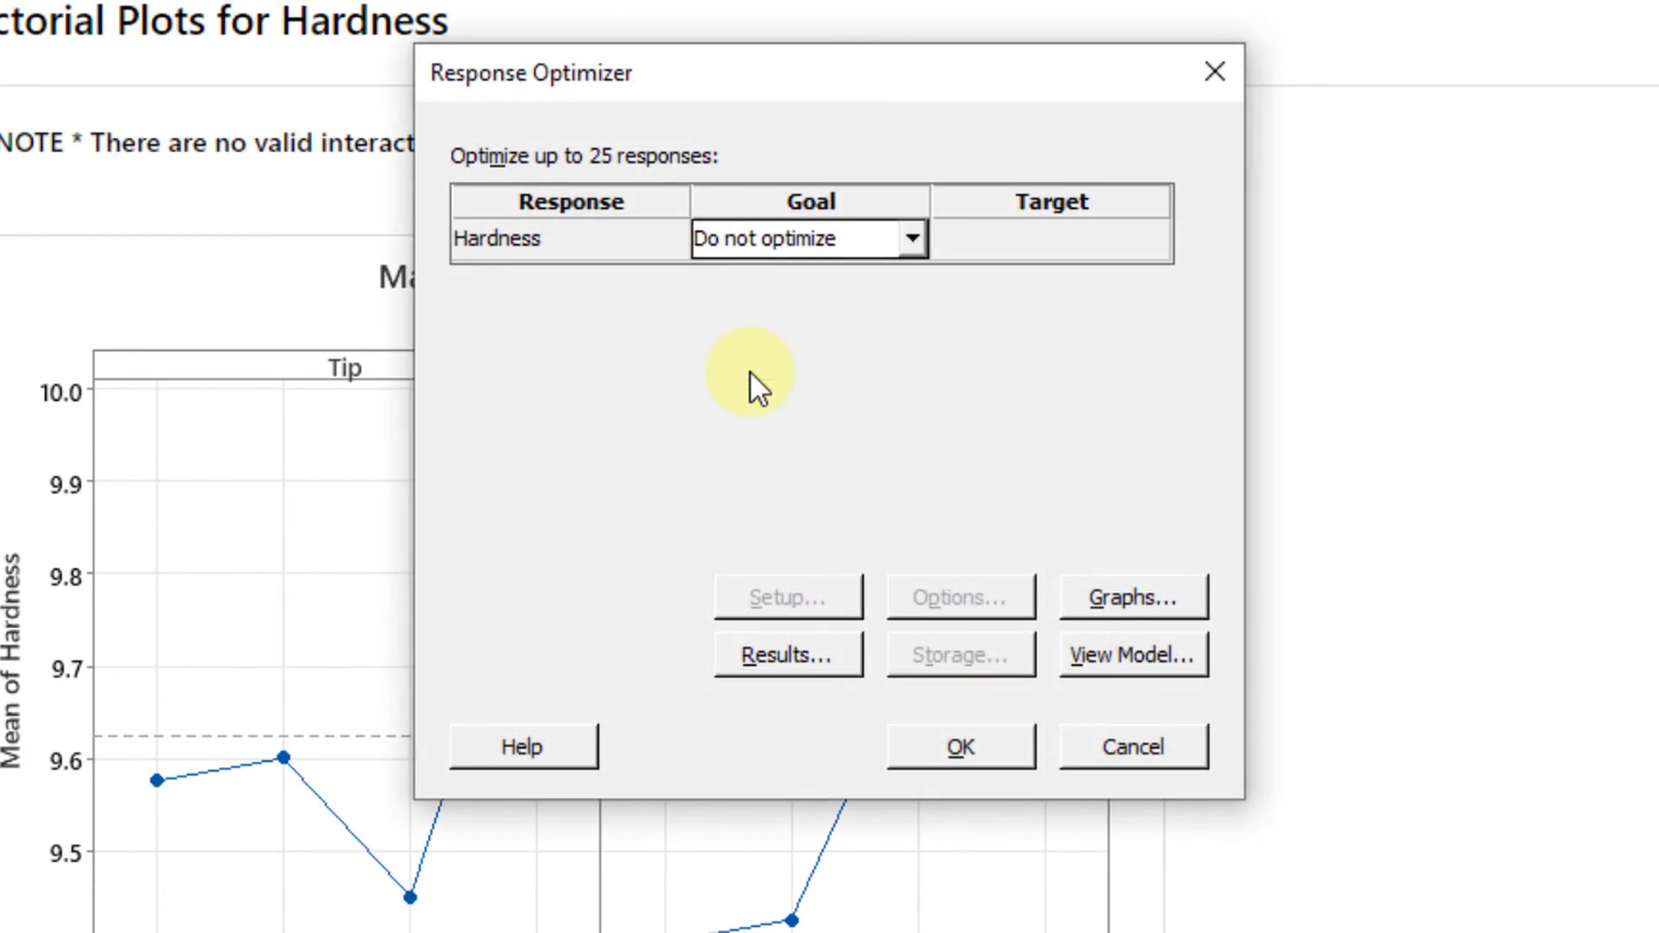
click(915, 240)
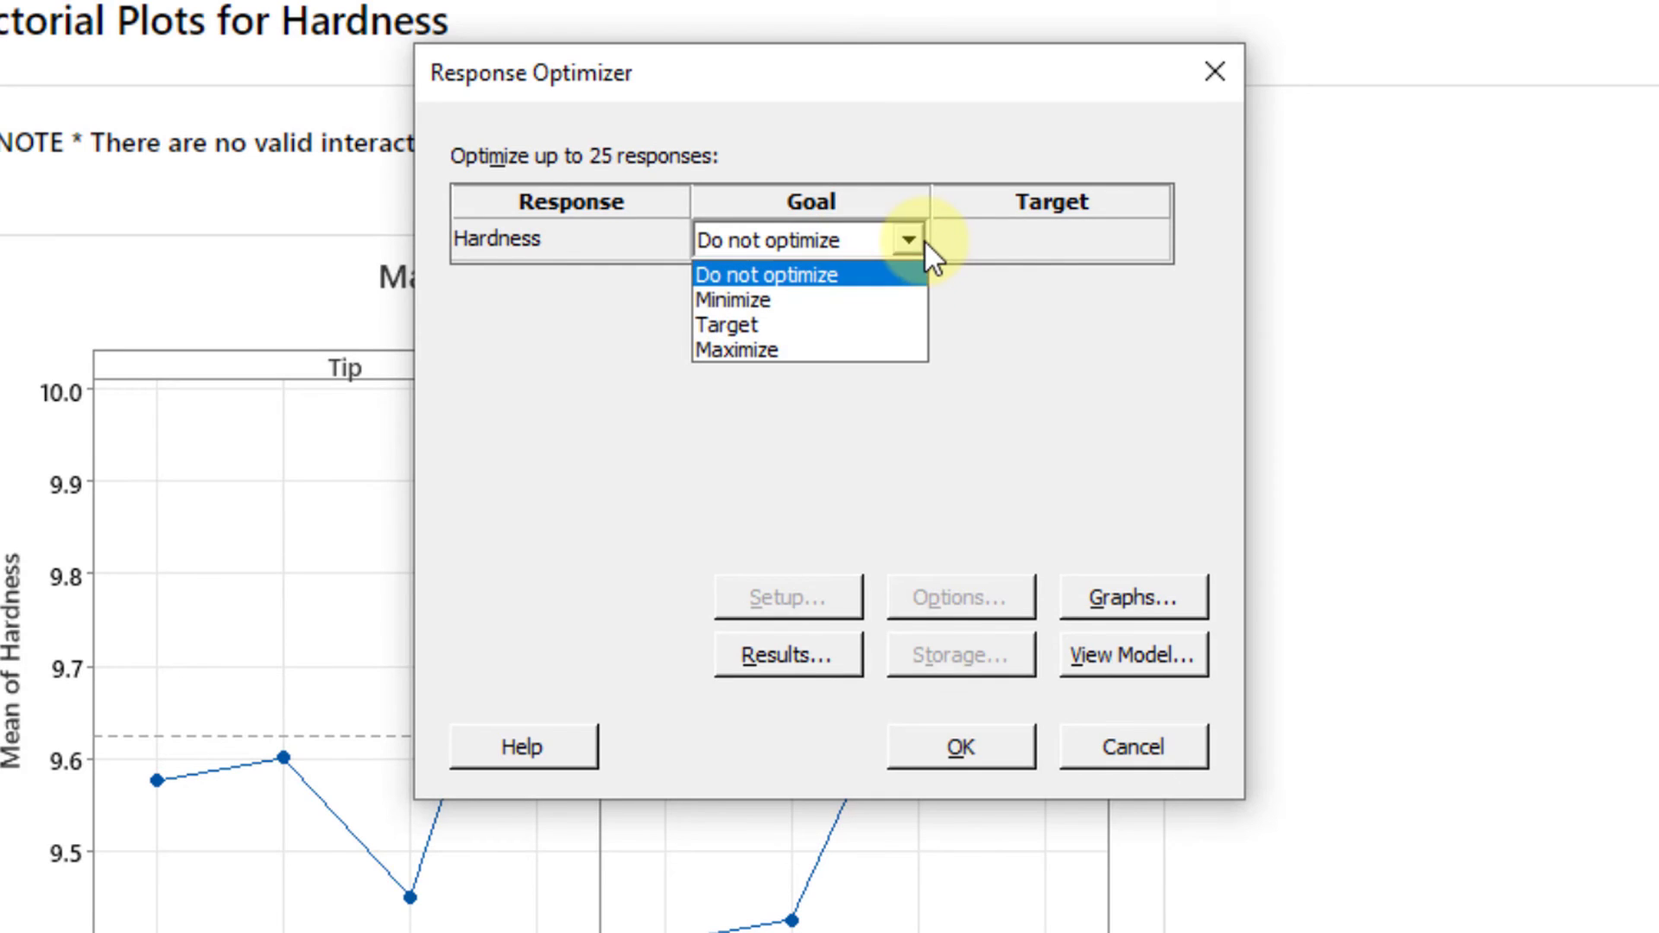
click(801, 303)
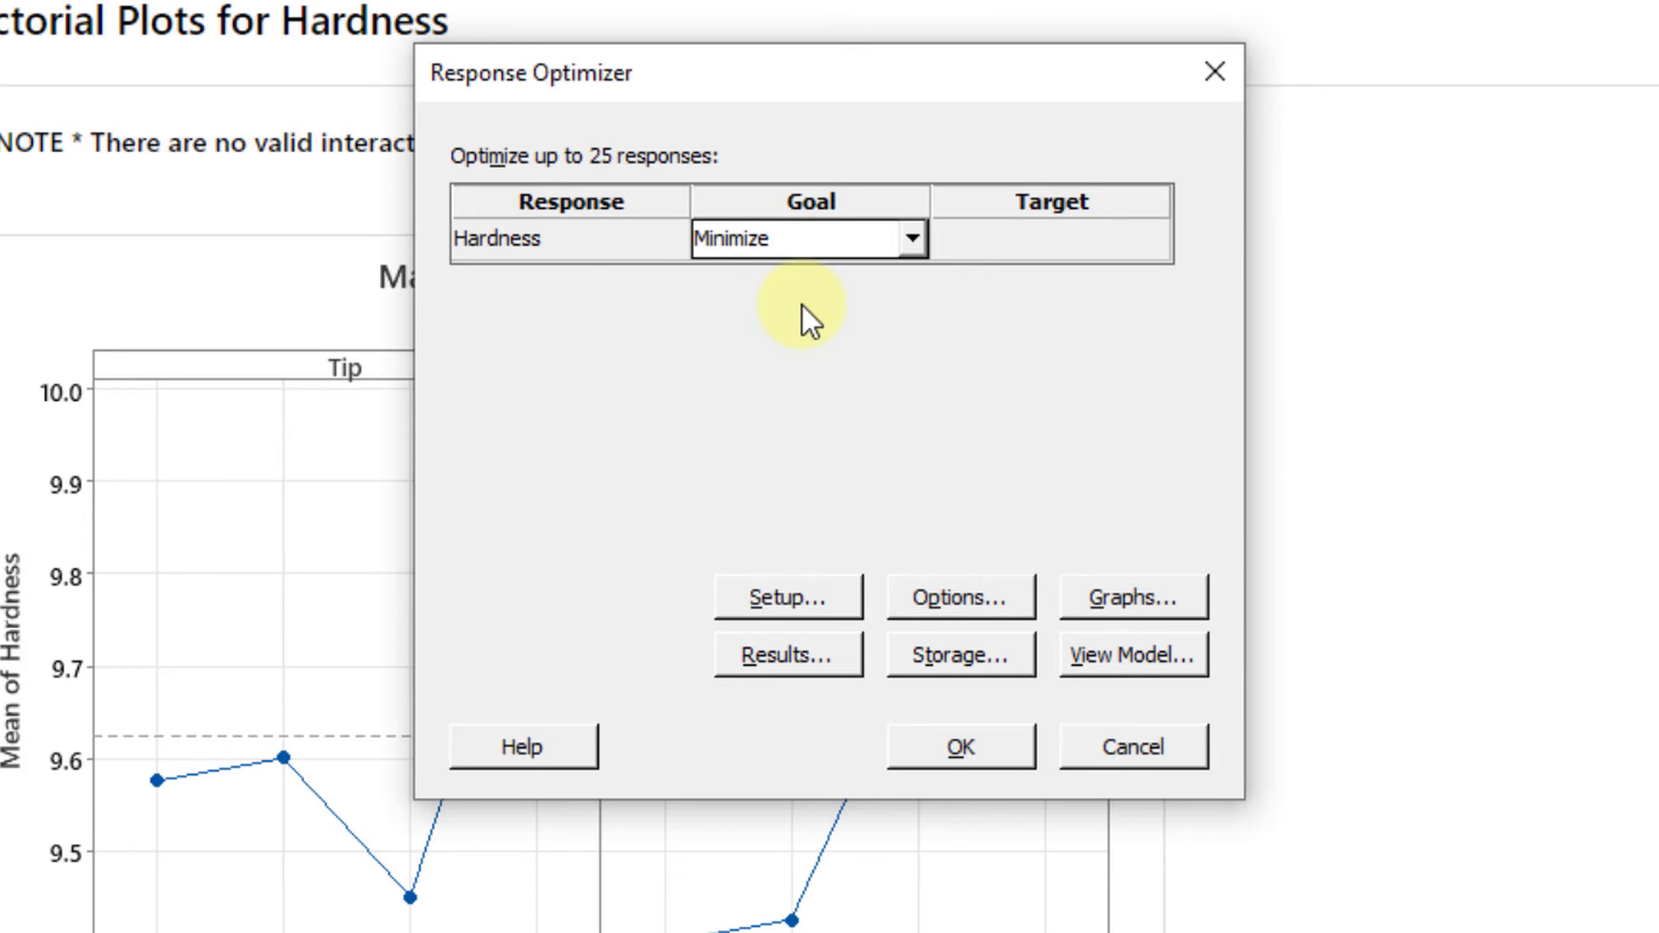
click(991, 747)
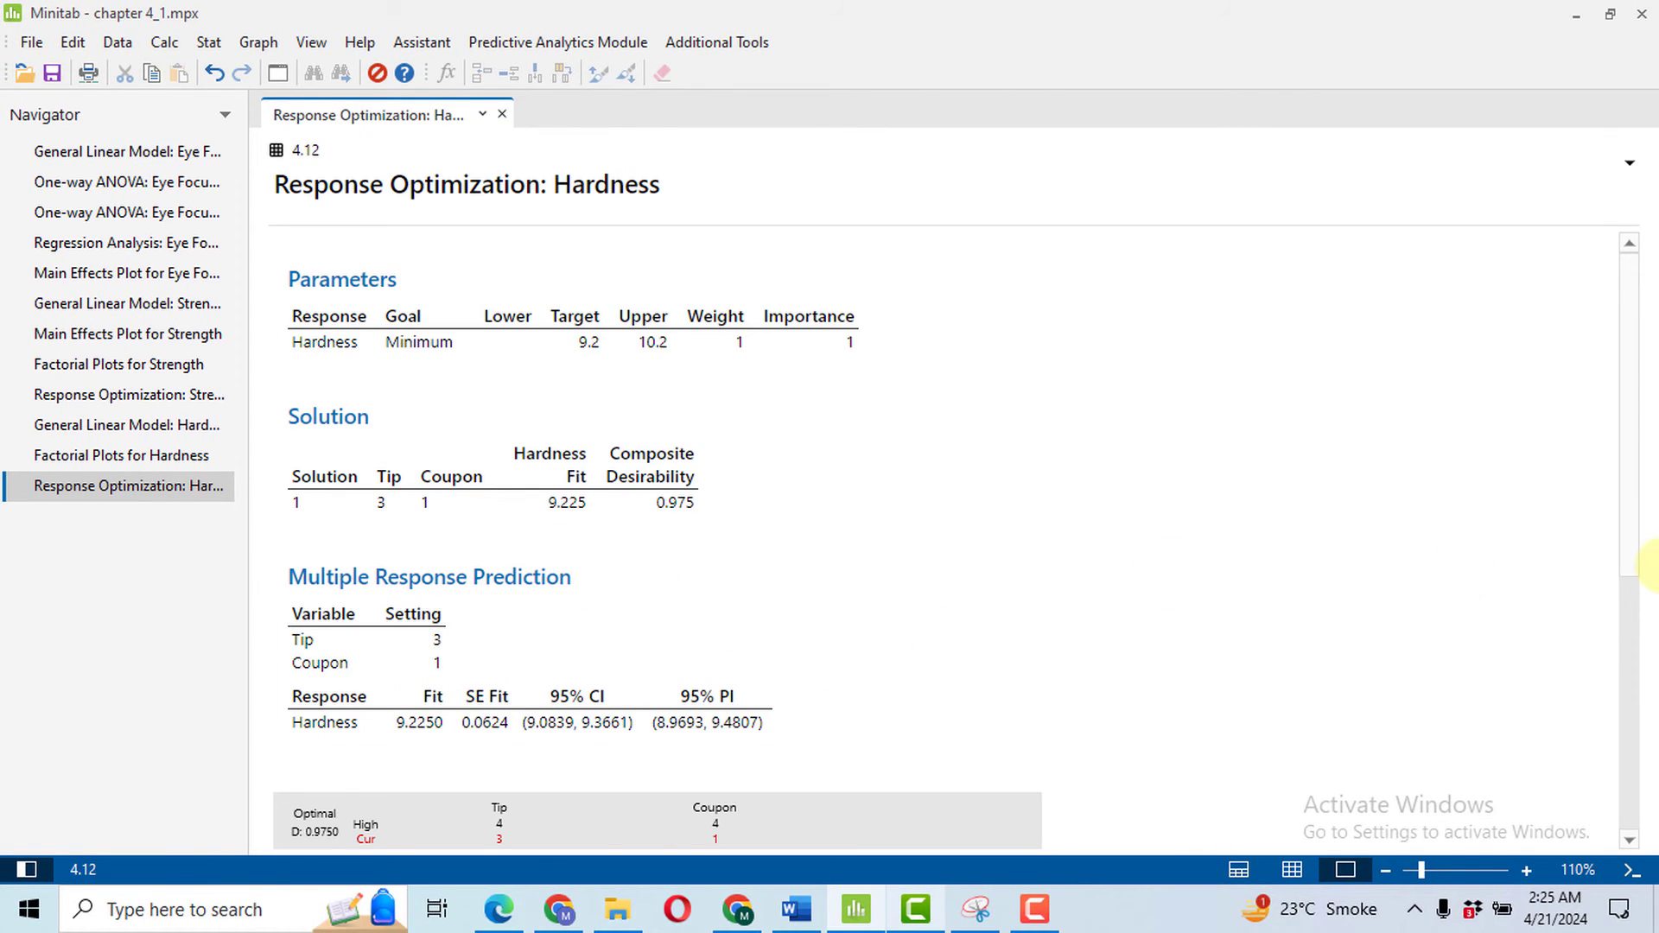
Review the optimization result: Tip 3, Coupon 1 give fitted Hardness 9.2250.
scroll(1635, 344, down, 3)
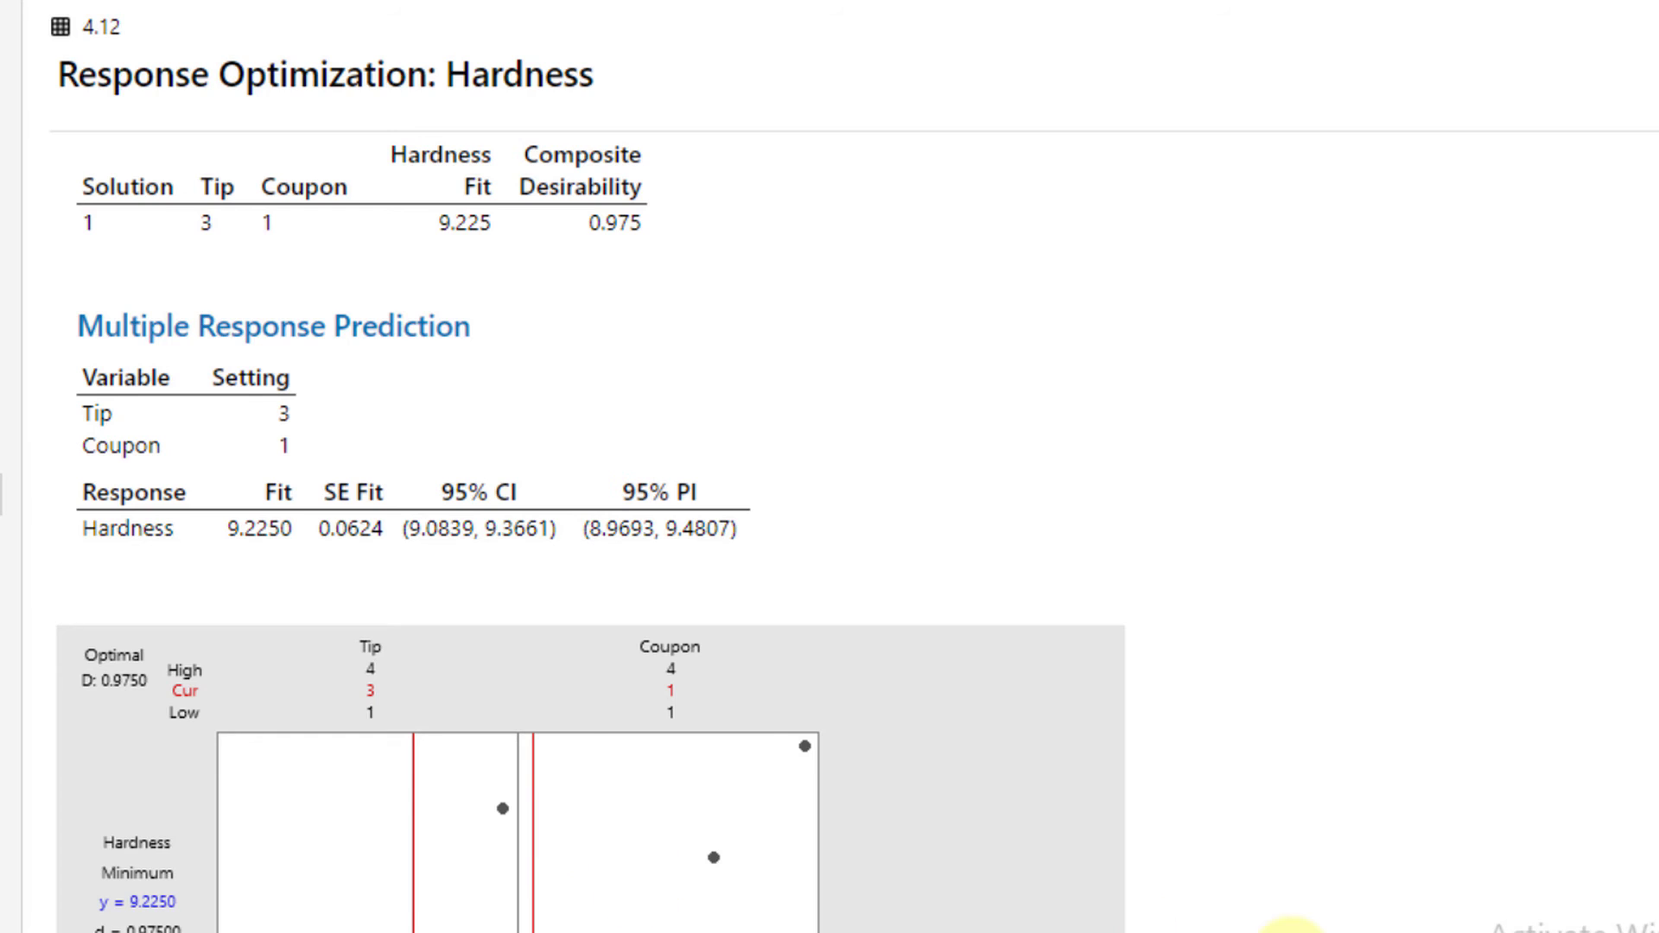
scroll(591, 535, down, 3)
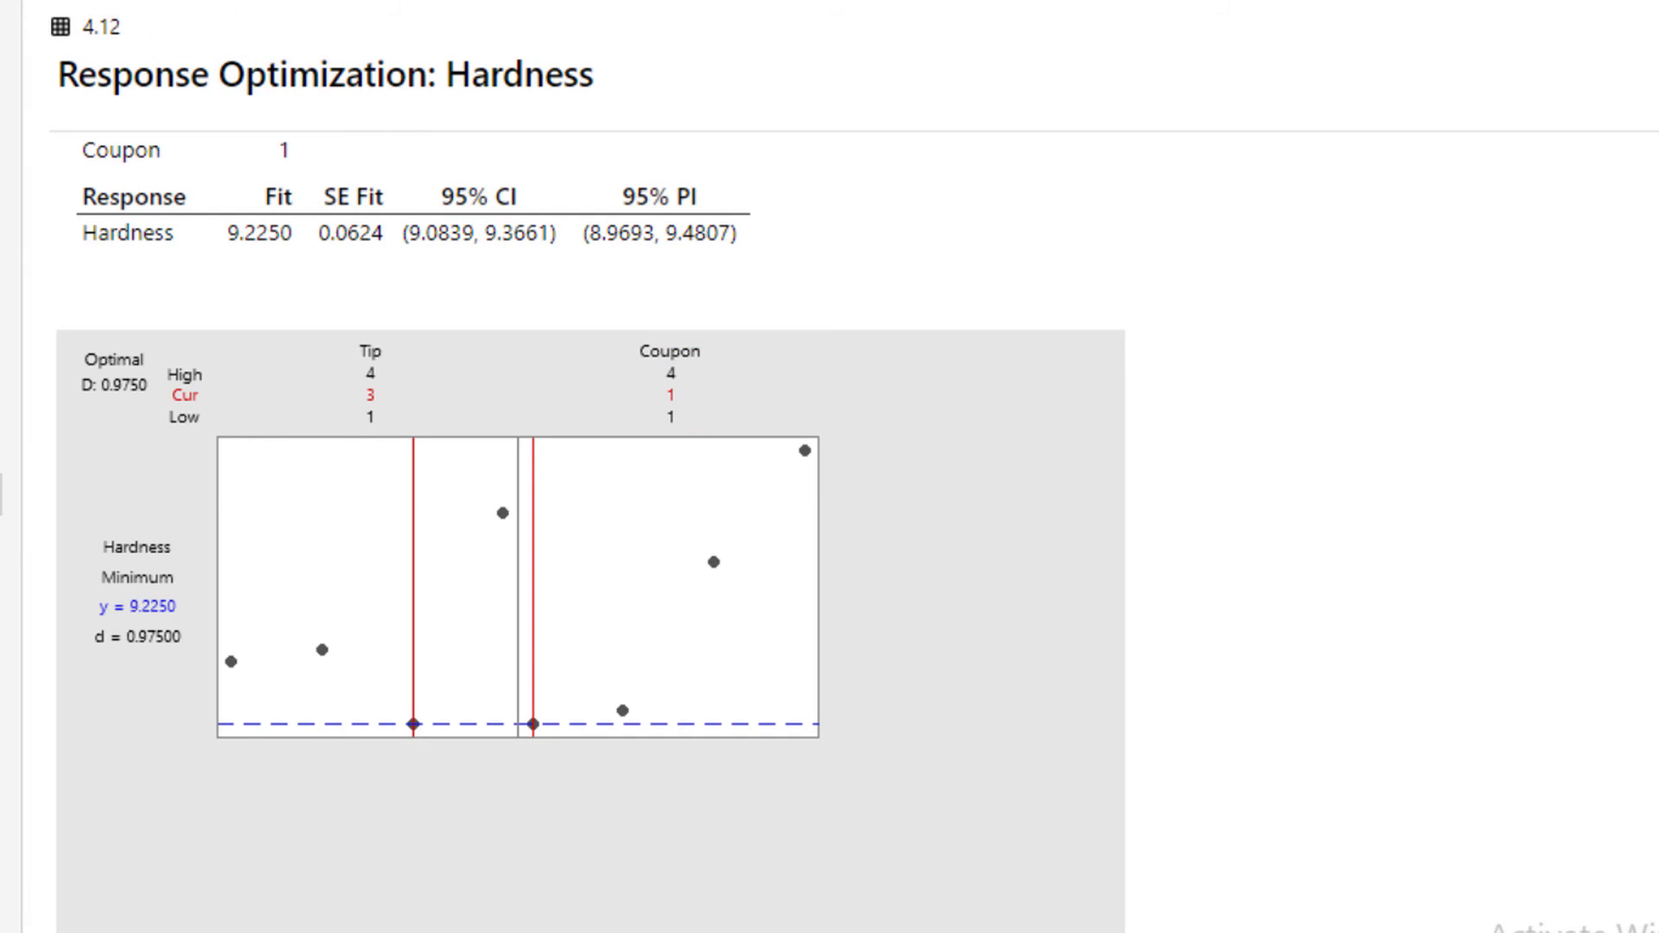
click(208, 42)
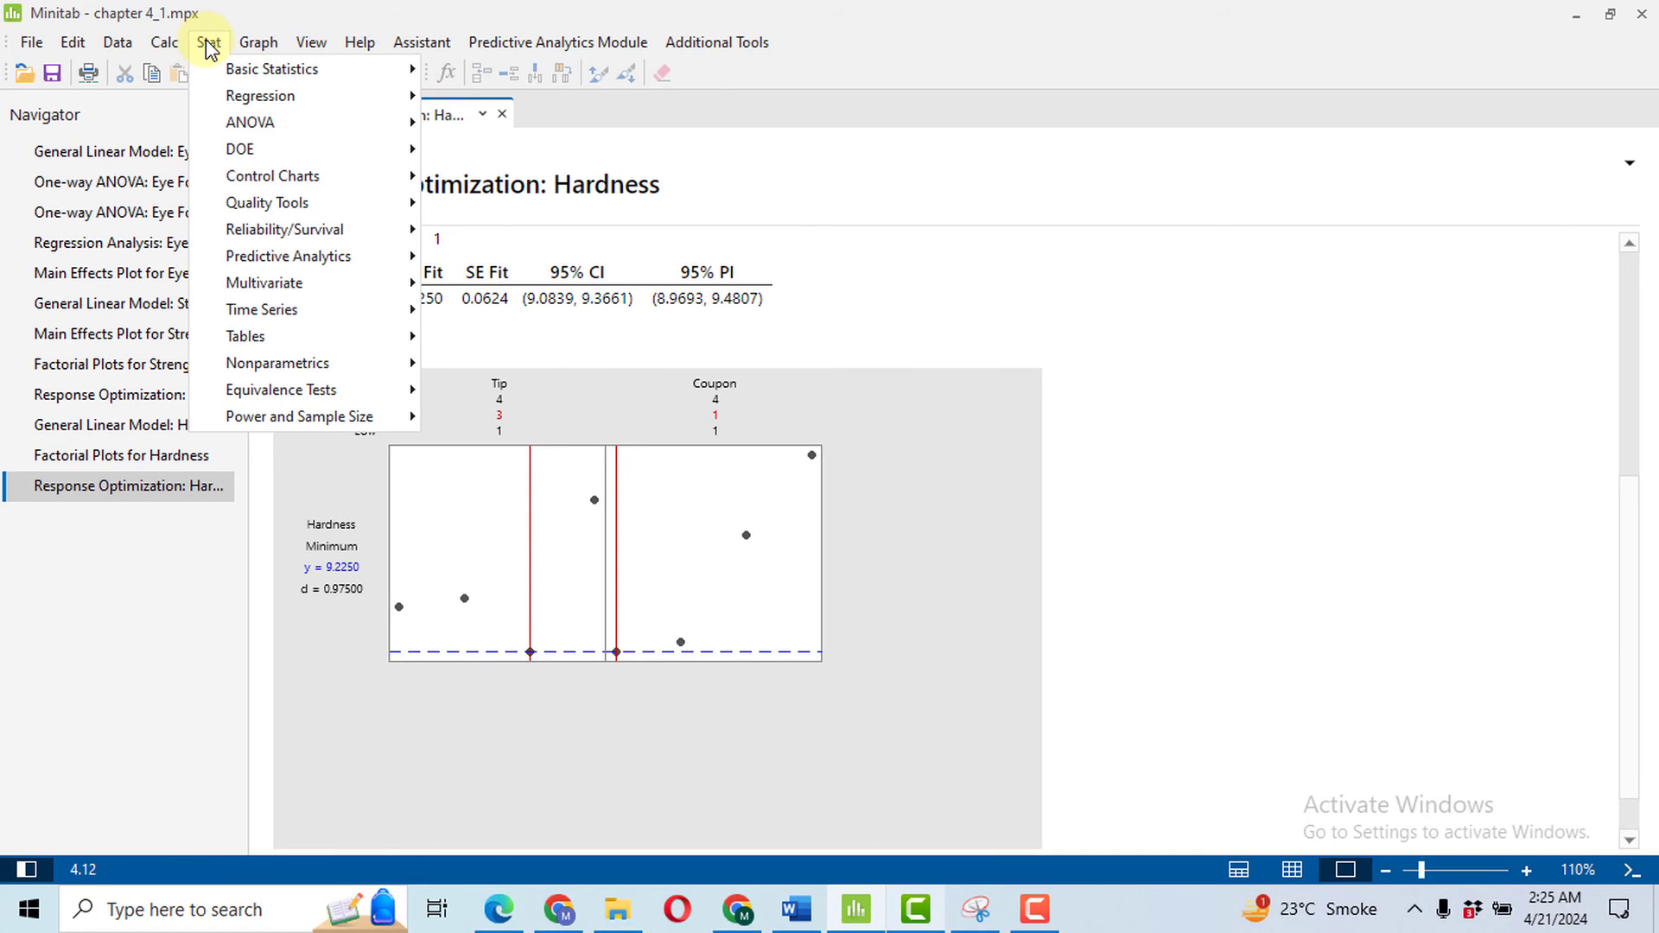
Start a one-way ANOVA and clear the leftover Eye Focus time response and Distance factor.
mouse_move(359, 125)
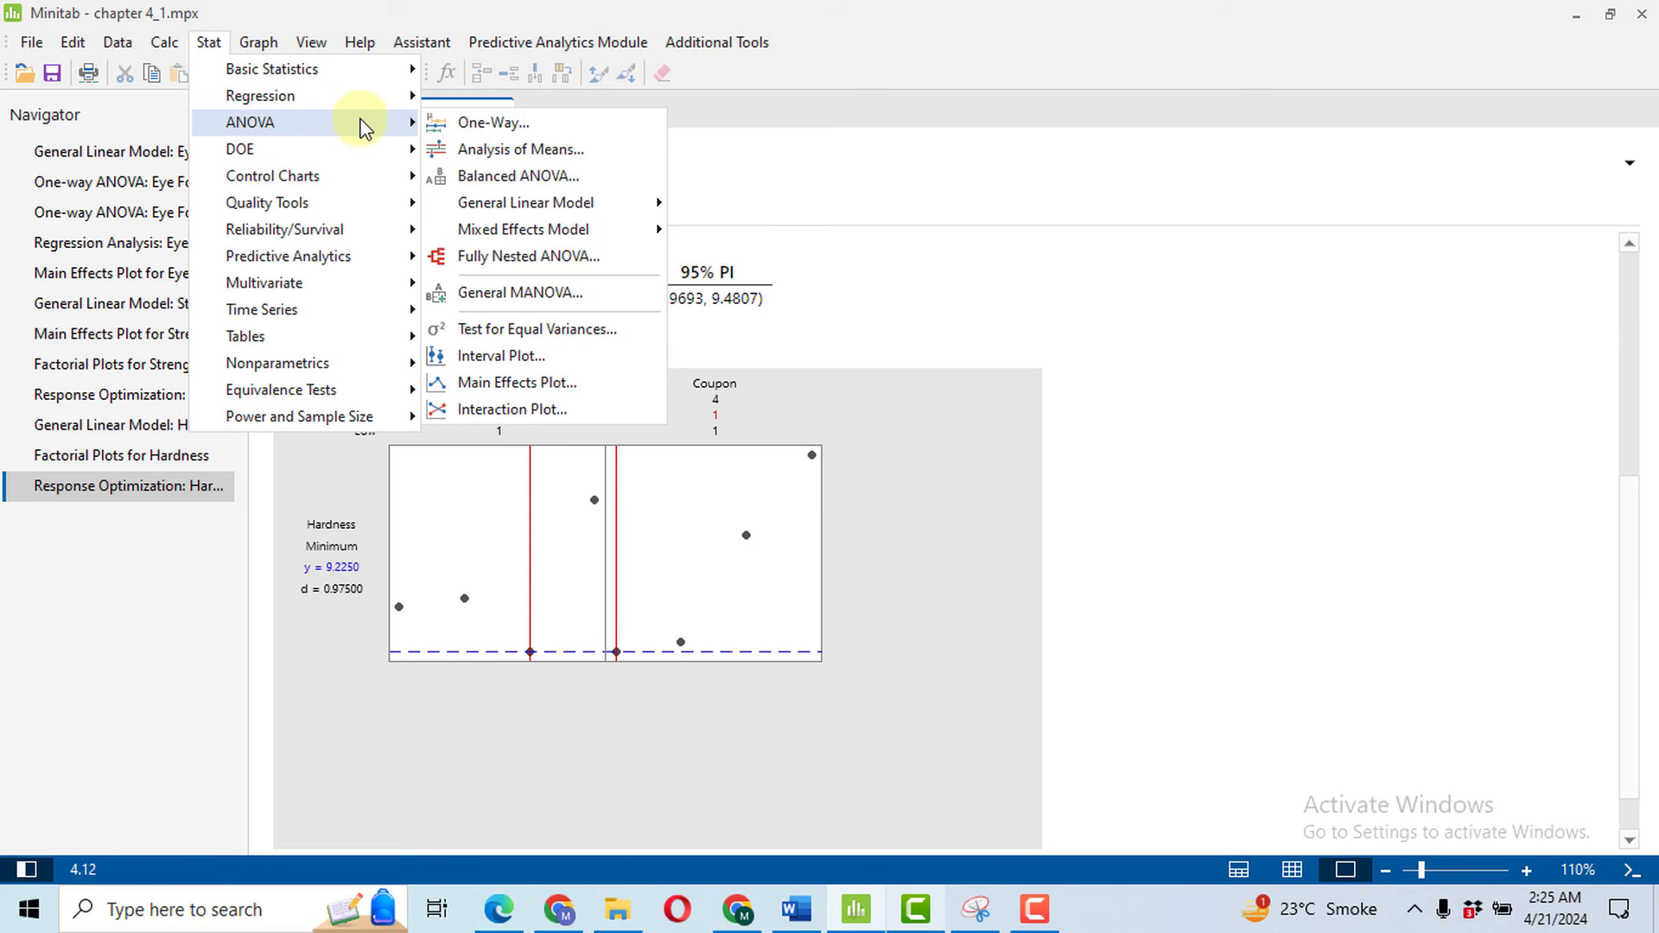
click(494, 122)
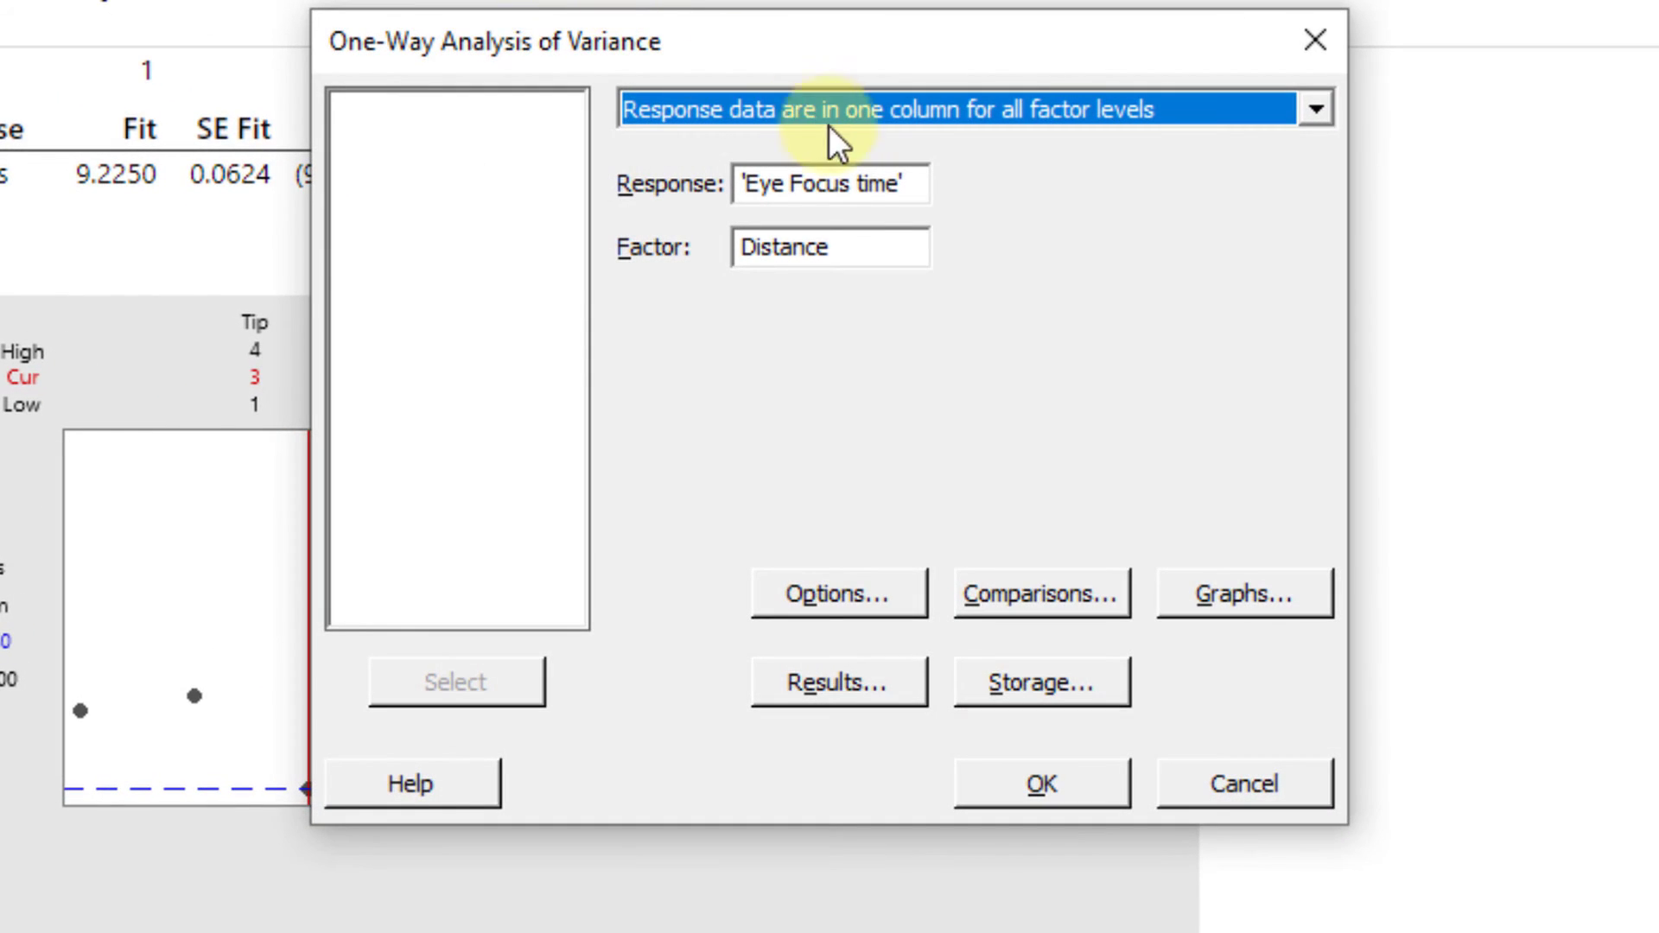
click(908, 175)
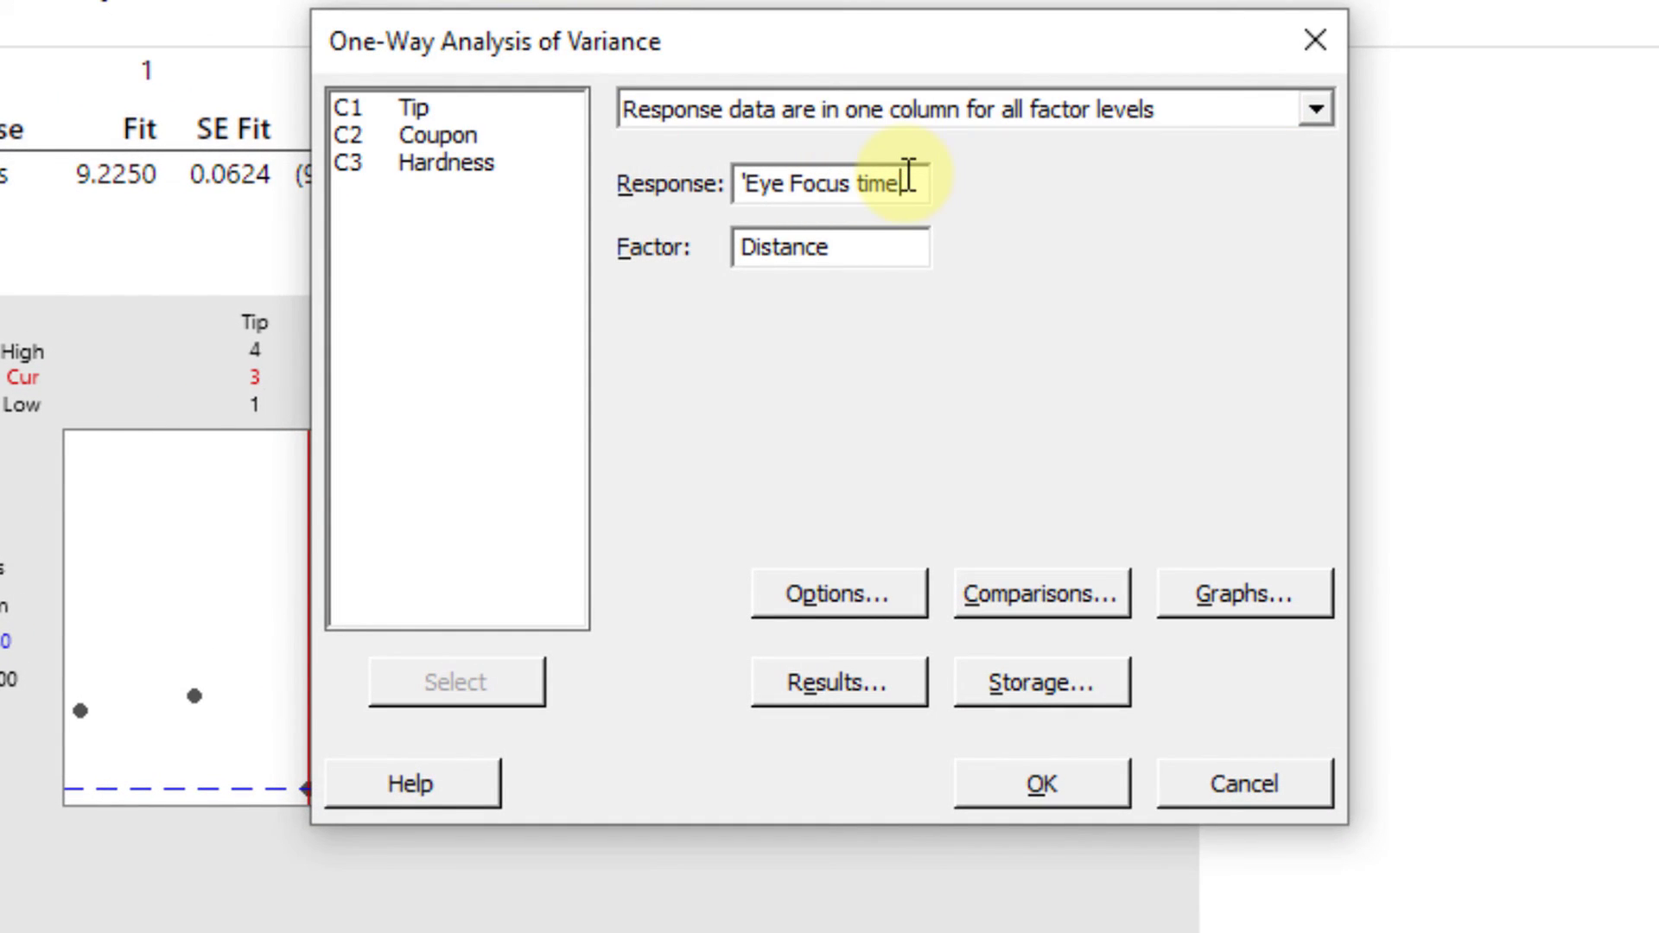
key(BackSpace)
key(BackSpace)
key(BackSpace)
key(BackSpace)
key(BackSpace)
key(BackSpace)
key(BackSpace)
key(BackSpace)
key(BackSpace)
key(BackSpace)
key(BackSpace)
key(BackSpace)
key(BackSpace)
key(BackSpace)
key(BackSpace)
key(BackSpace)
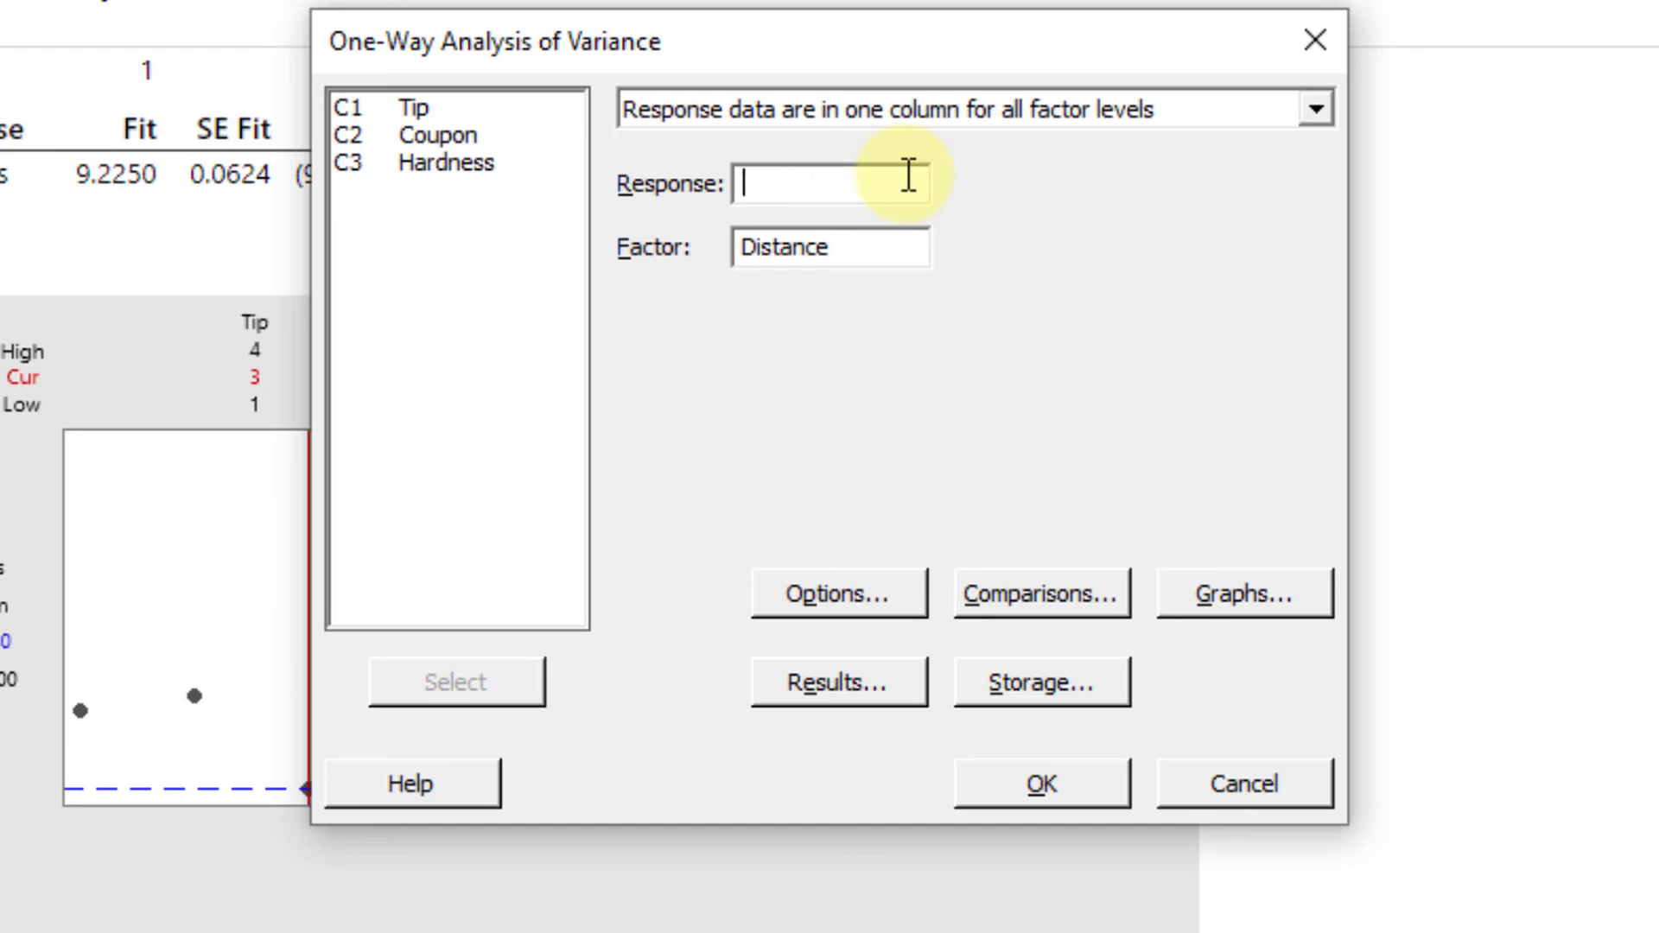
click(861, 264)
key(BackSpace)
key(BackSpace)
key(BackSpace)
key(BackSpace)
key(BackSpace)
key(BackSpace)
key(BackSpace)
key(BackSpace)
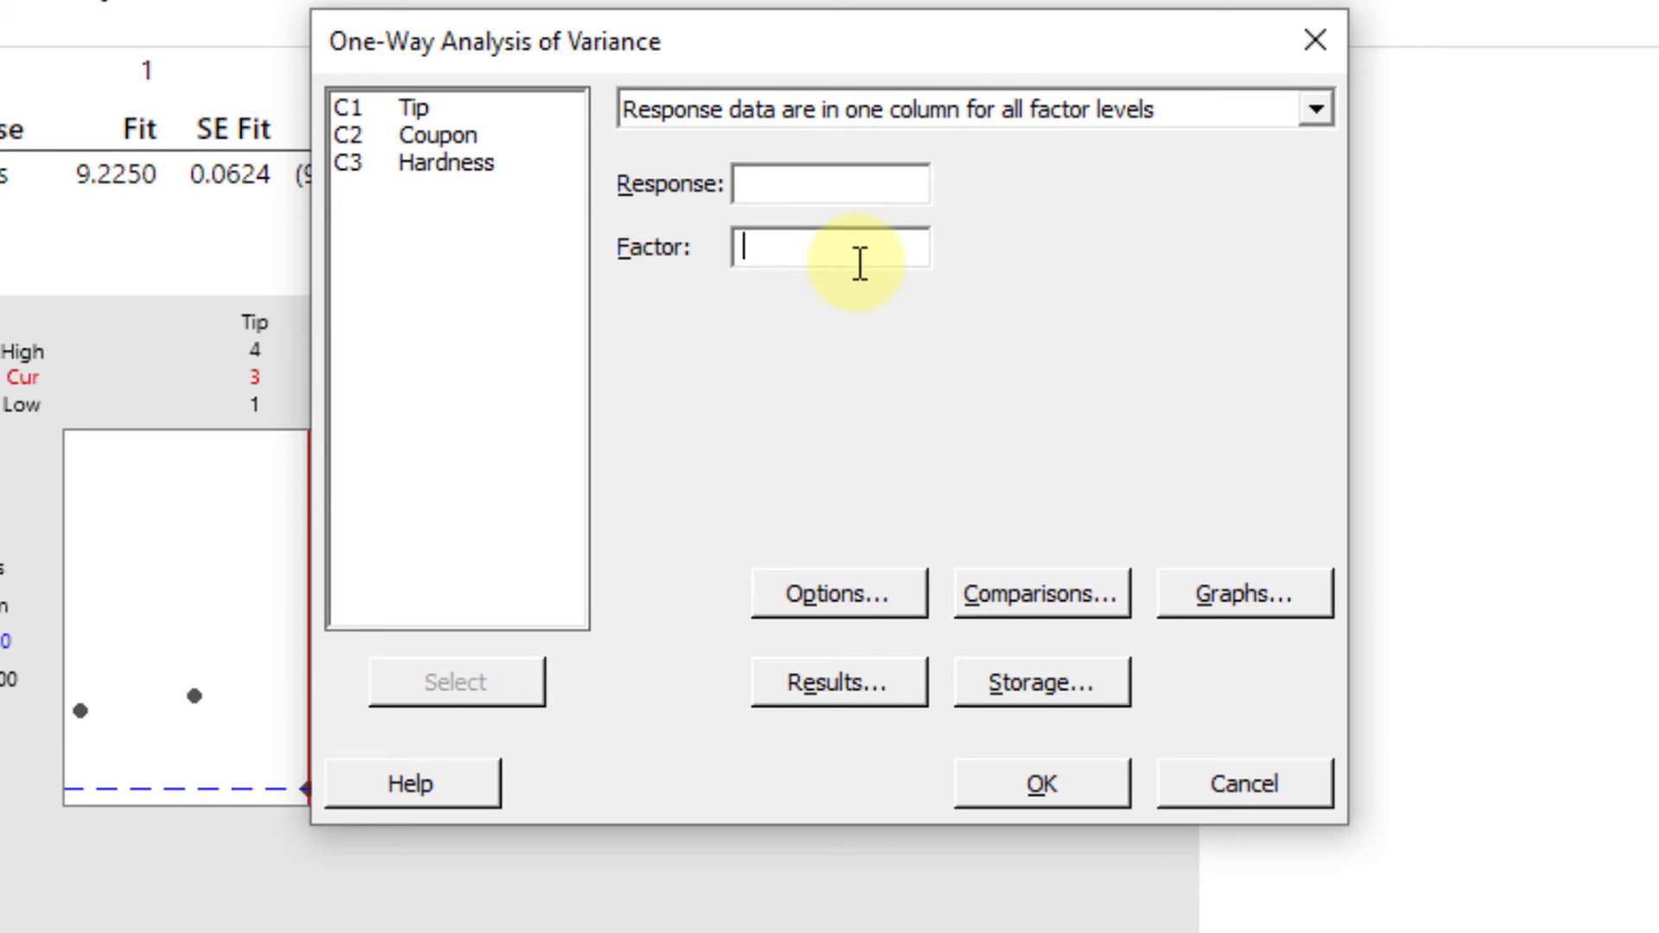
Assign Tip as the factor and Hardness as the response, then go to comparisons.
double_click(425, 116)
click(800, 177)
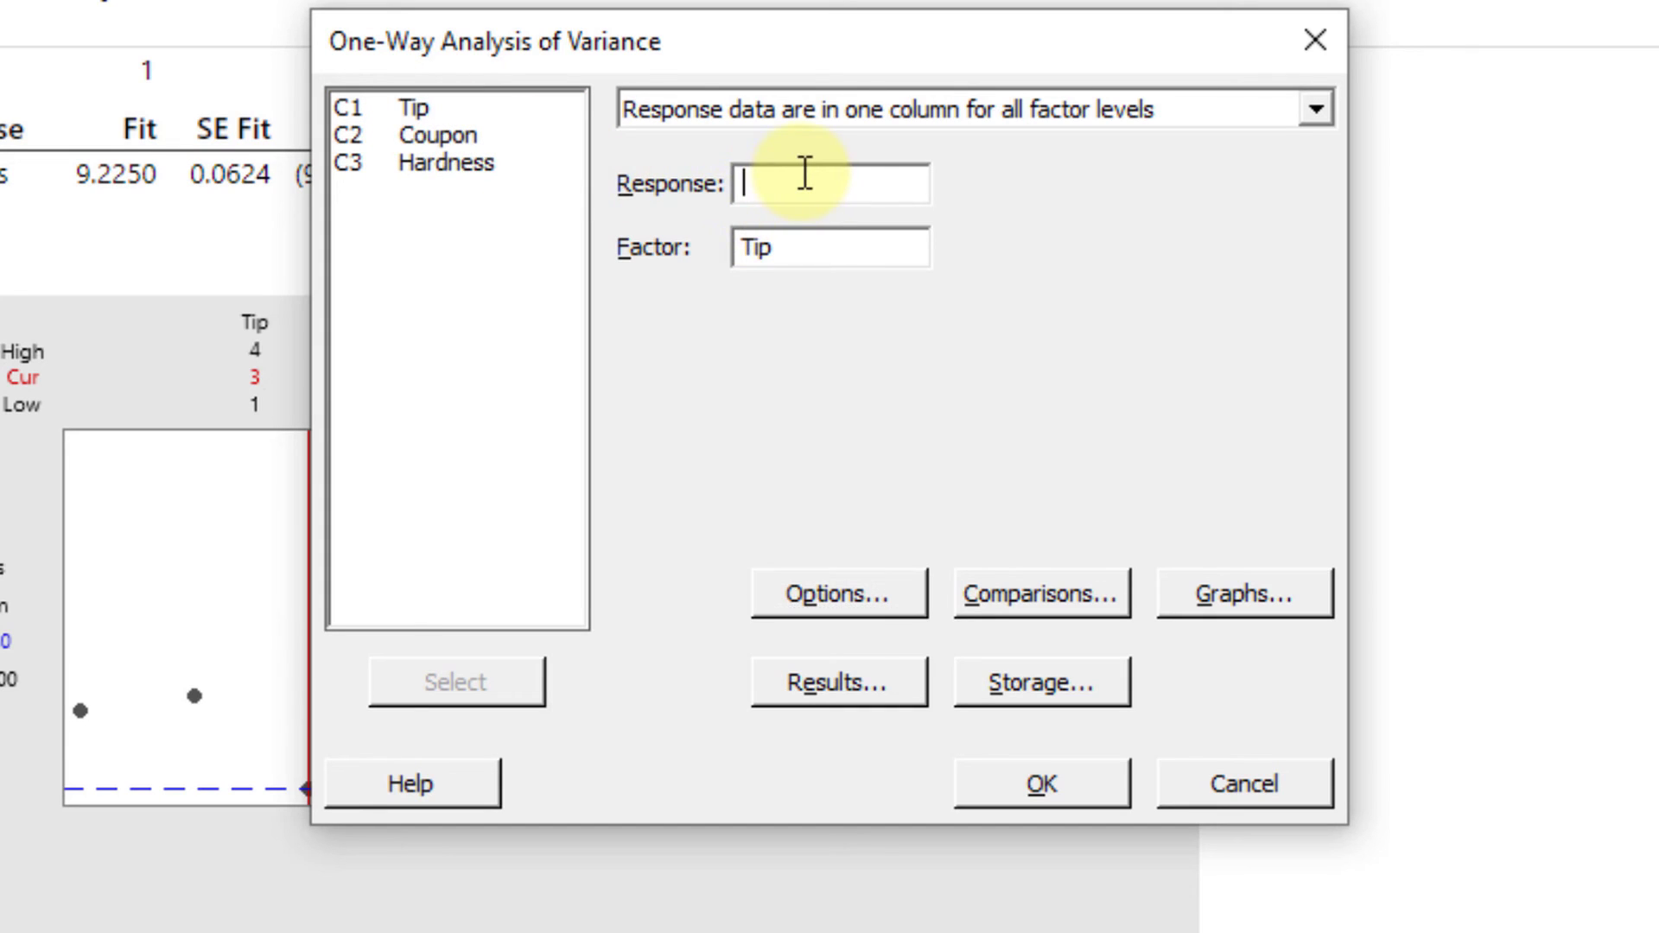
double_click(484, 164)
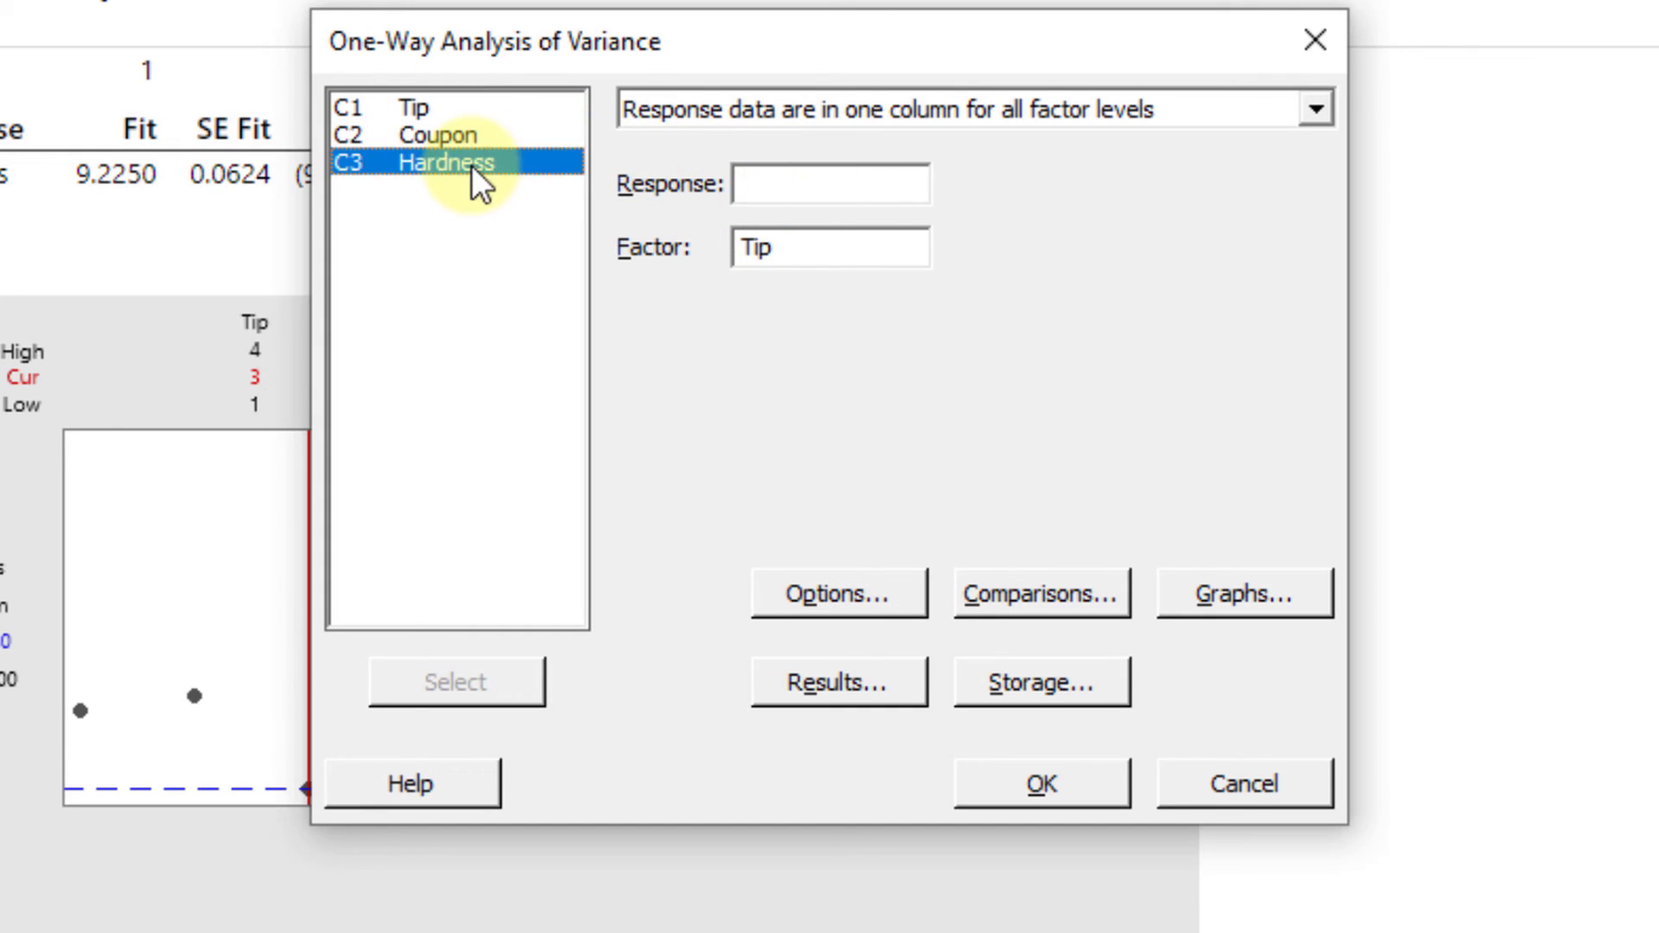
click(1062, 580)
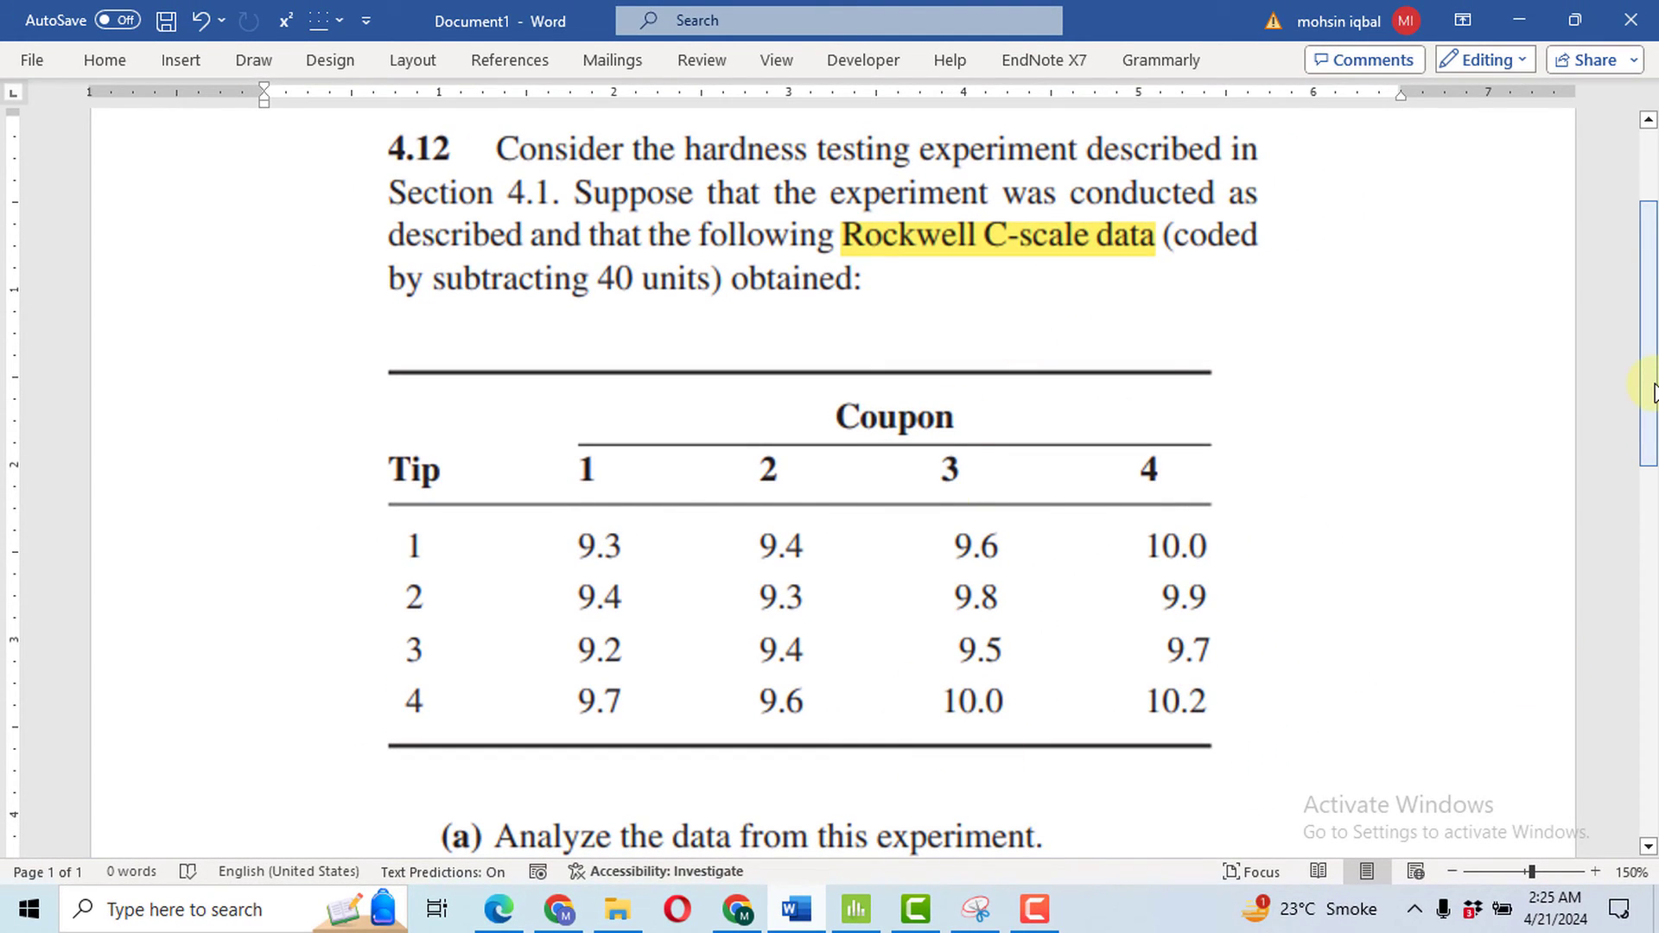
Read part (b) in Word asking for Fisher LSD comparisons of the four tips, then return to Minitab.
drag(1654, 381, 1654, 521)
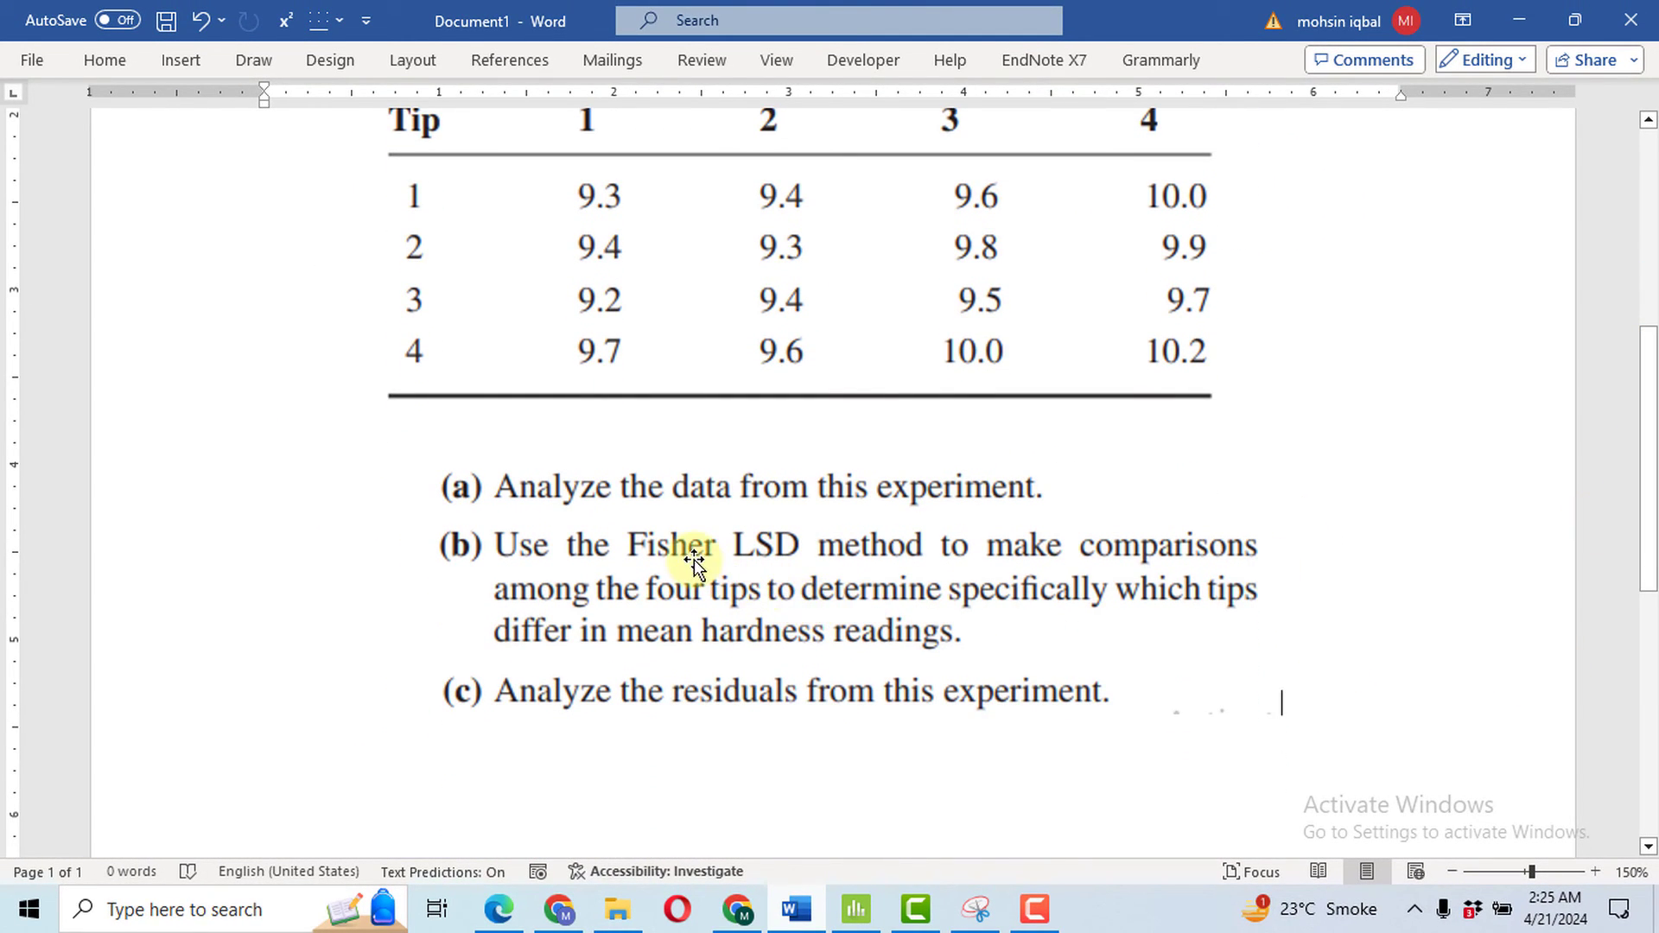
click(856, 908)
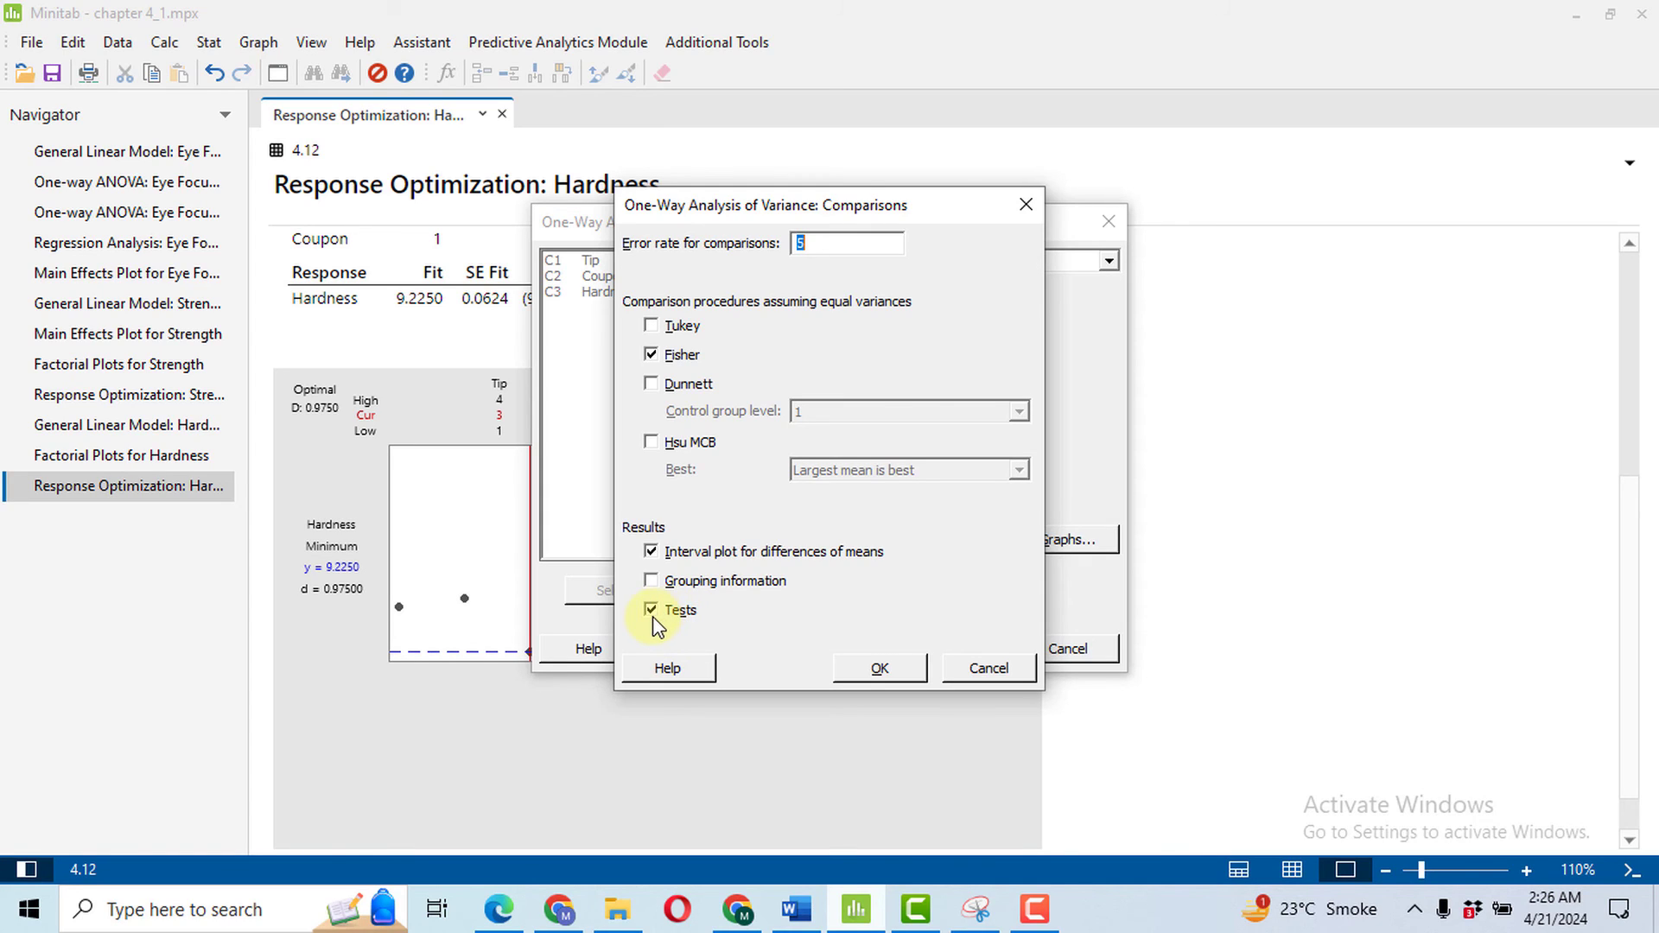
Confirm the Fisher comparison settings and run the one-way ANOVA of Hardness versus Tip.
click(899, 669)
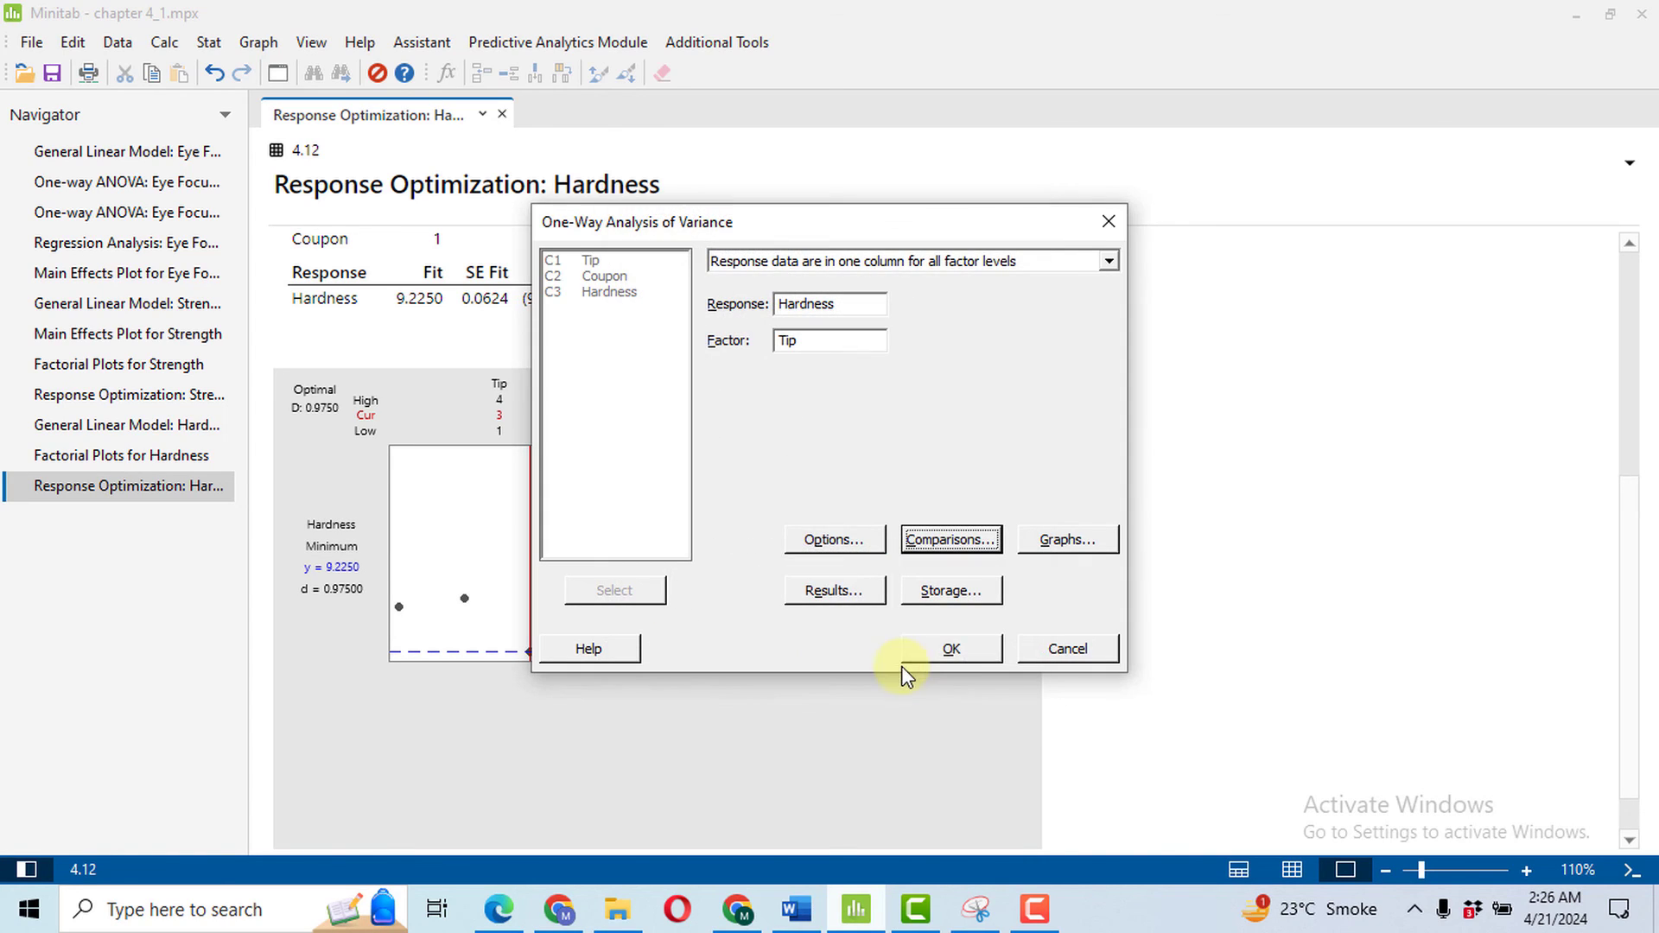
click(961, 654)
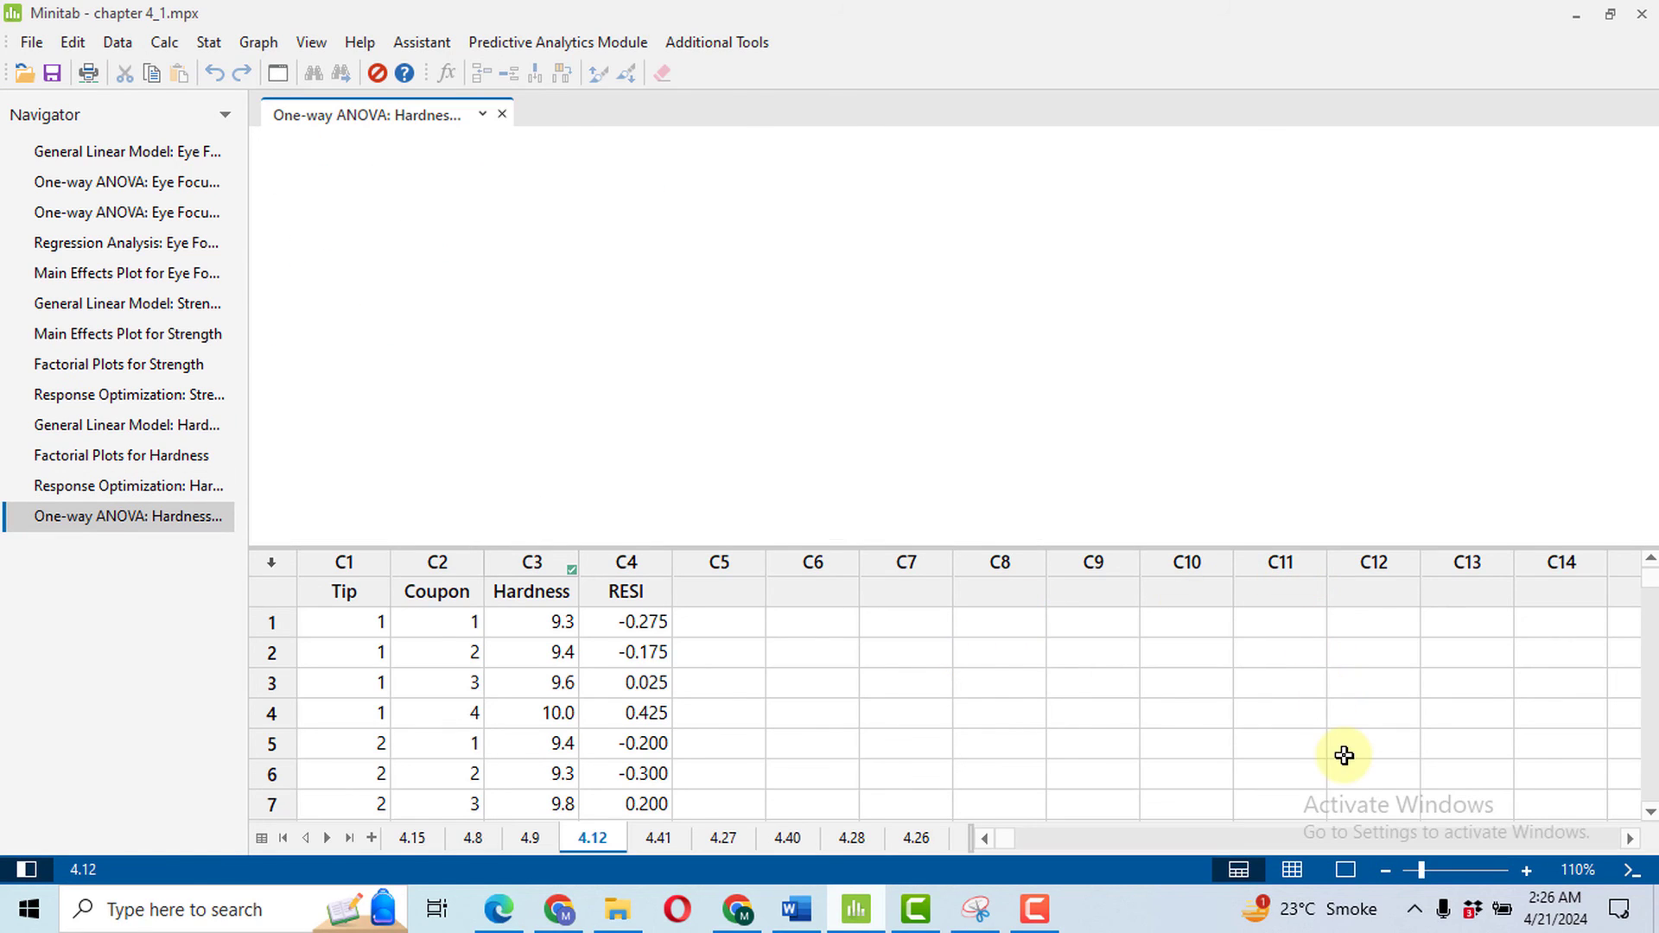
Show output only and review the ANOVA (P-Value 0.220) and Fisher pairwise test results.
click(1344, 871)
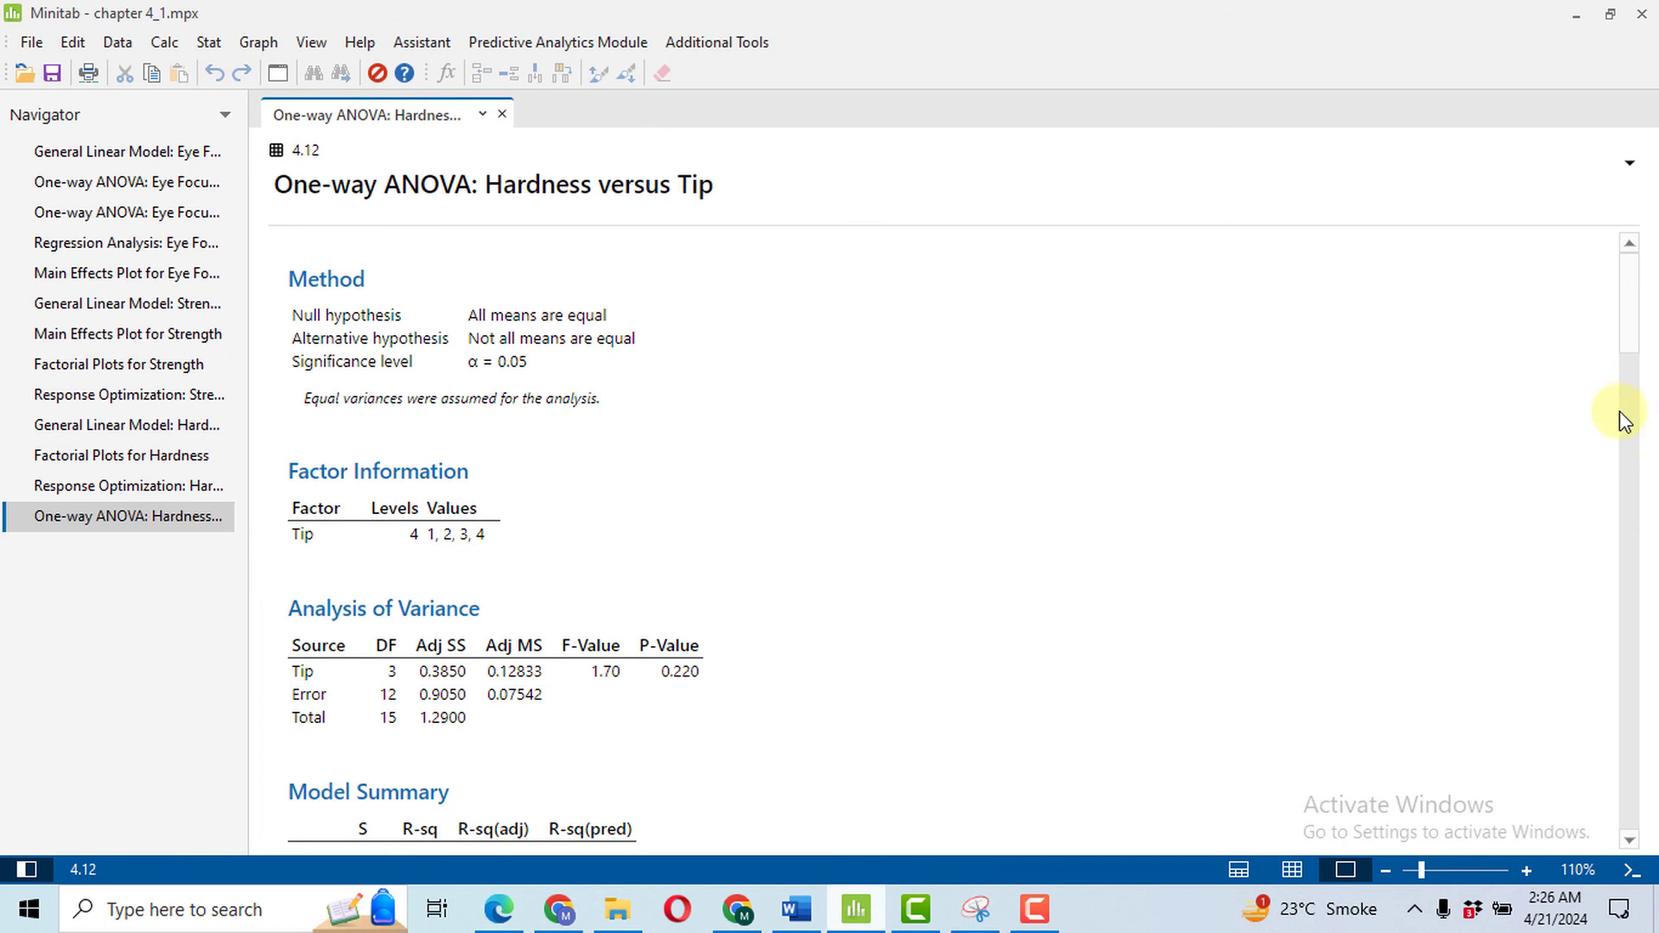
drag(1627, 285, 1636, 384)
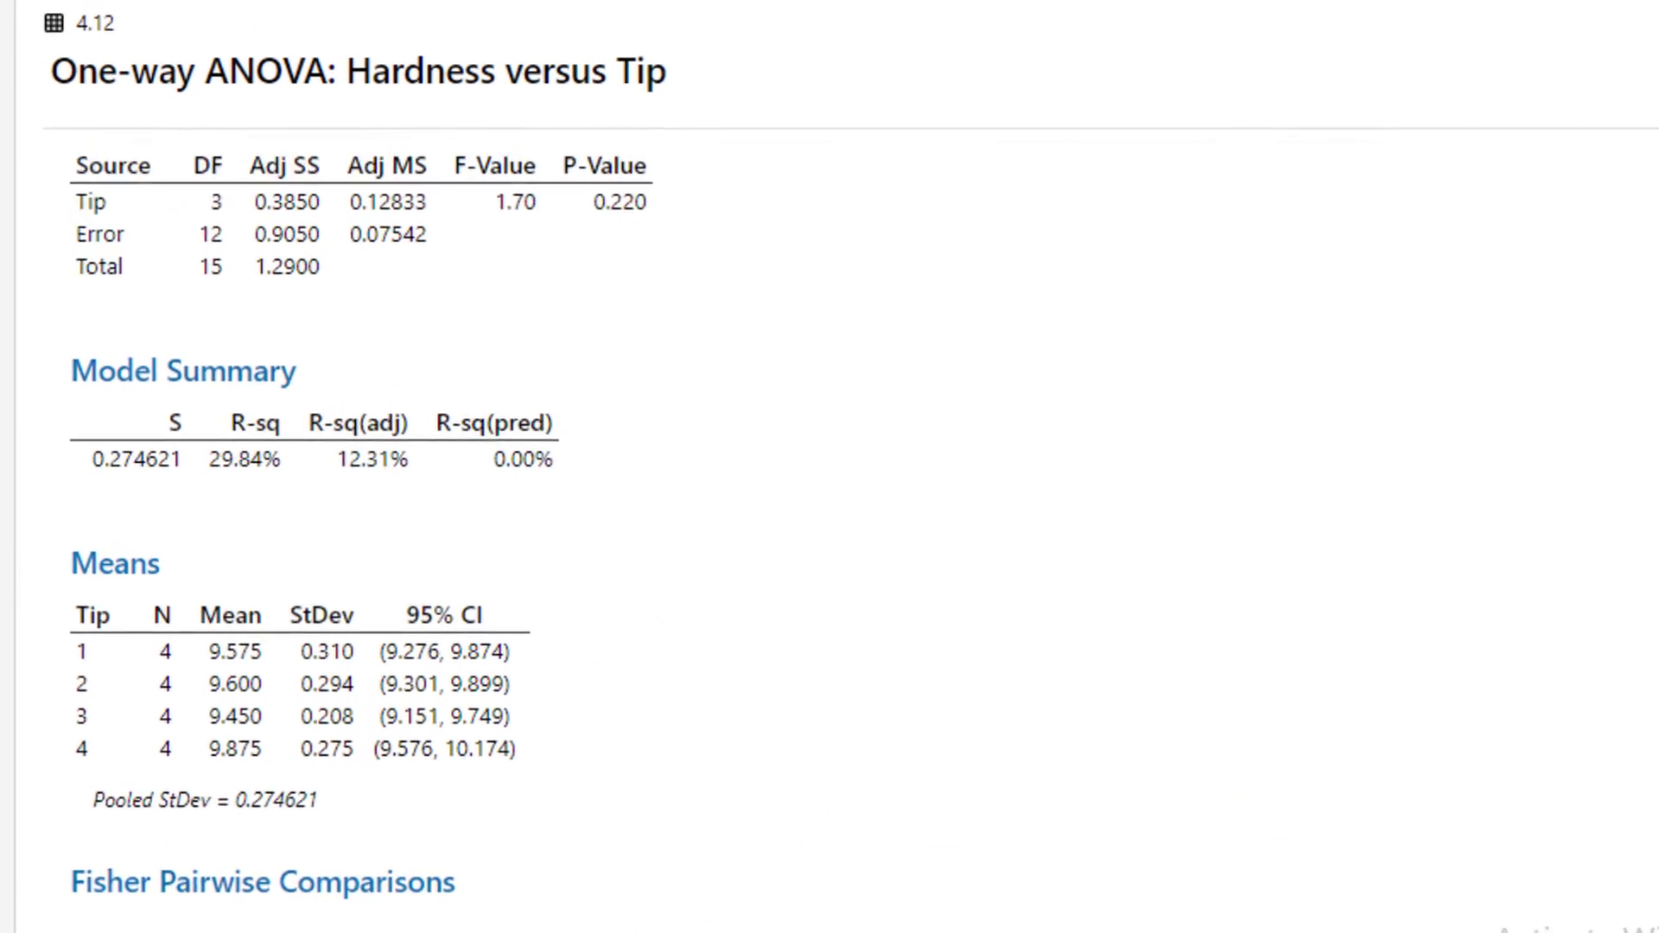
click(99, 309)
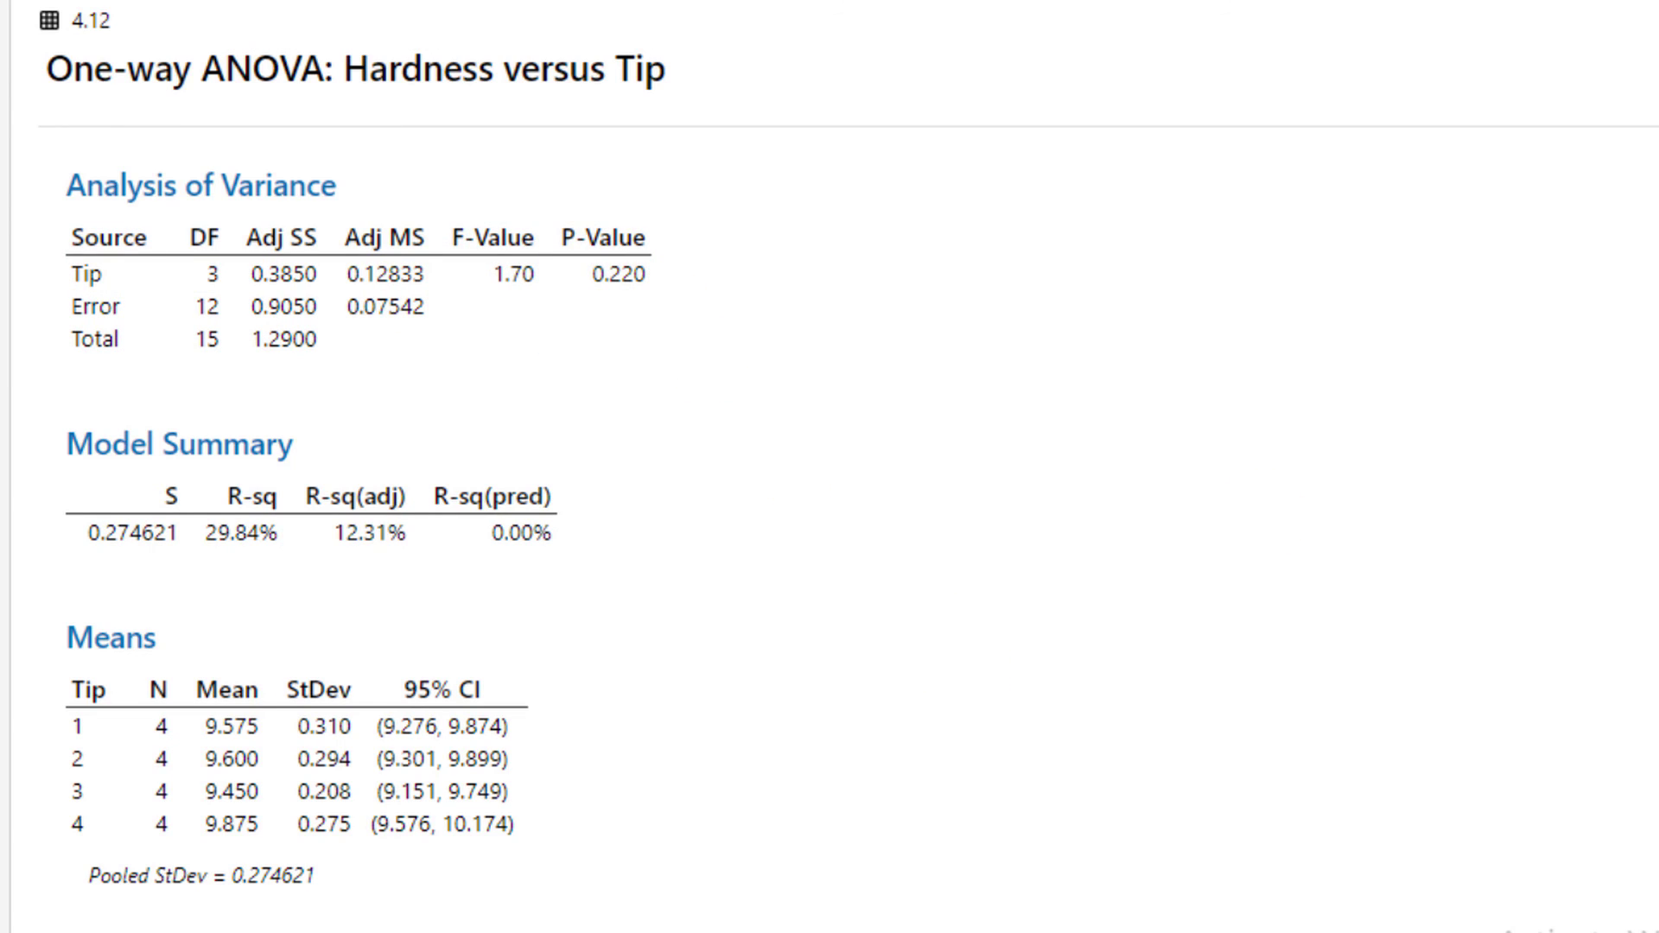
scroll(830, 518, down, 10)
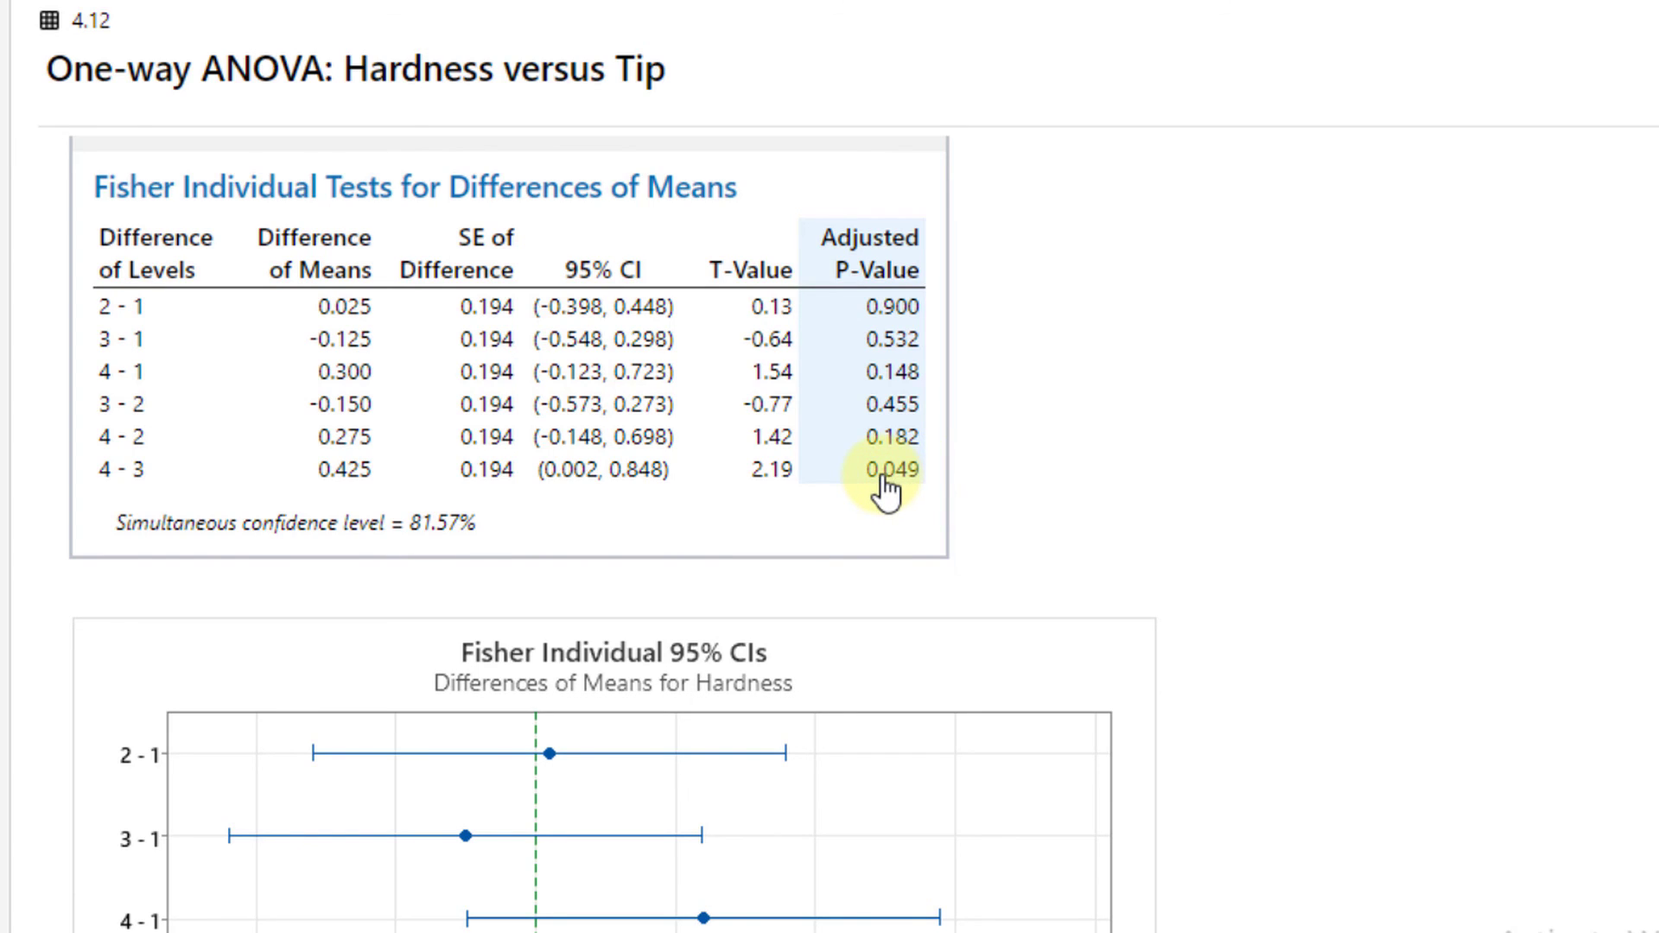
scroll(830, 518, up, 10)
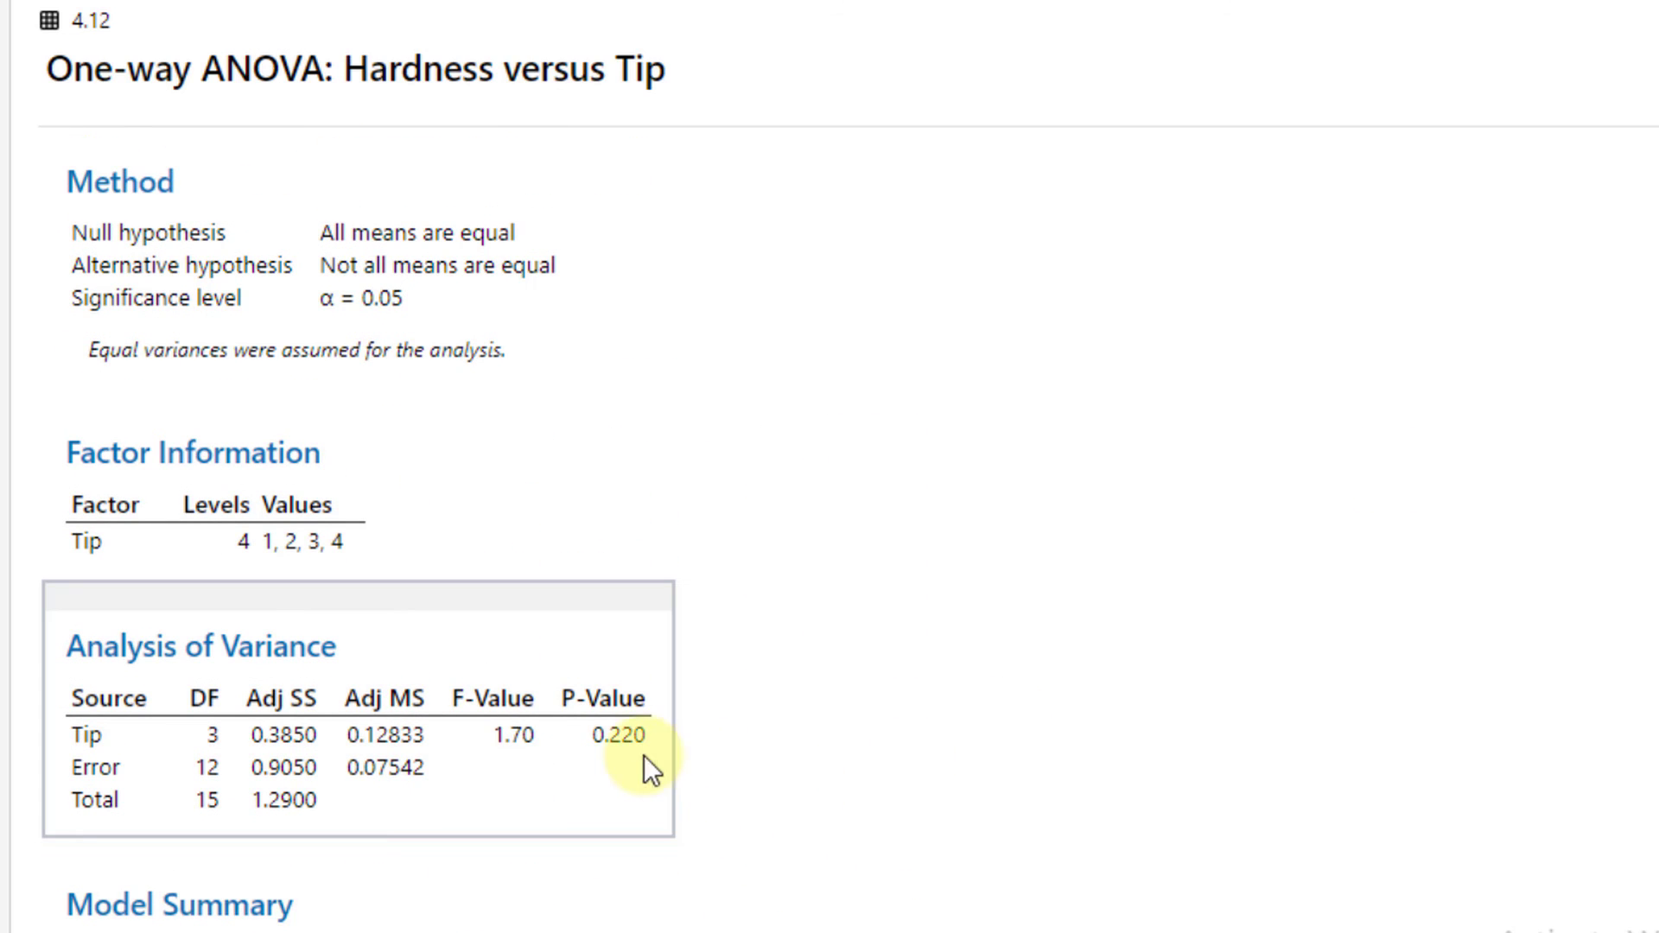